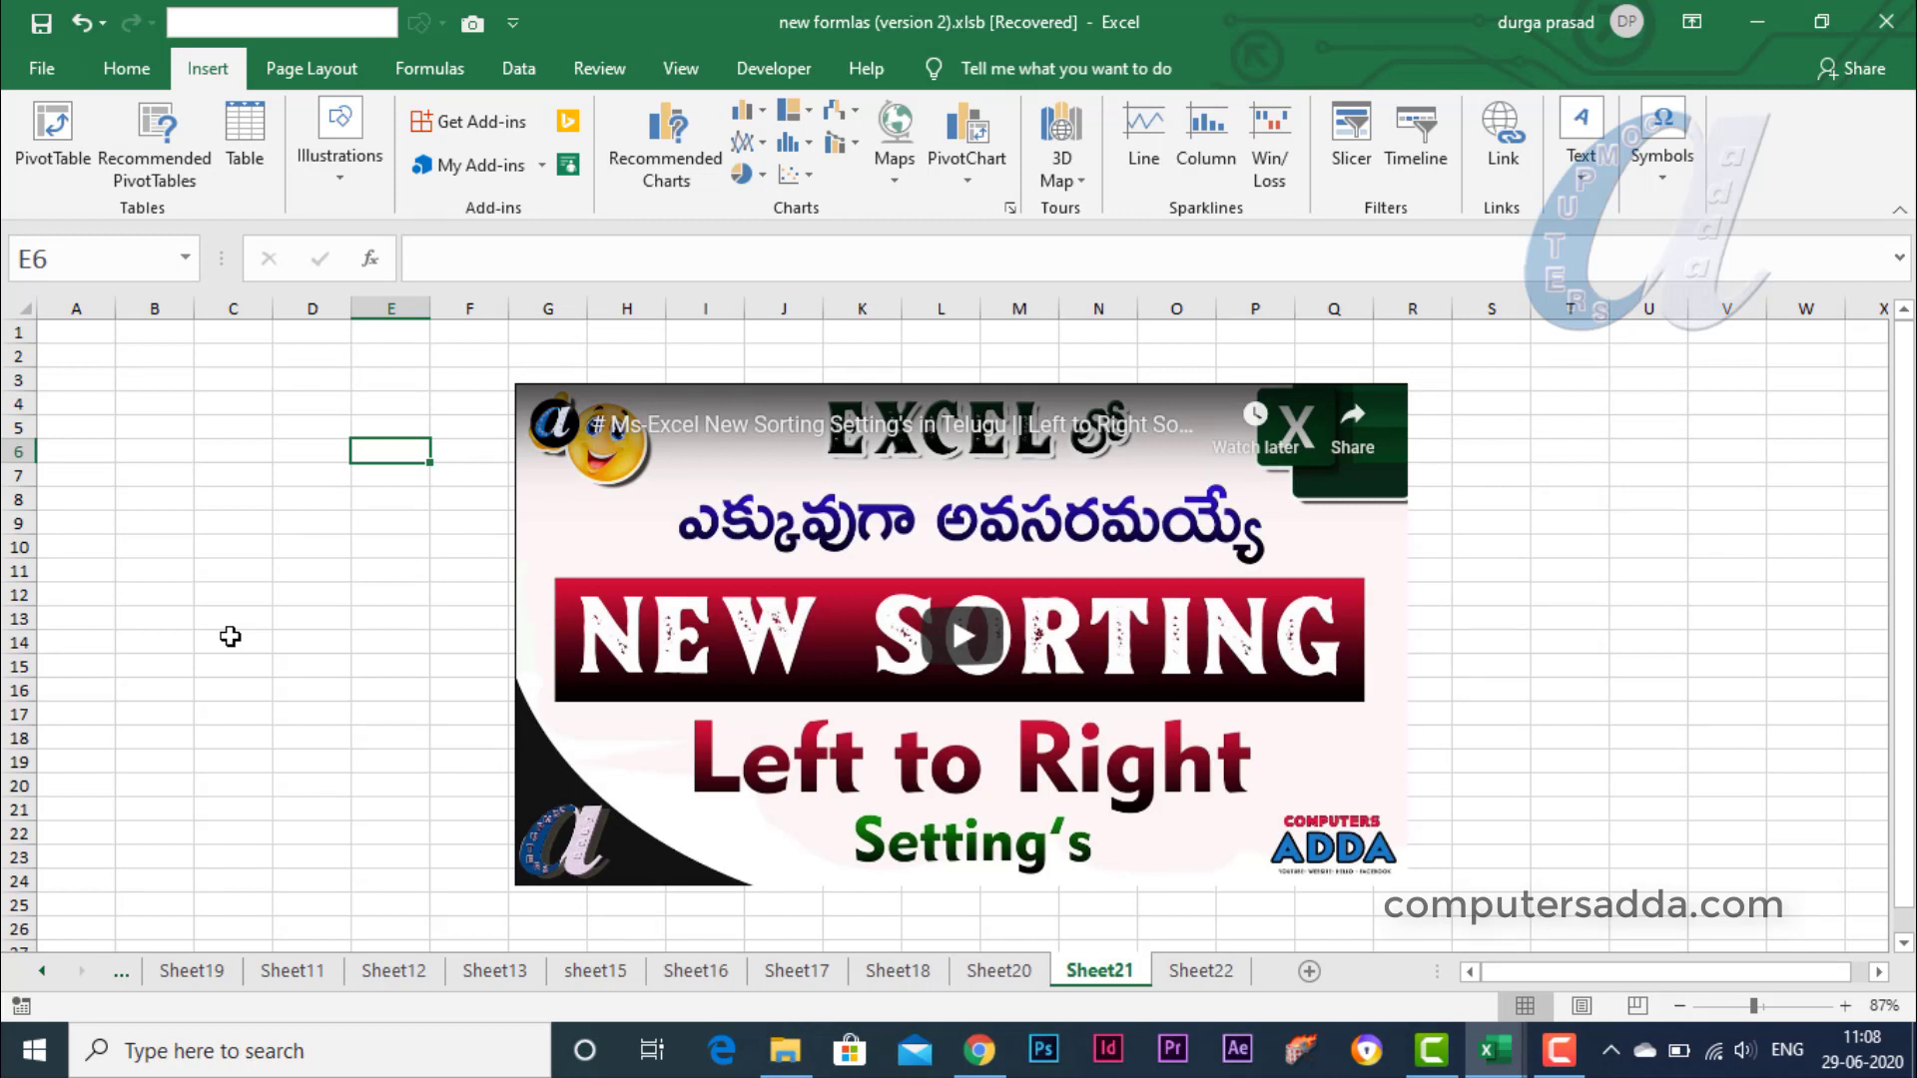
Compare the embedded players on Sheet22 and Sheet21, then play the Sheet21 video, skip ahead to about 0:25 and pause it
click(1201, 971)
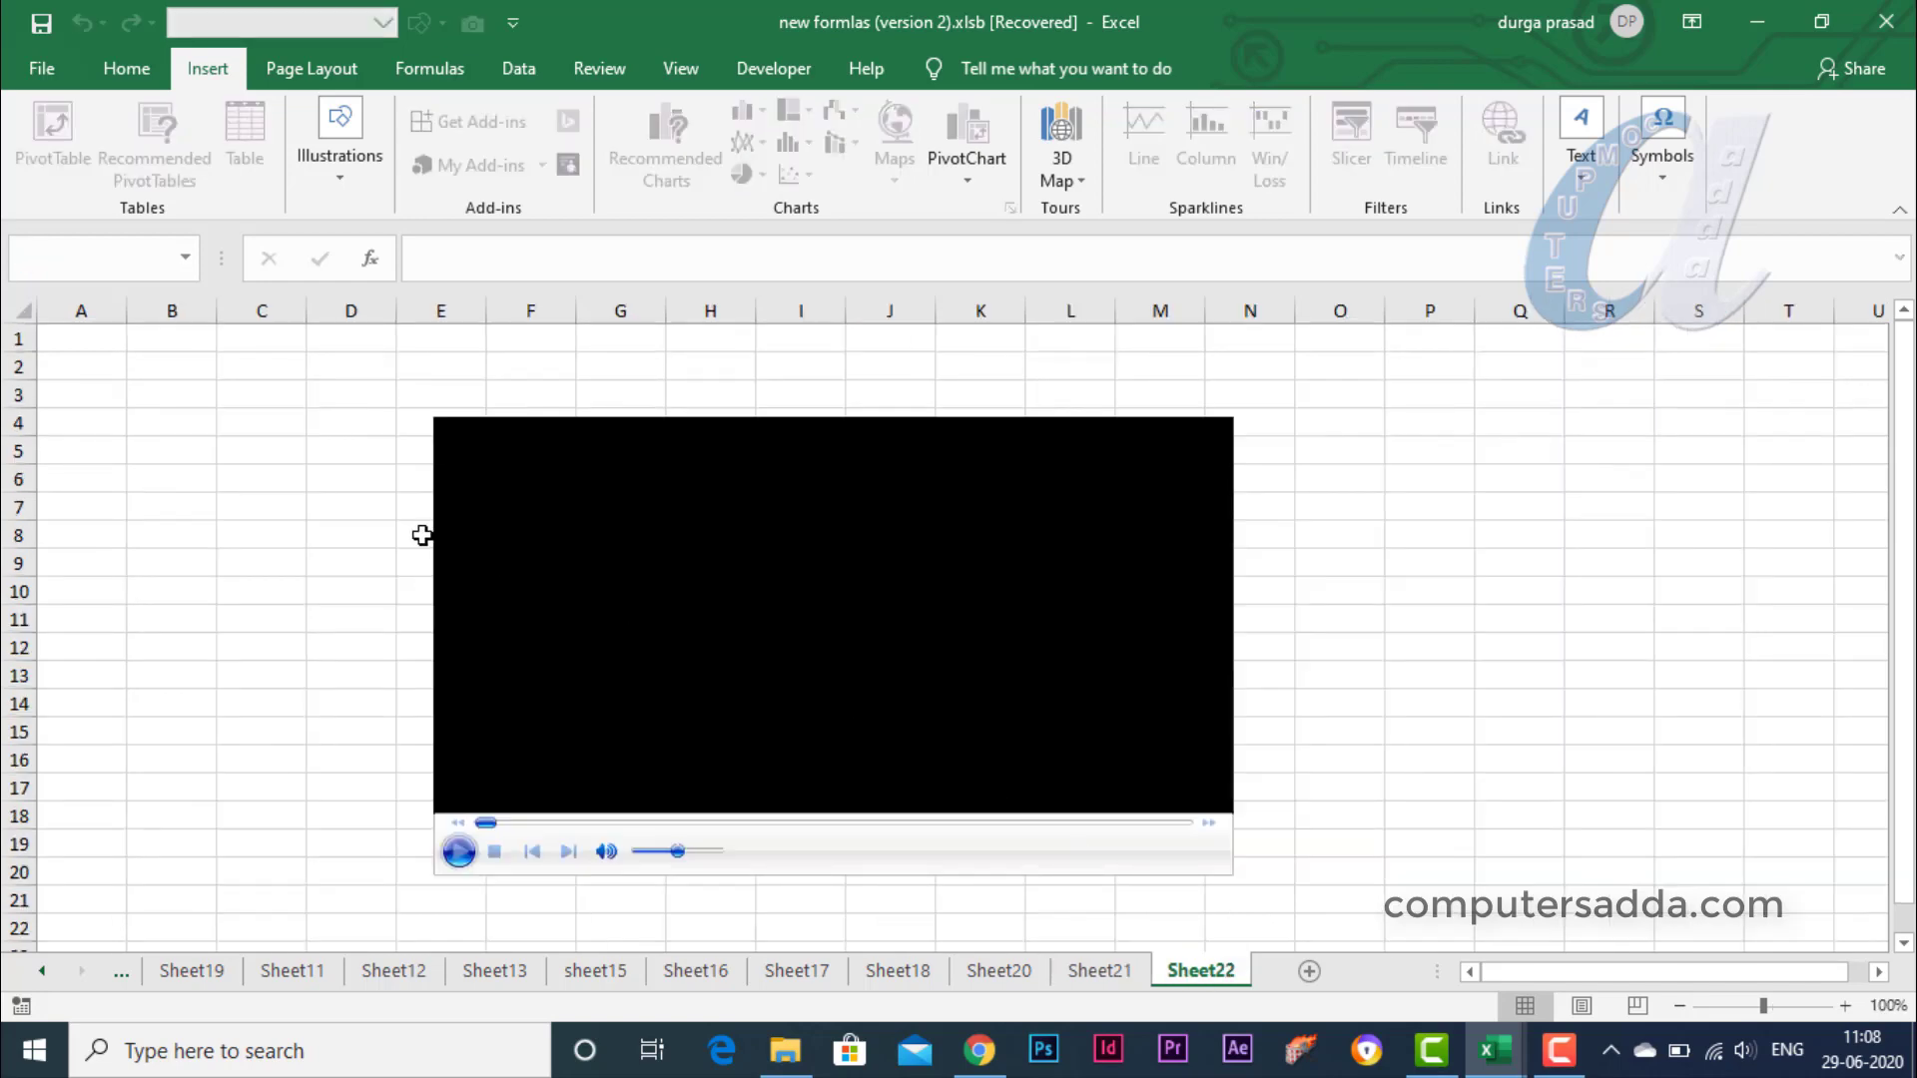
click(1096, 971)
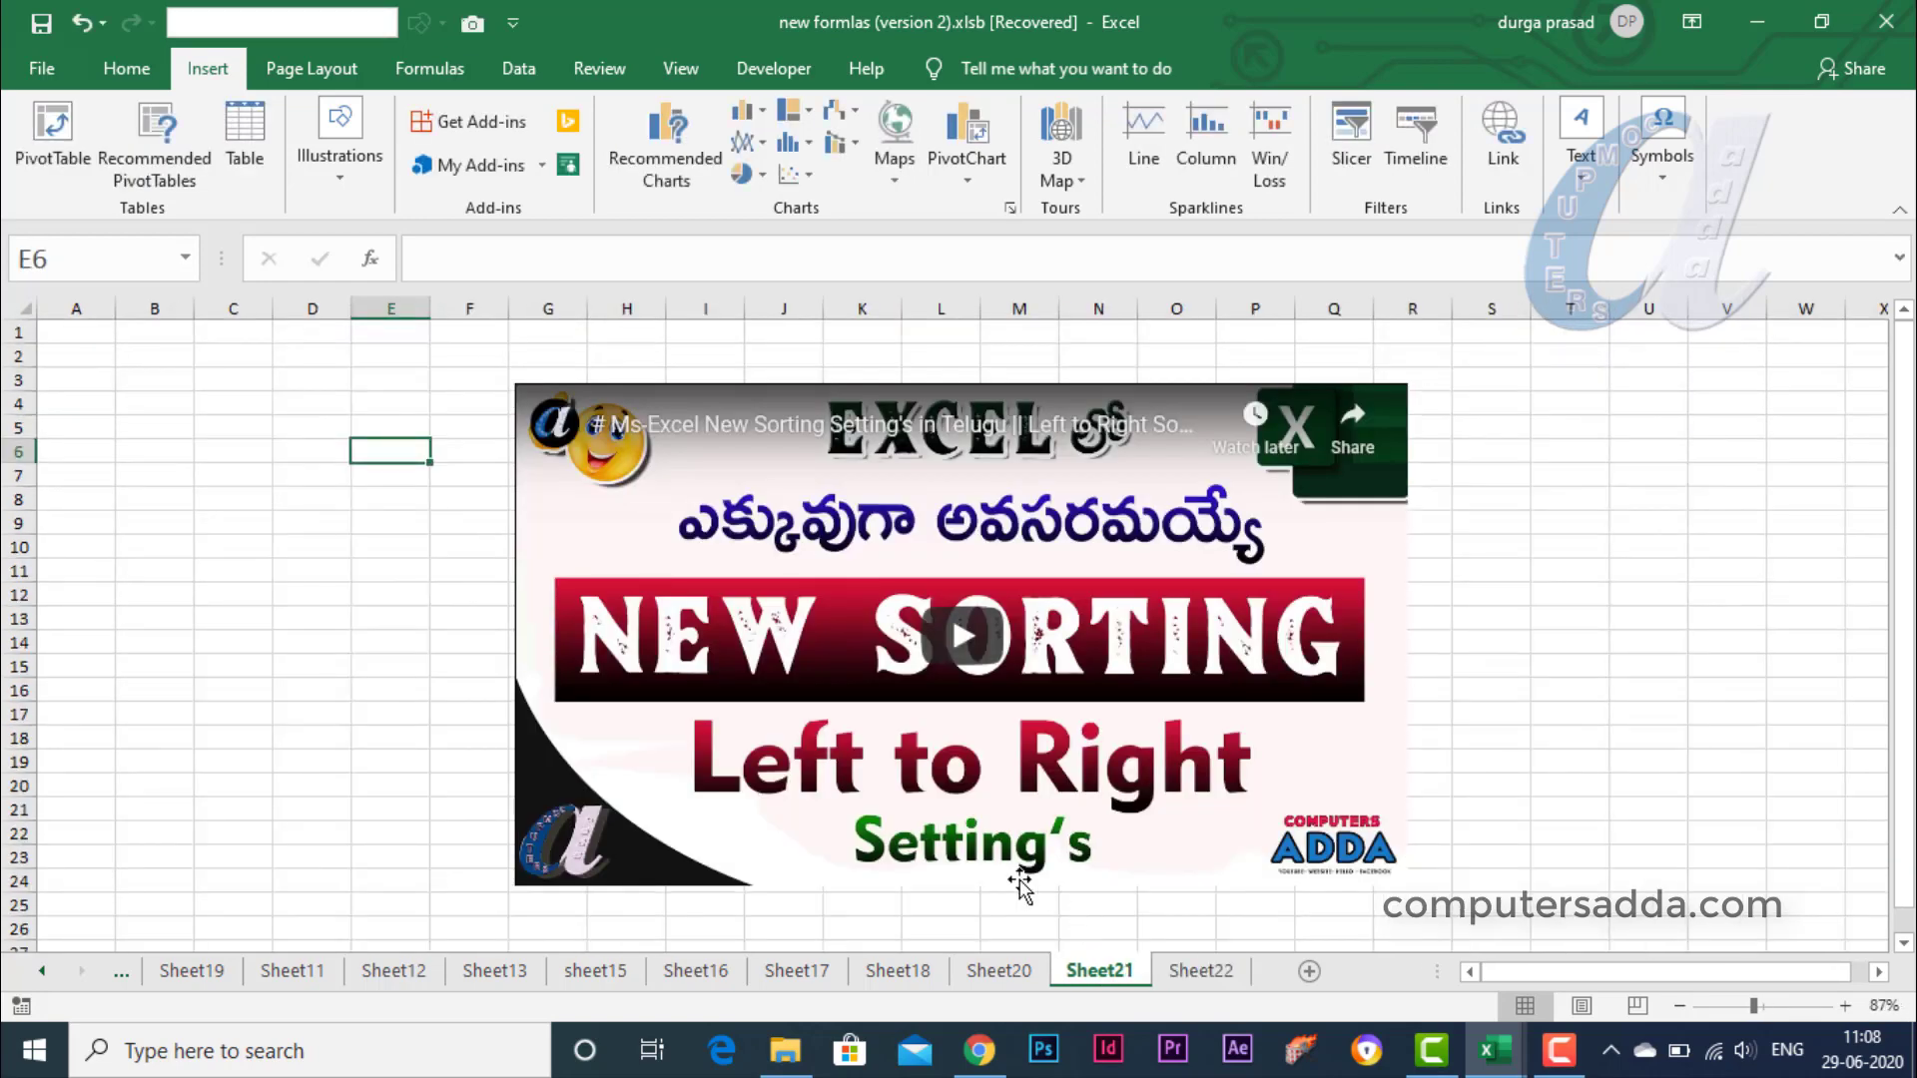
click(974, 667)
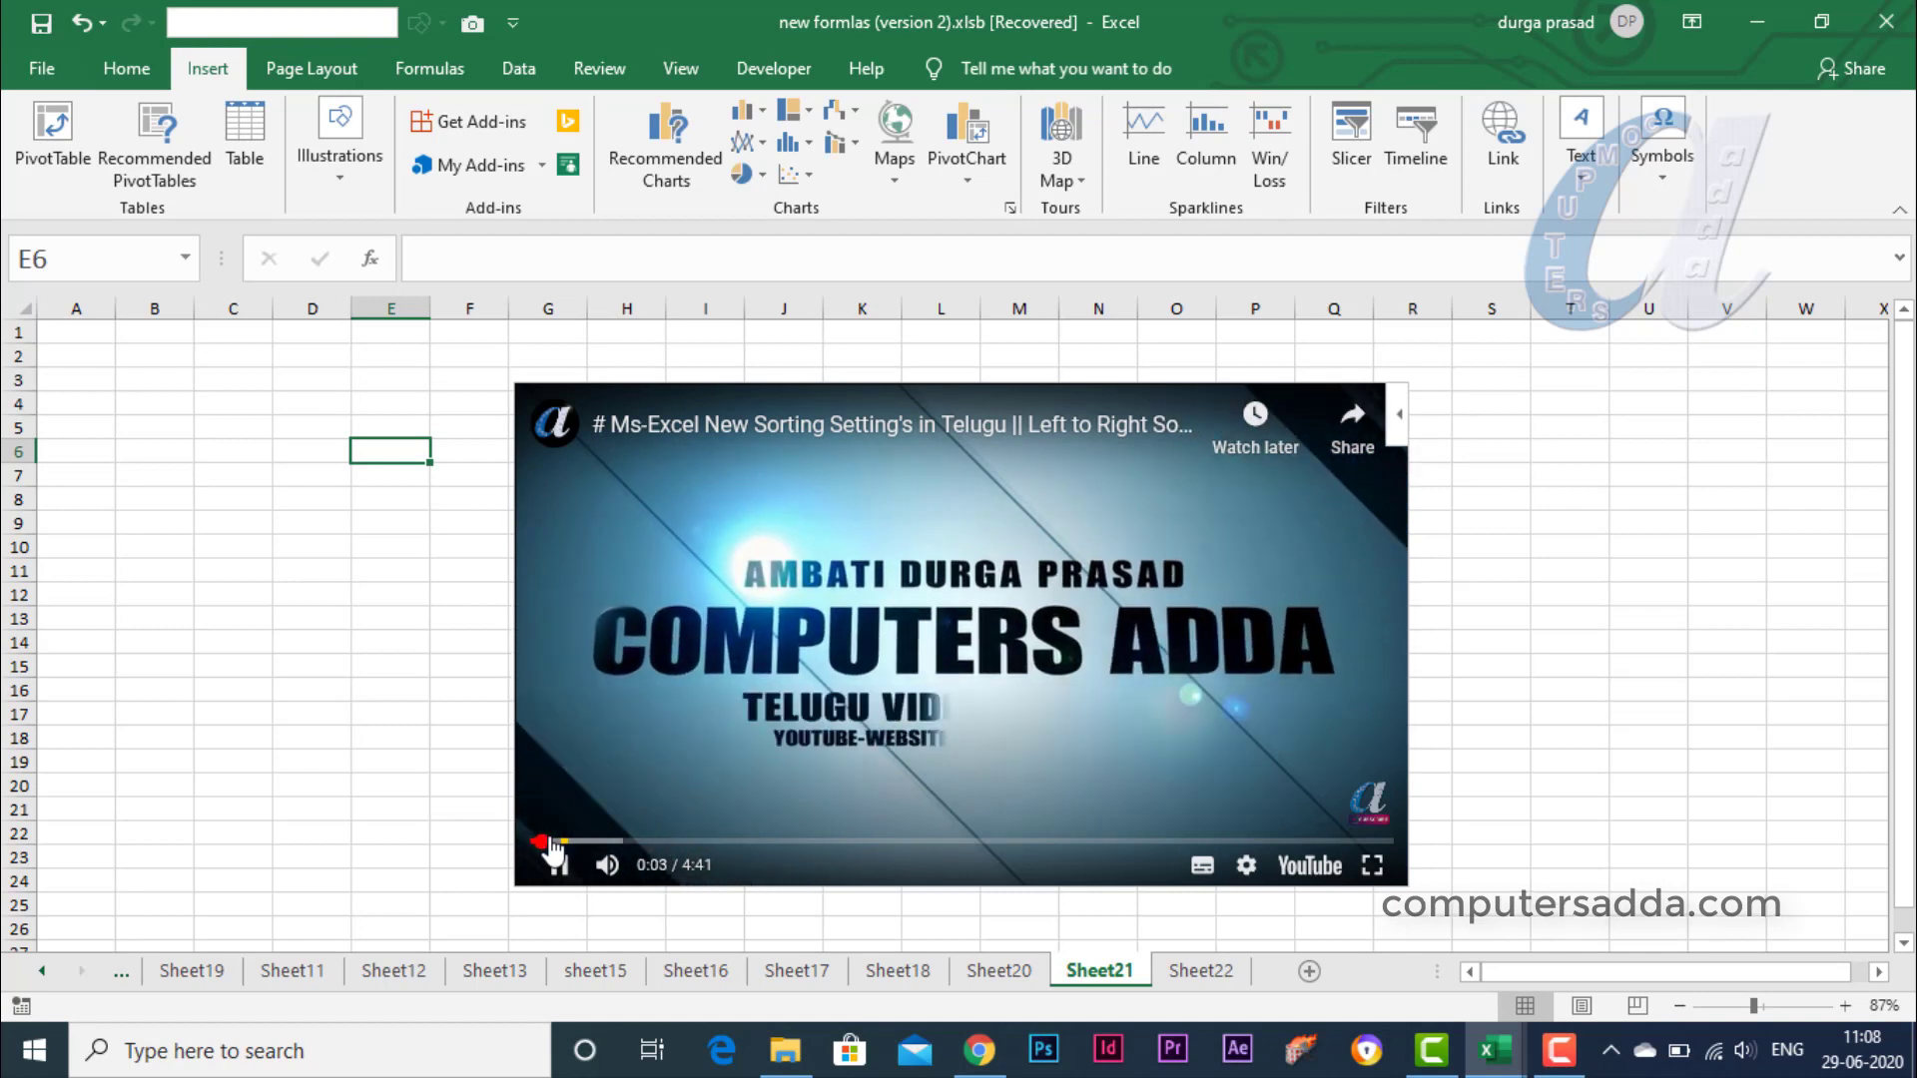
drag(544, 844, 606, 842)
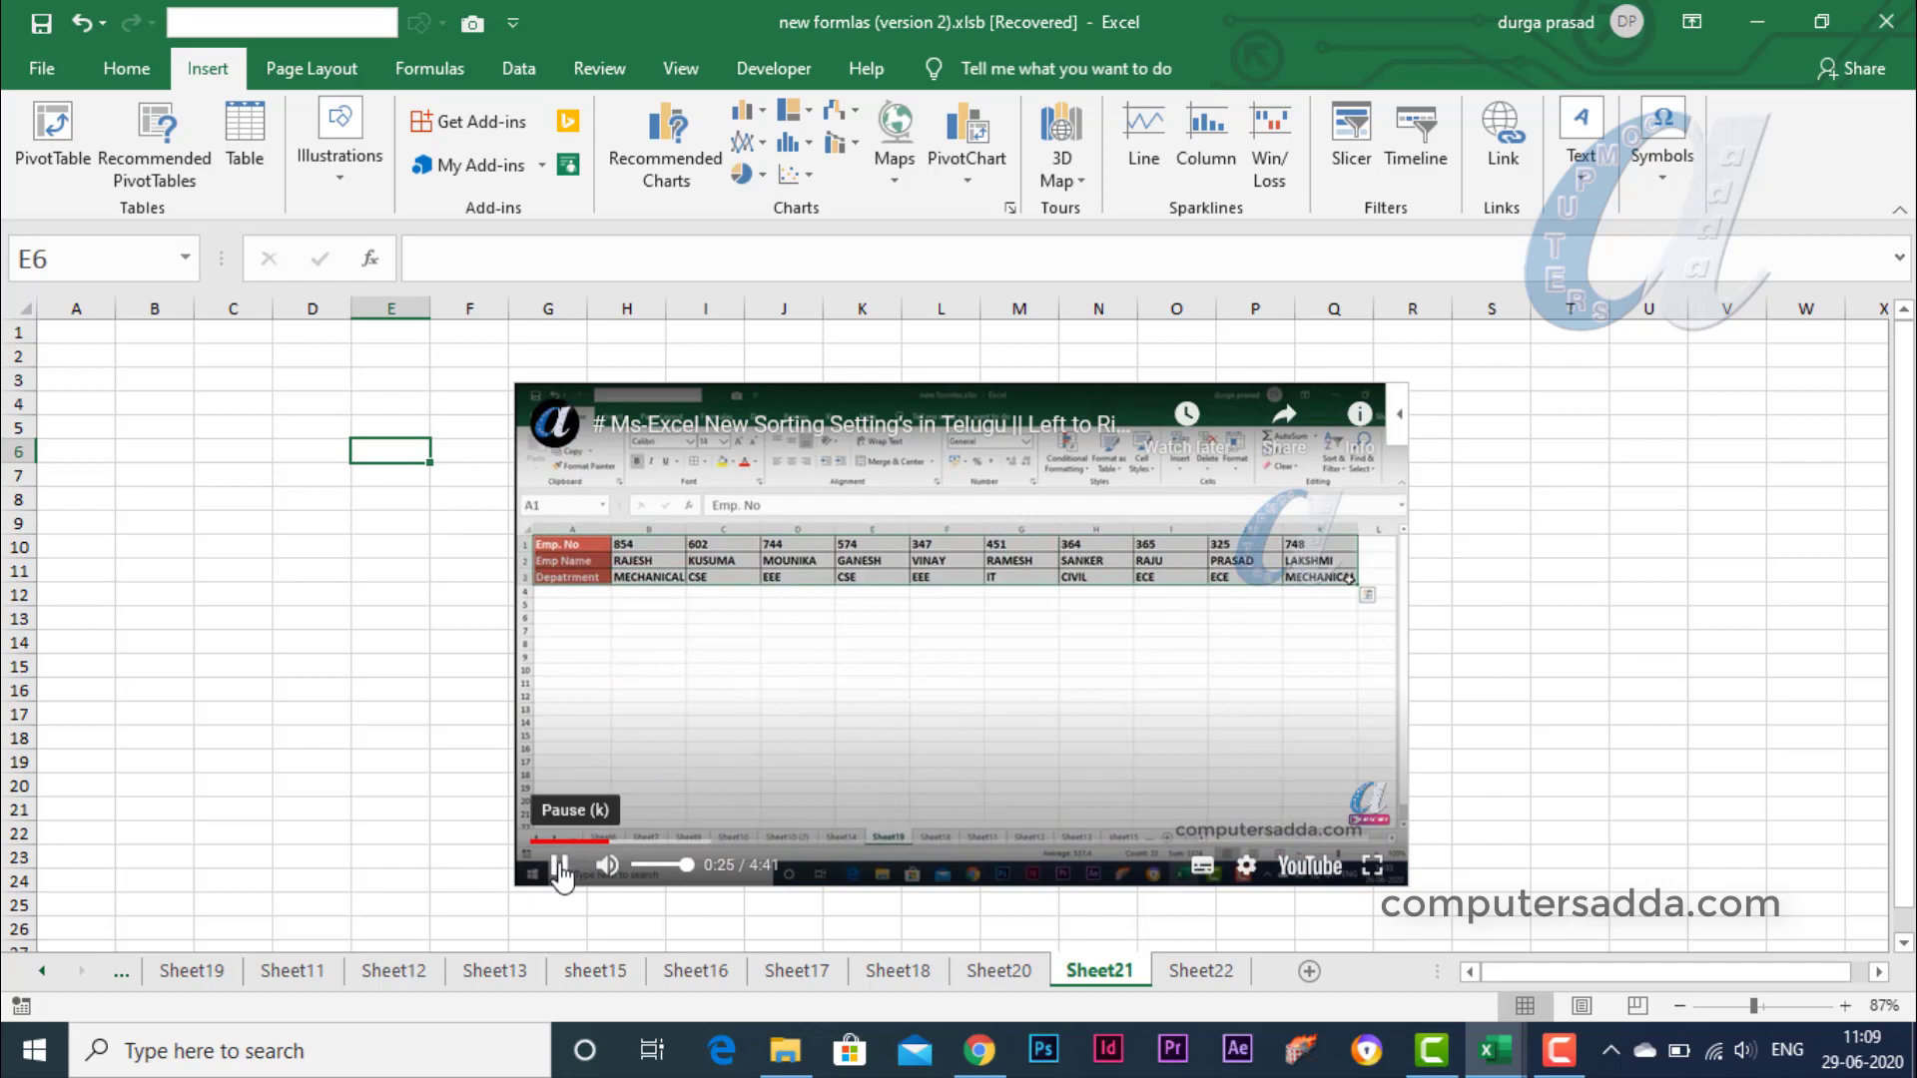
click(560, 867)
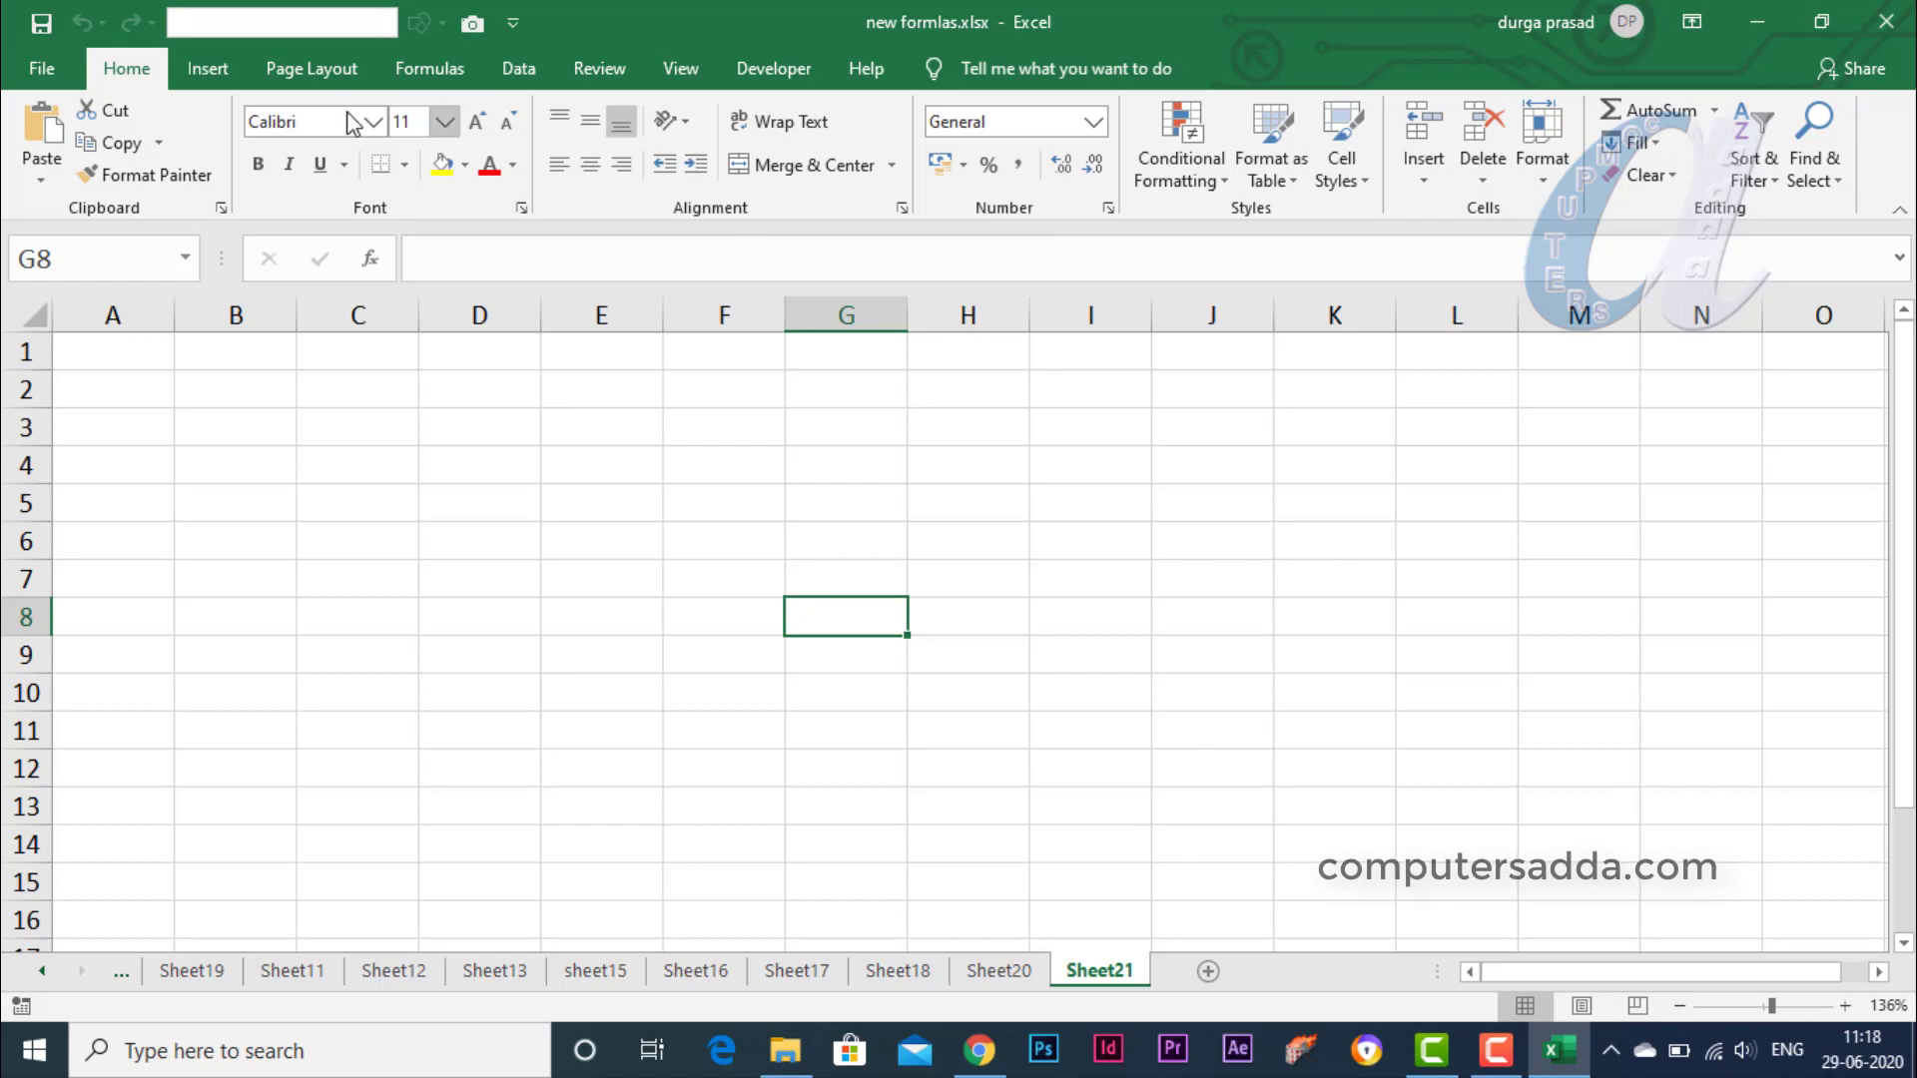
Search the Office Add-ins store for "web video" and add the Web Video Player add-in, accepting its license terms
click(210, 72)
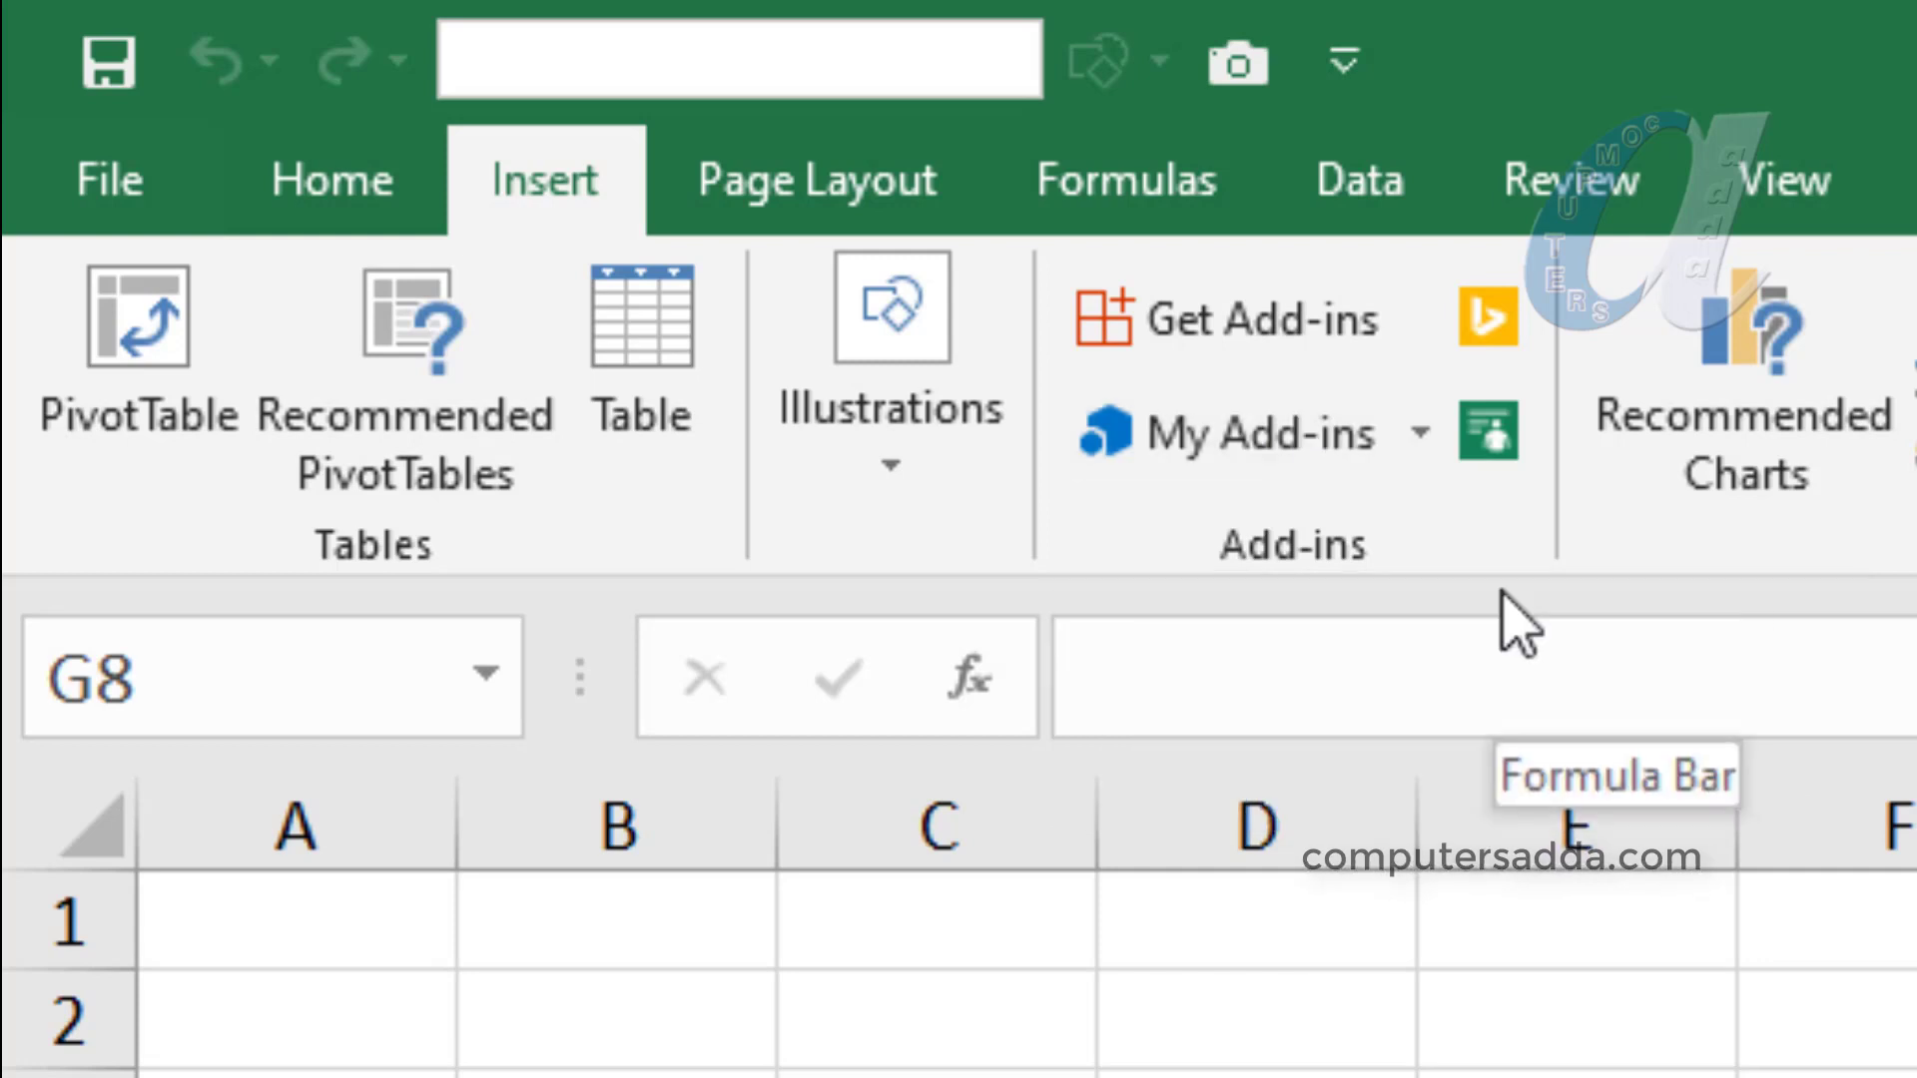
click(1230, 444)
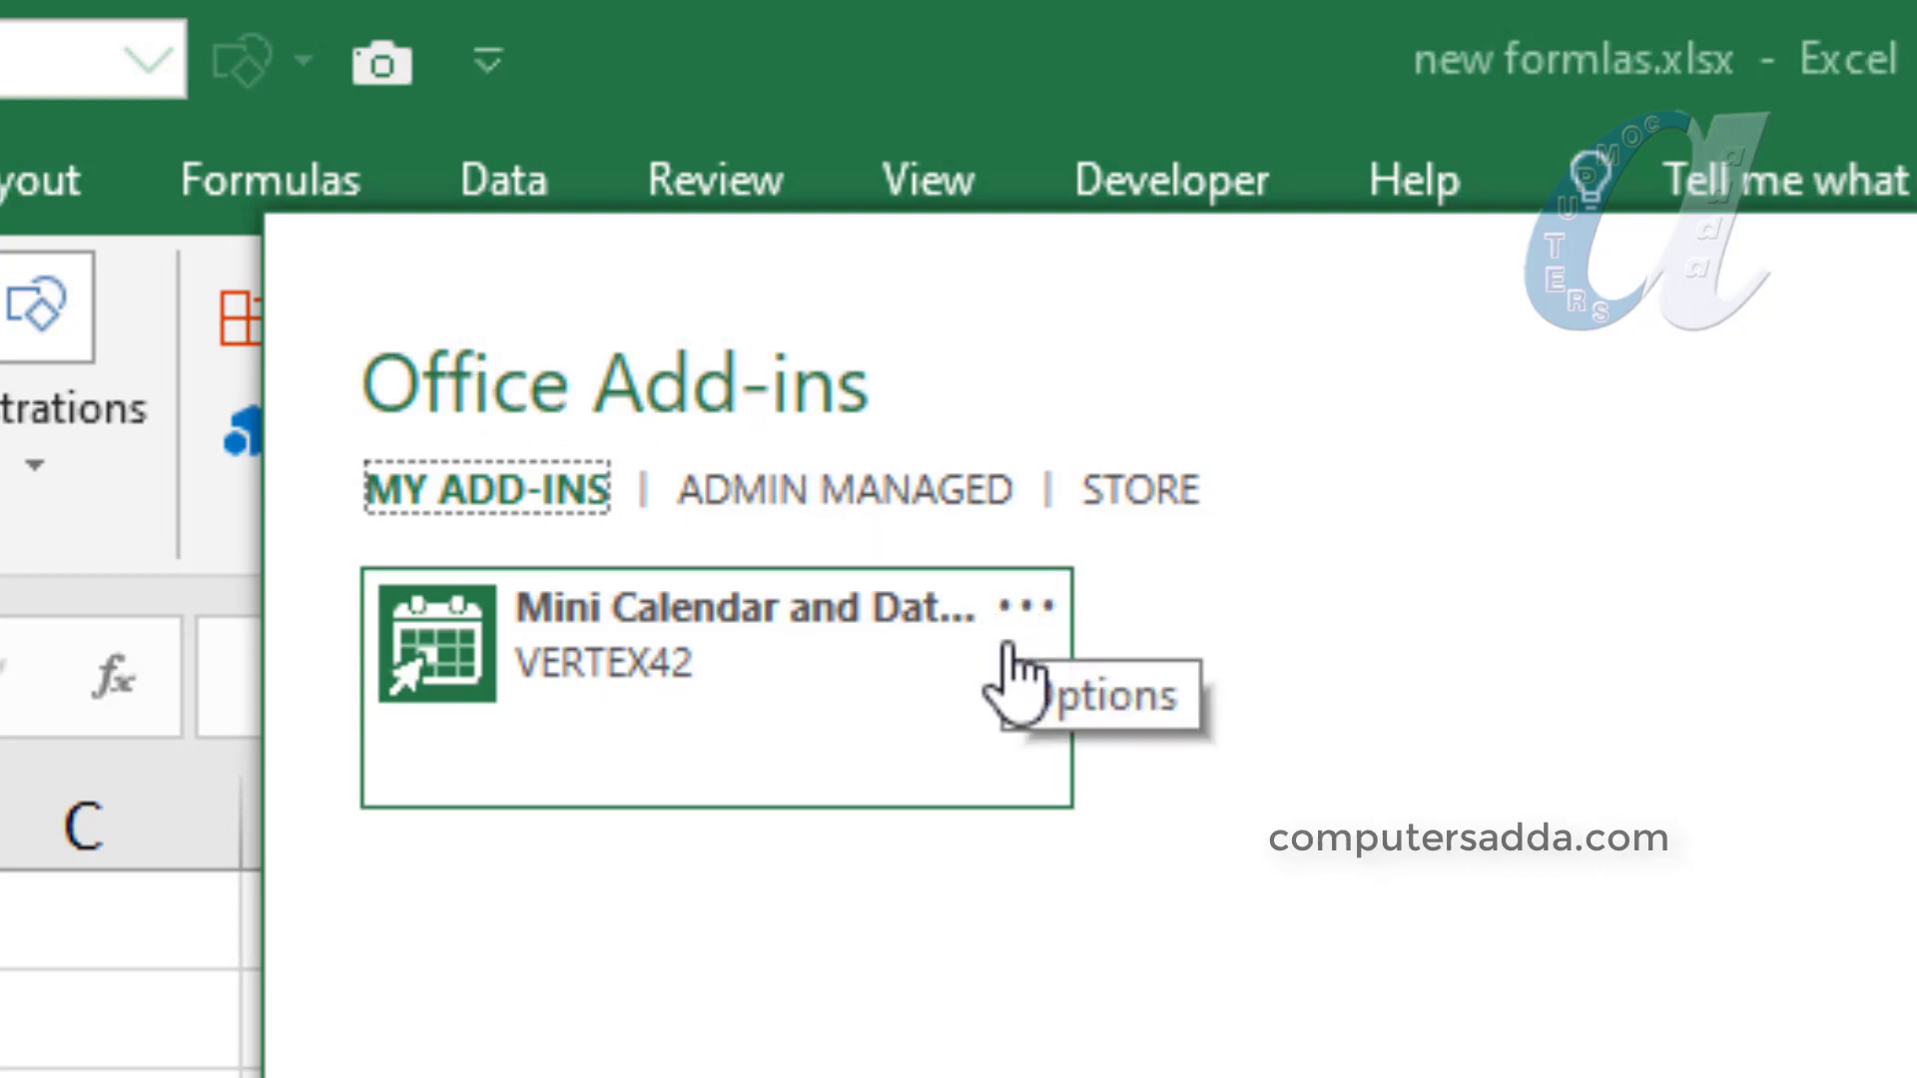
click(1154, 489)
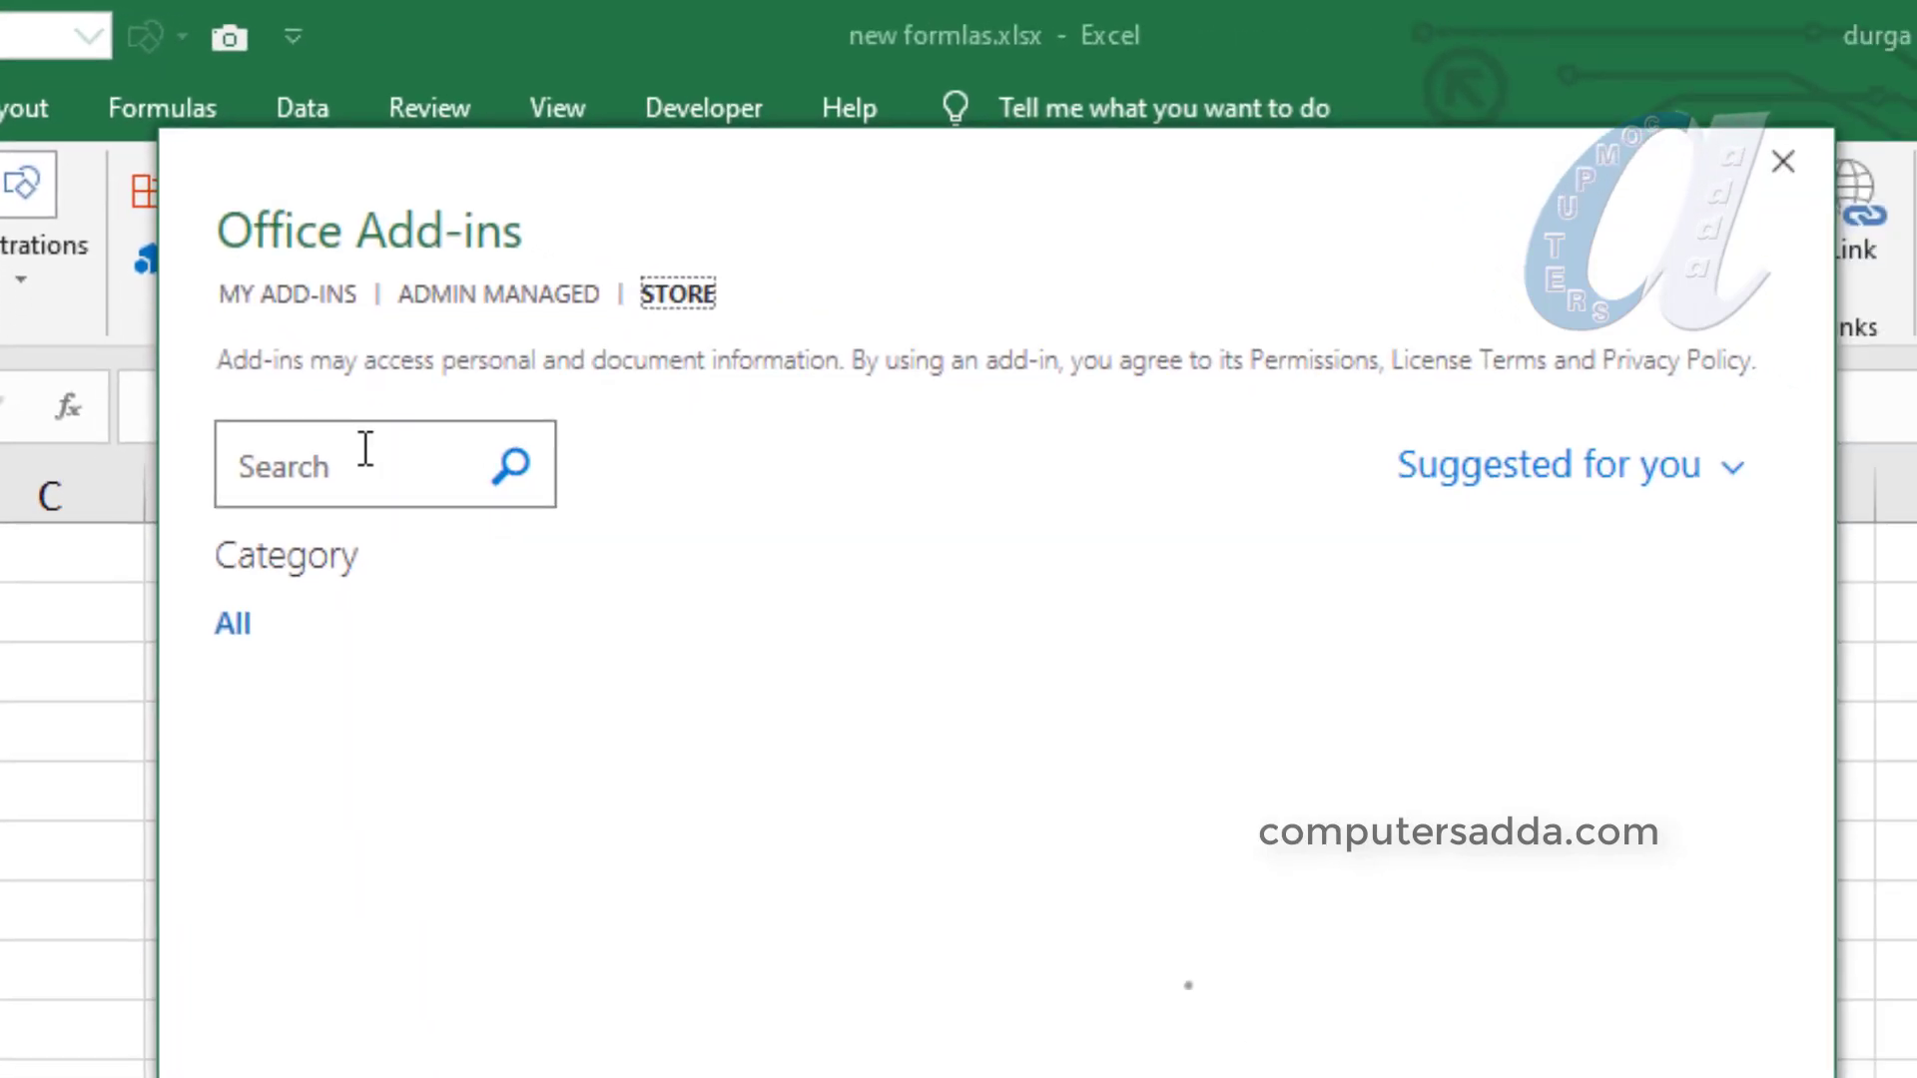
click(335, 461)
text(w)
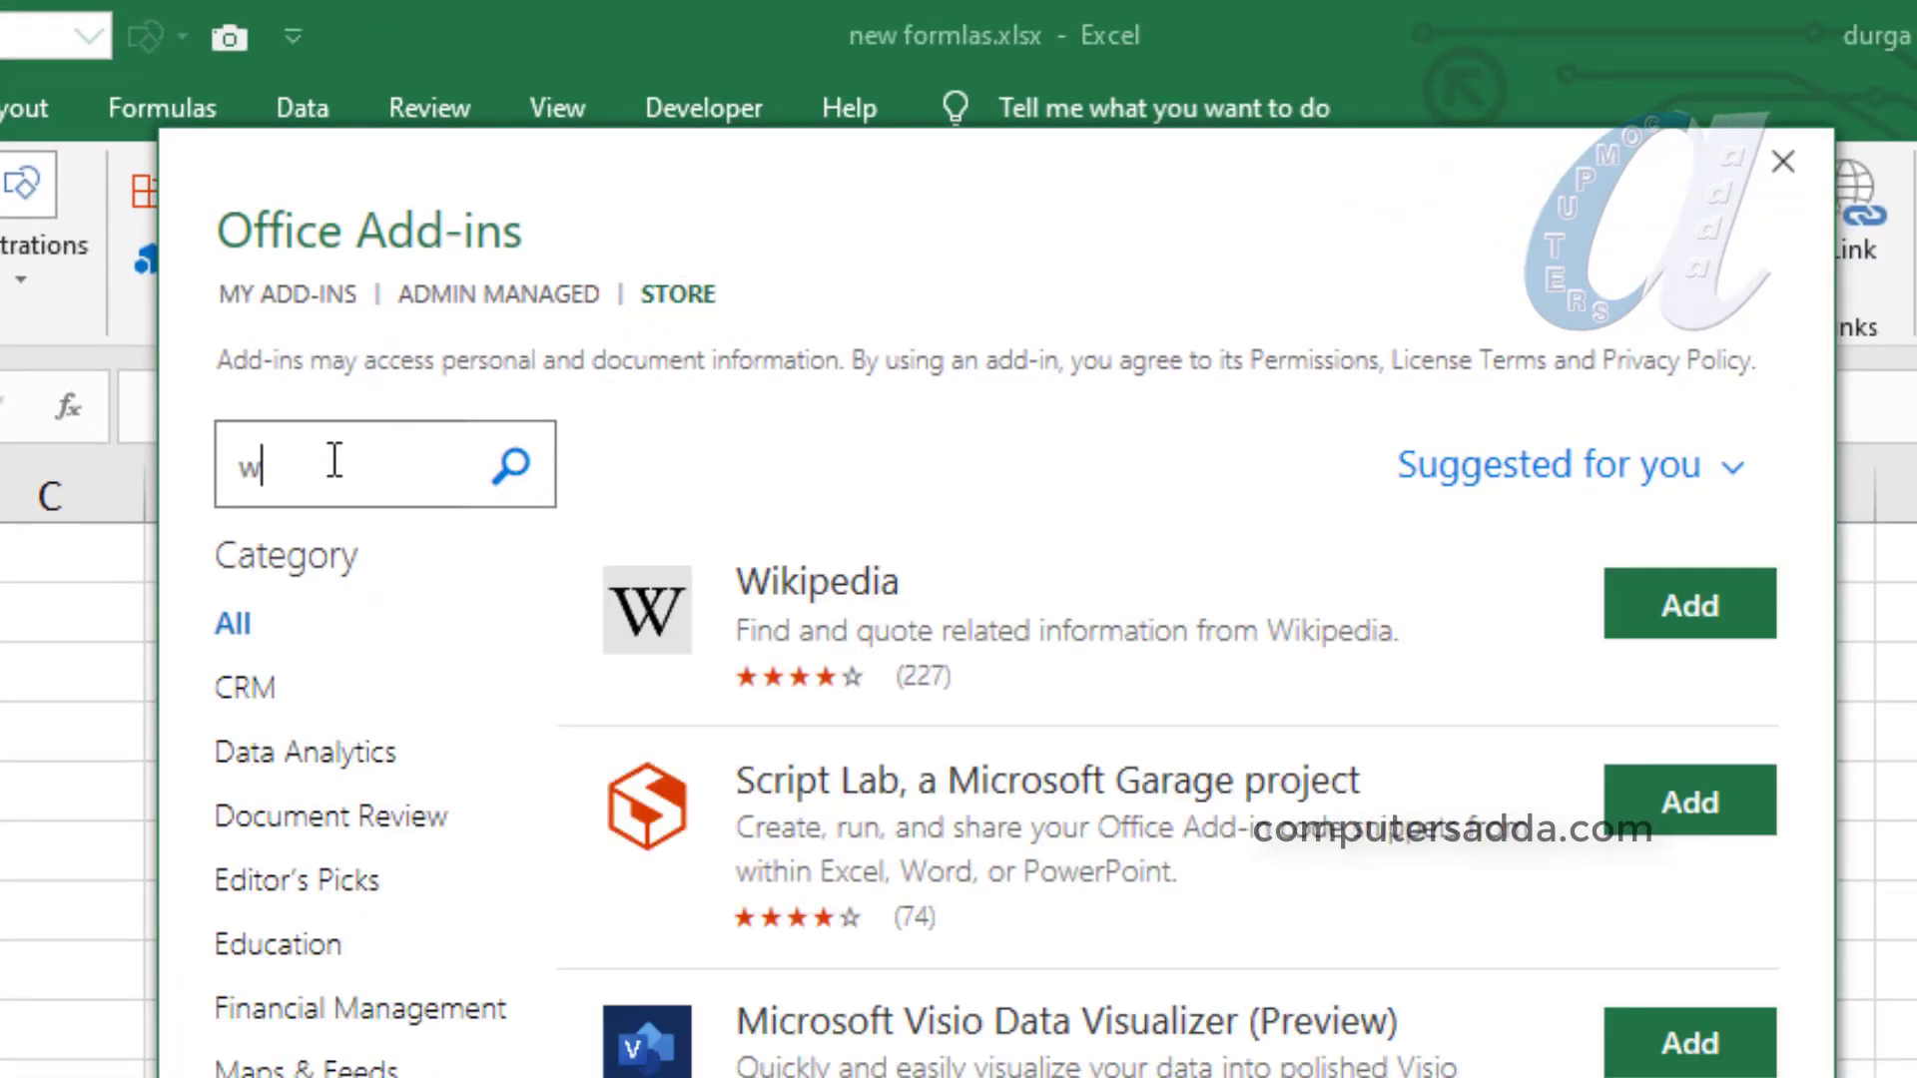
text(eb video)
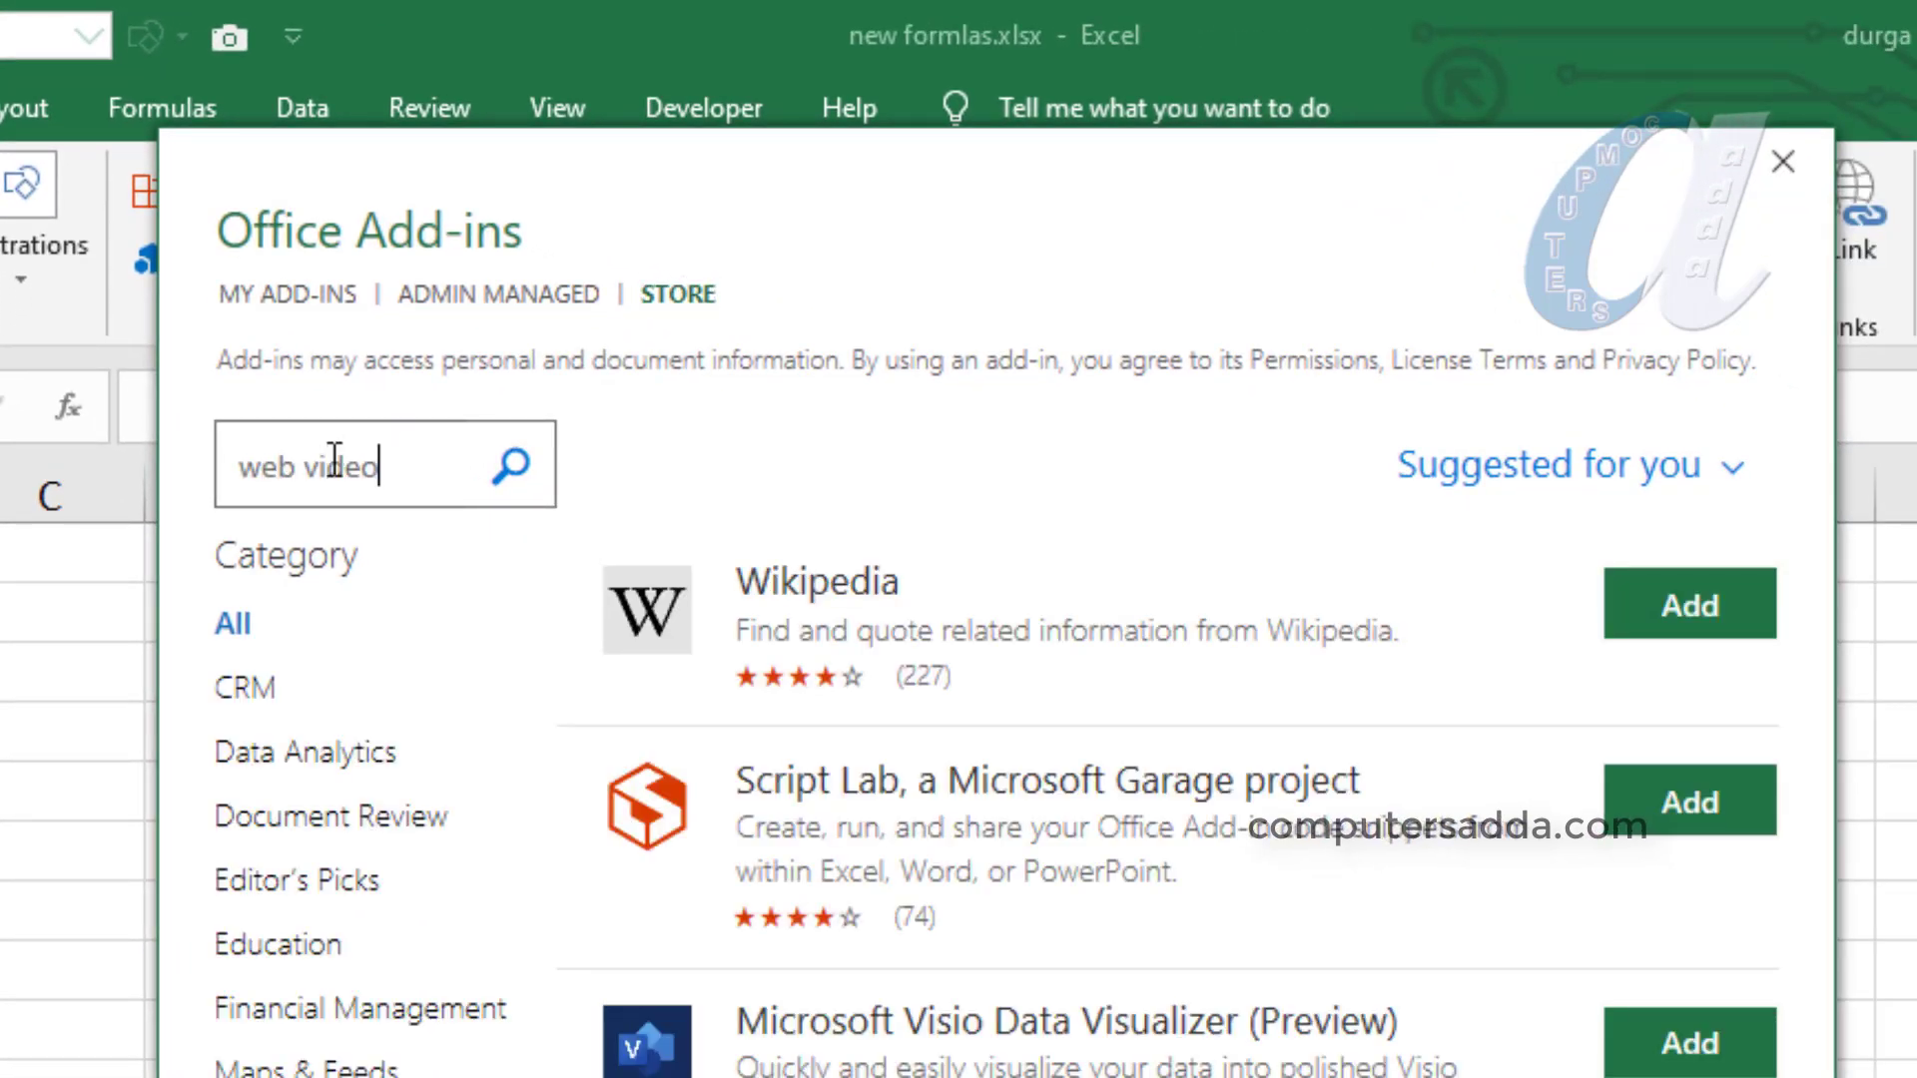
click(506, 477)
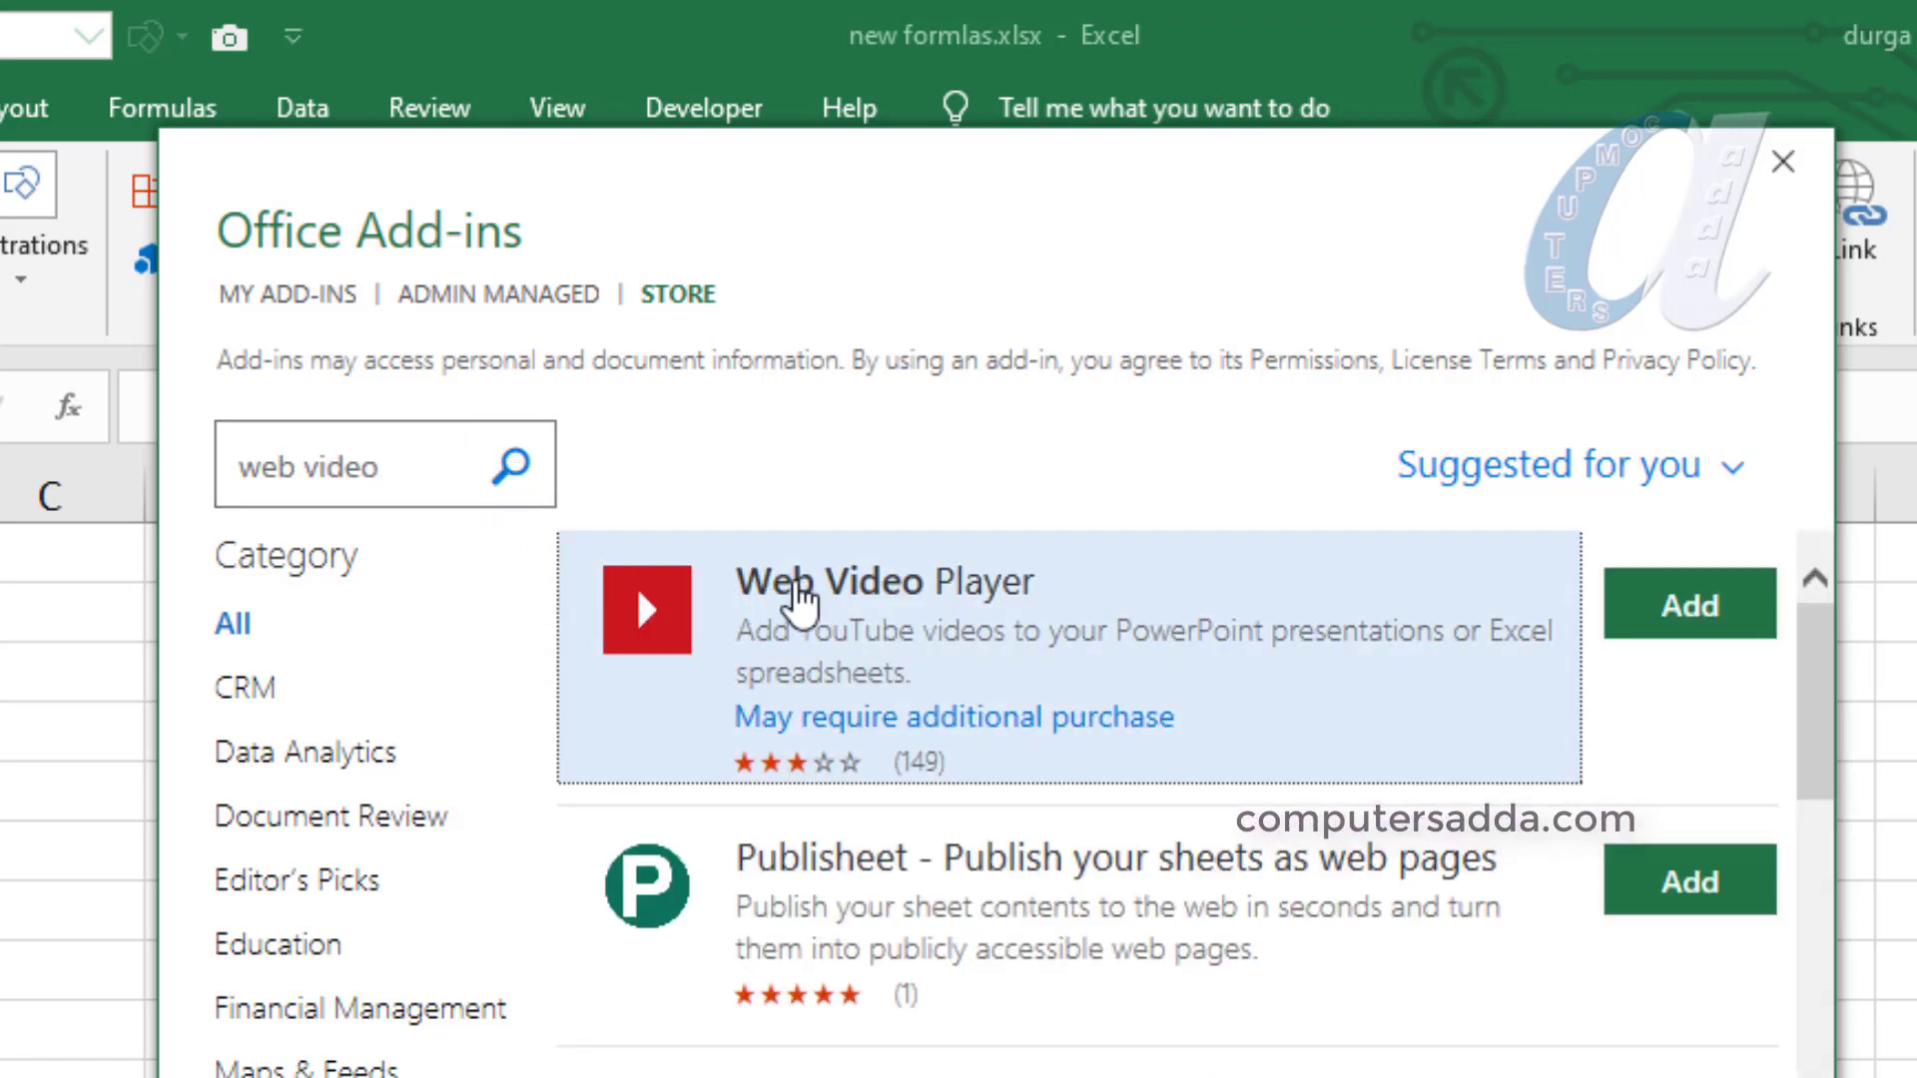
click(1683, 604)
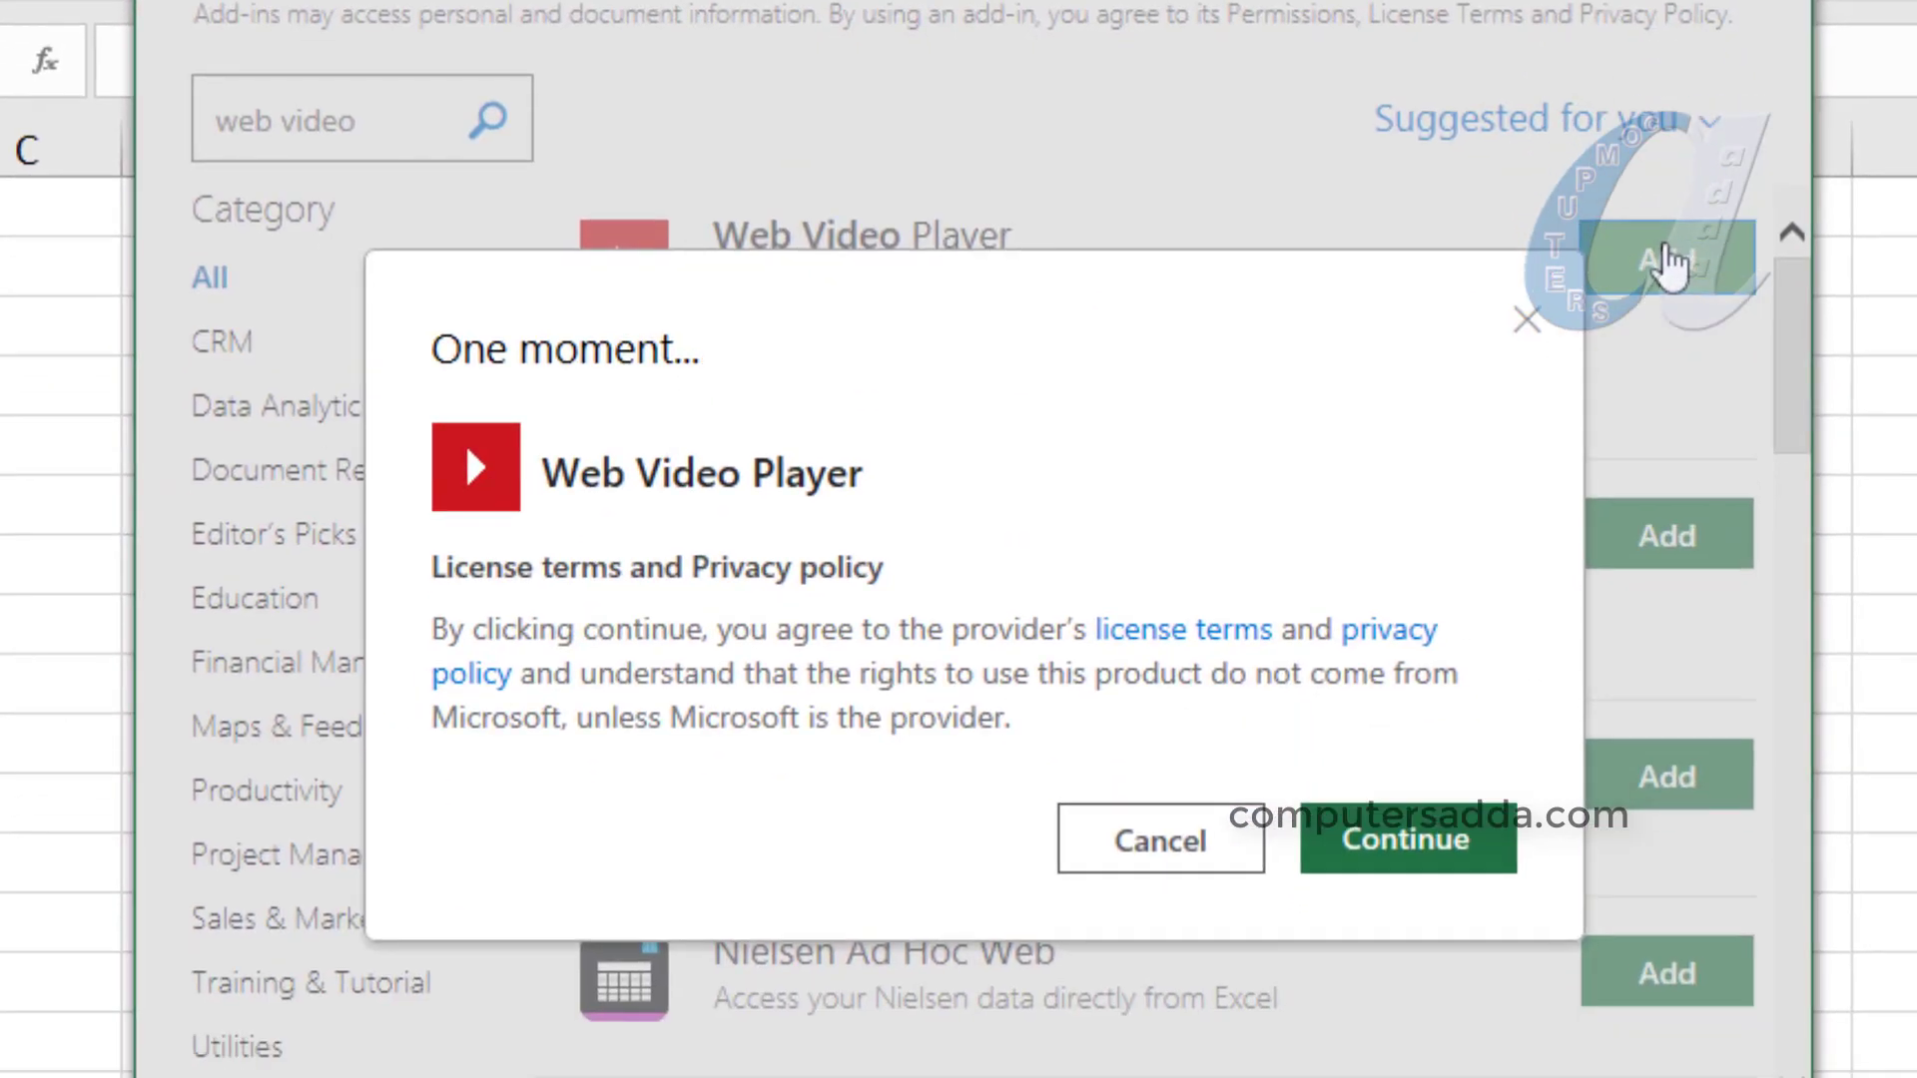
click(1425, 854)
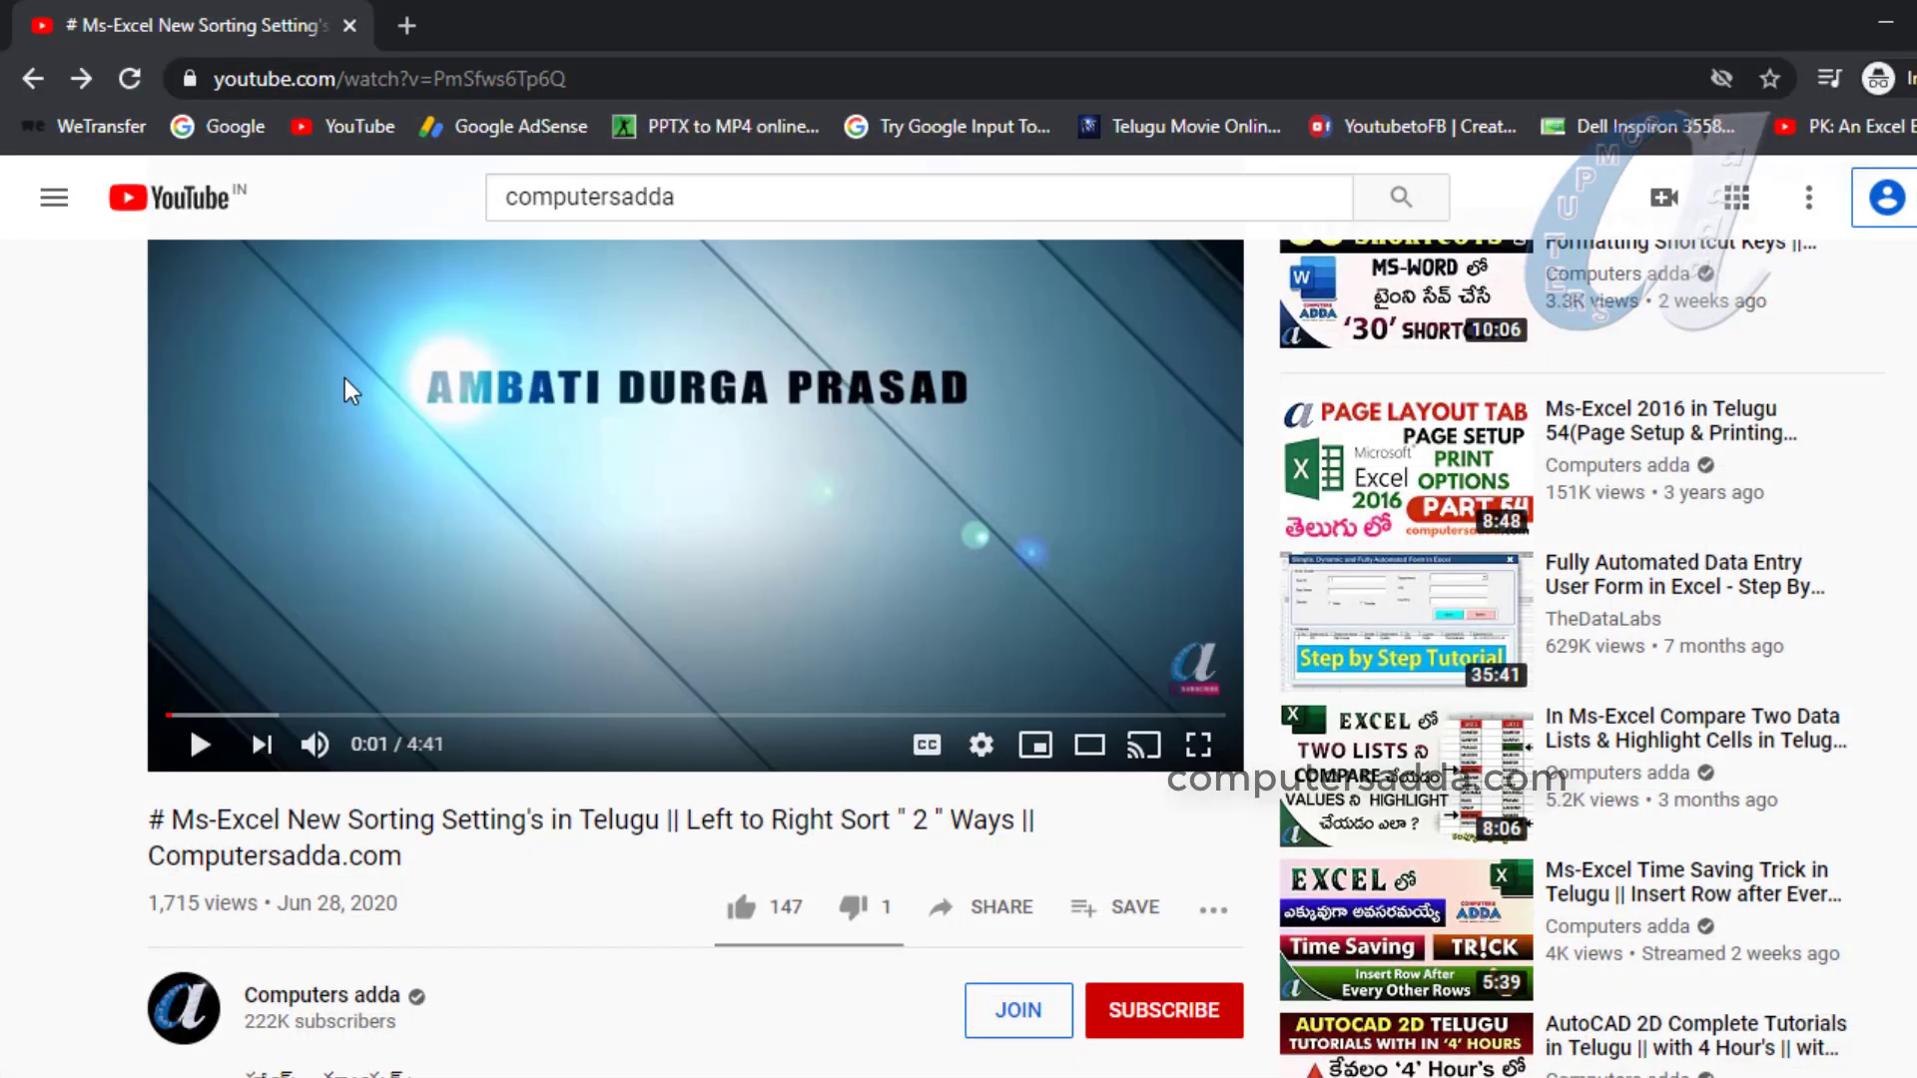
Copy the web address of the "Ms-Excel New Sorting Setting's" YouTube video and set it as the Web Video Player's video
scroll(433, 644, up, 1)
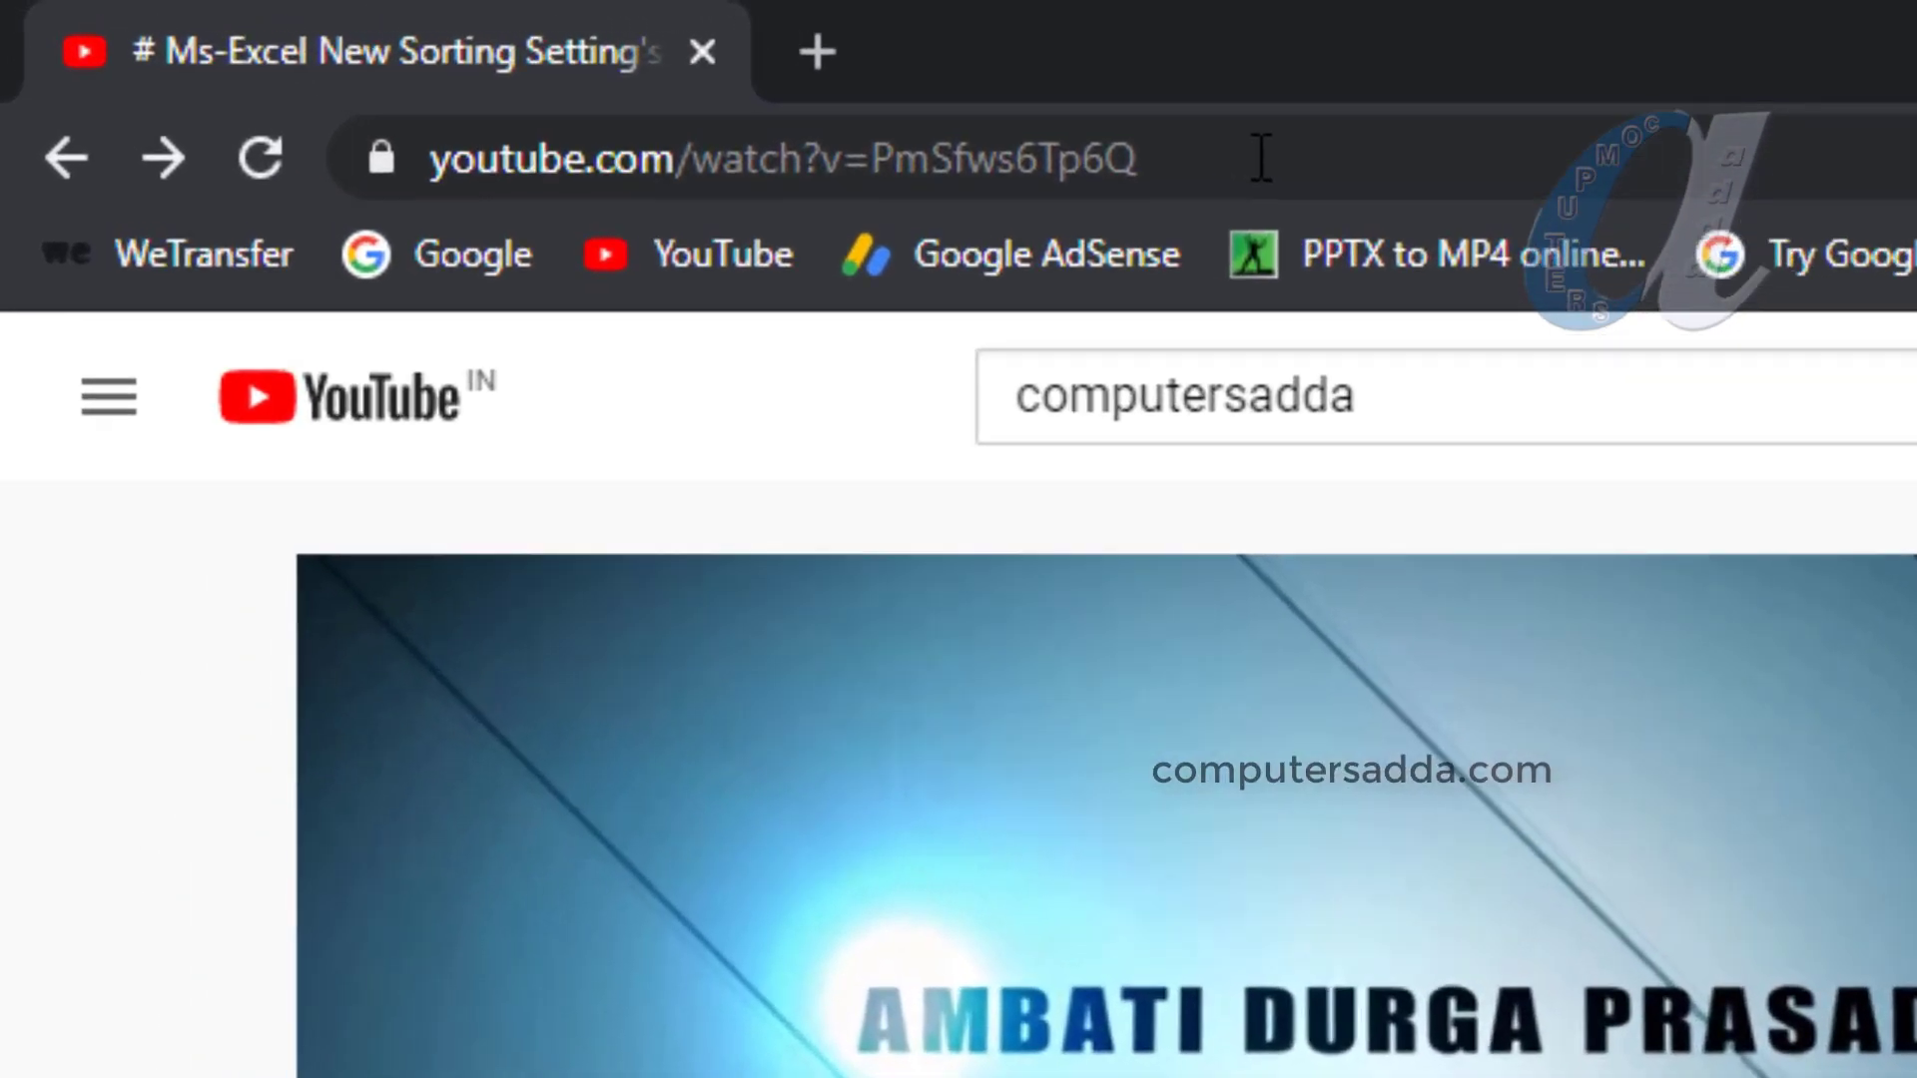
drag(1262, 158, 291, 161)
key(ctrl+c)
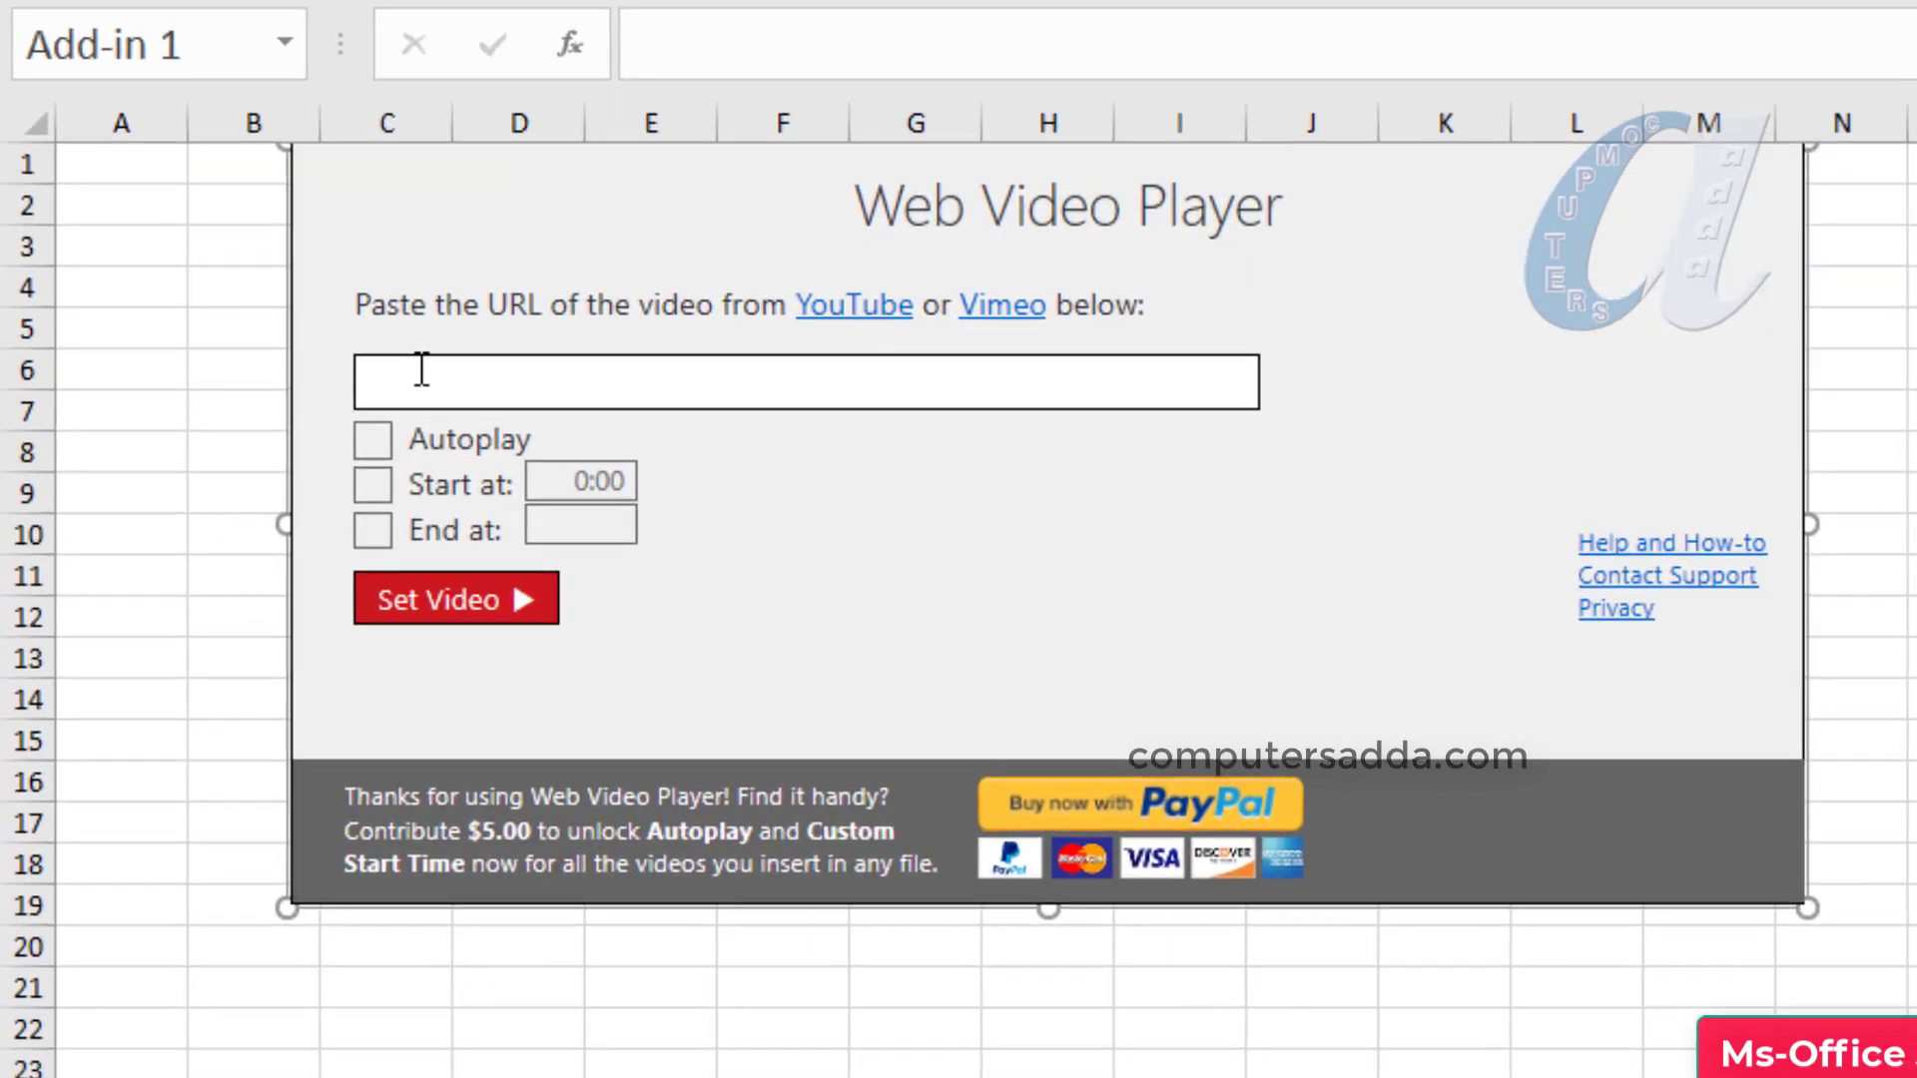
click(422, 370)
key(ctrl+v)
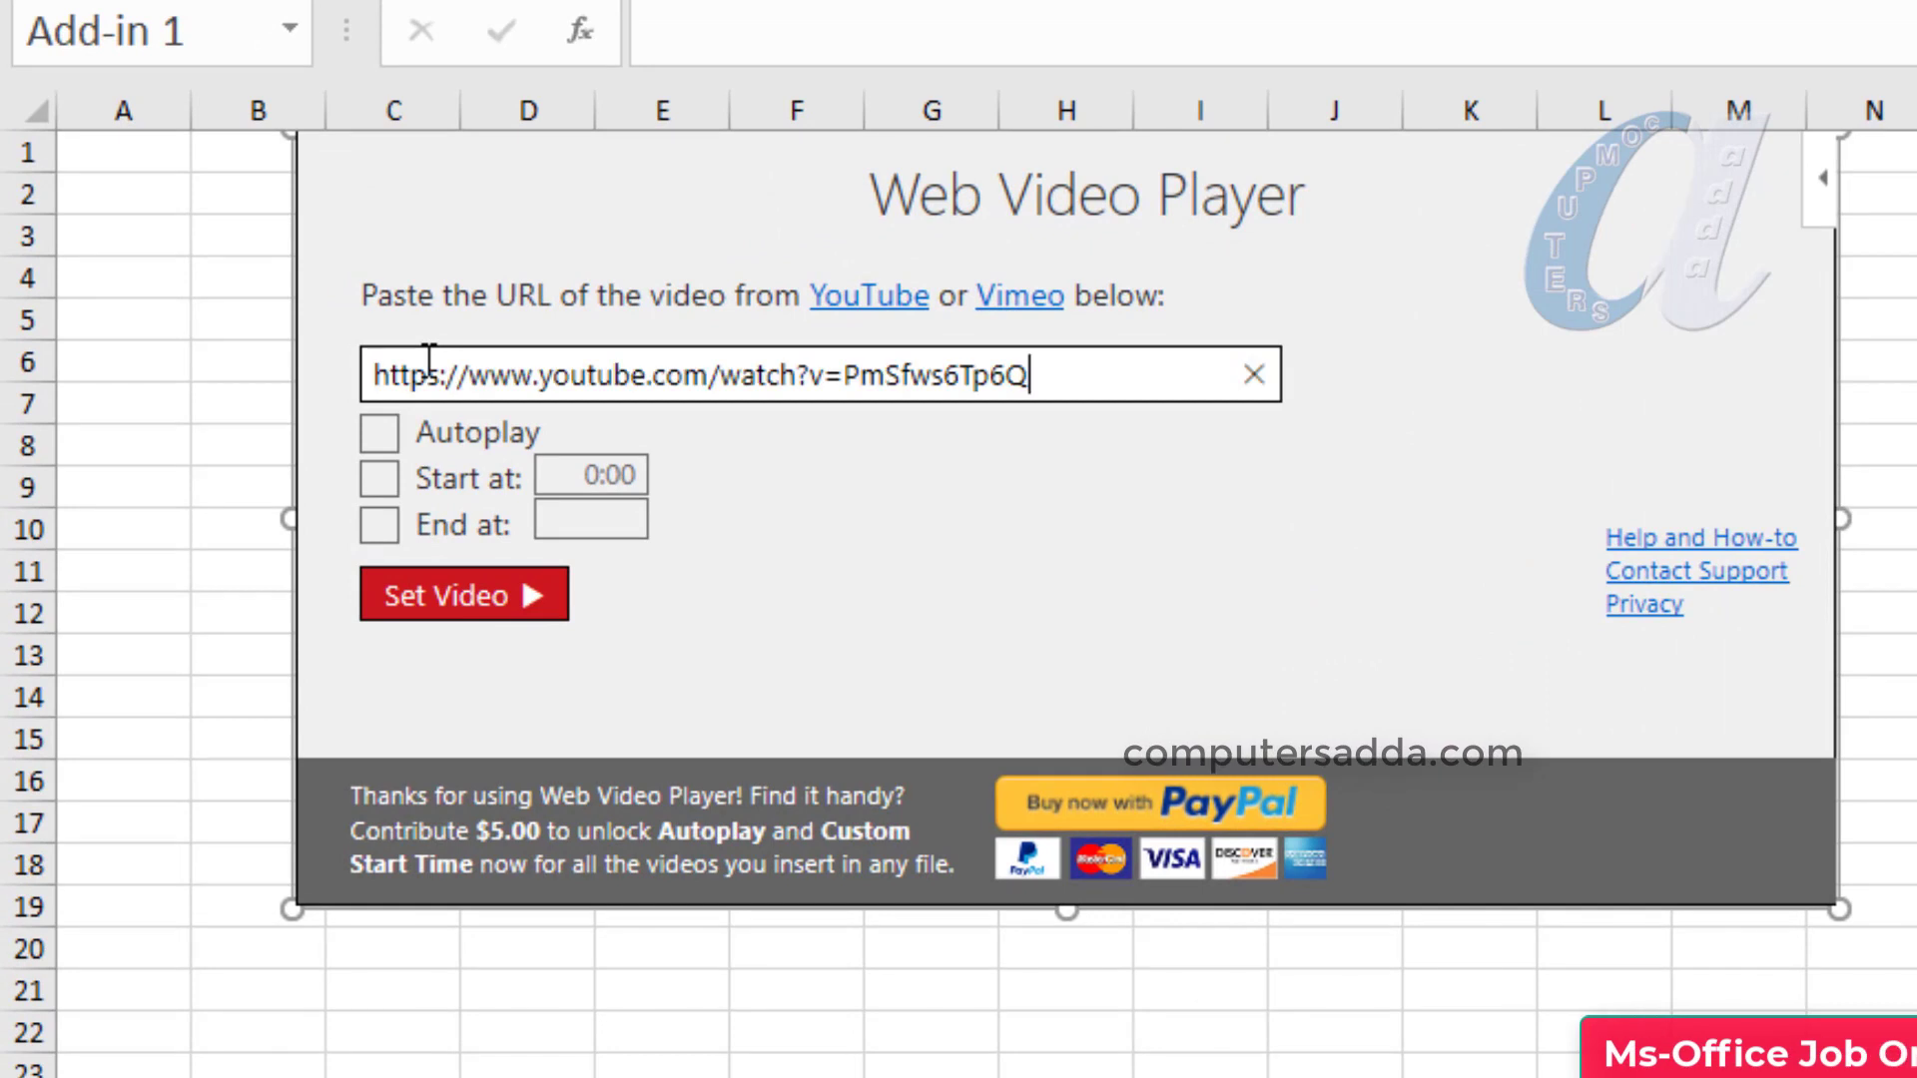
click(443, 603)
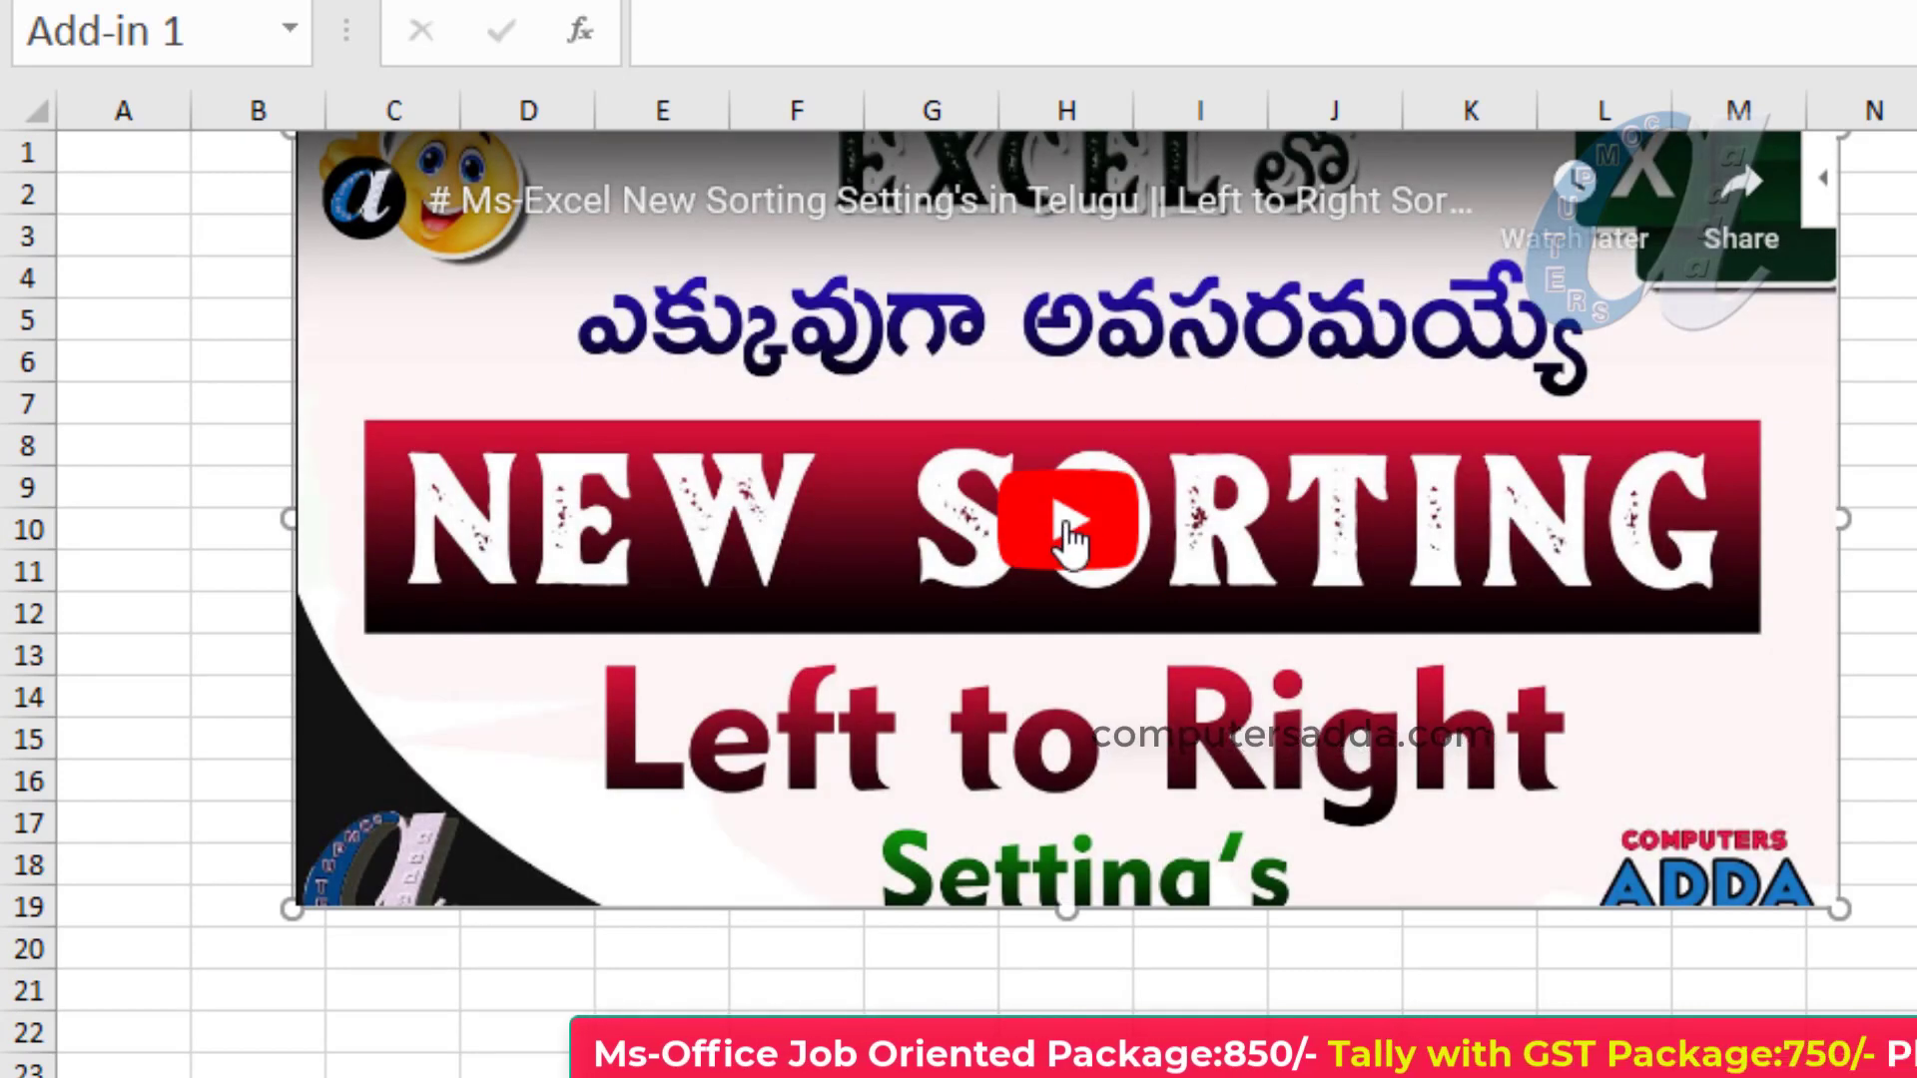
Play and pause the embedded video, and look through its playback settings
click(1069, 539)
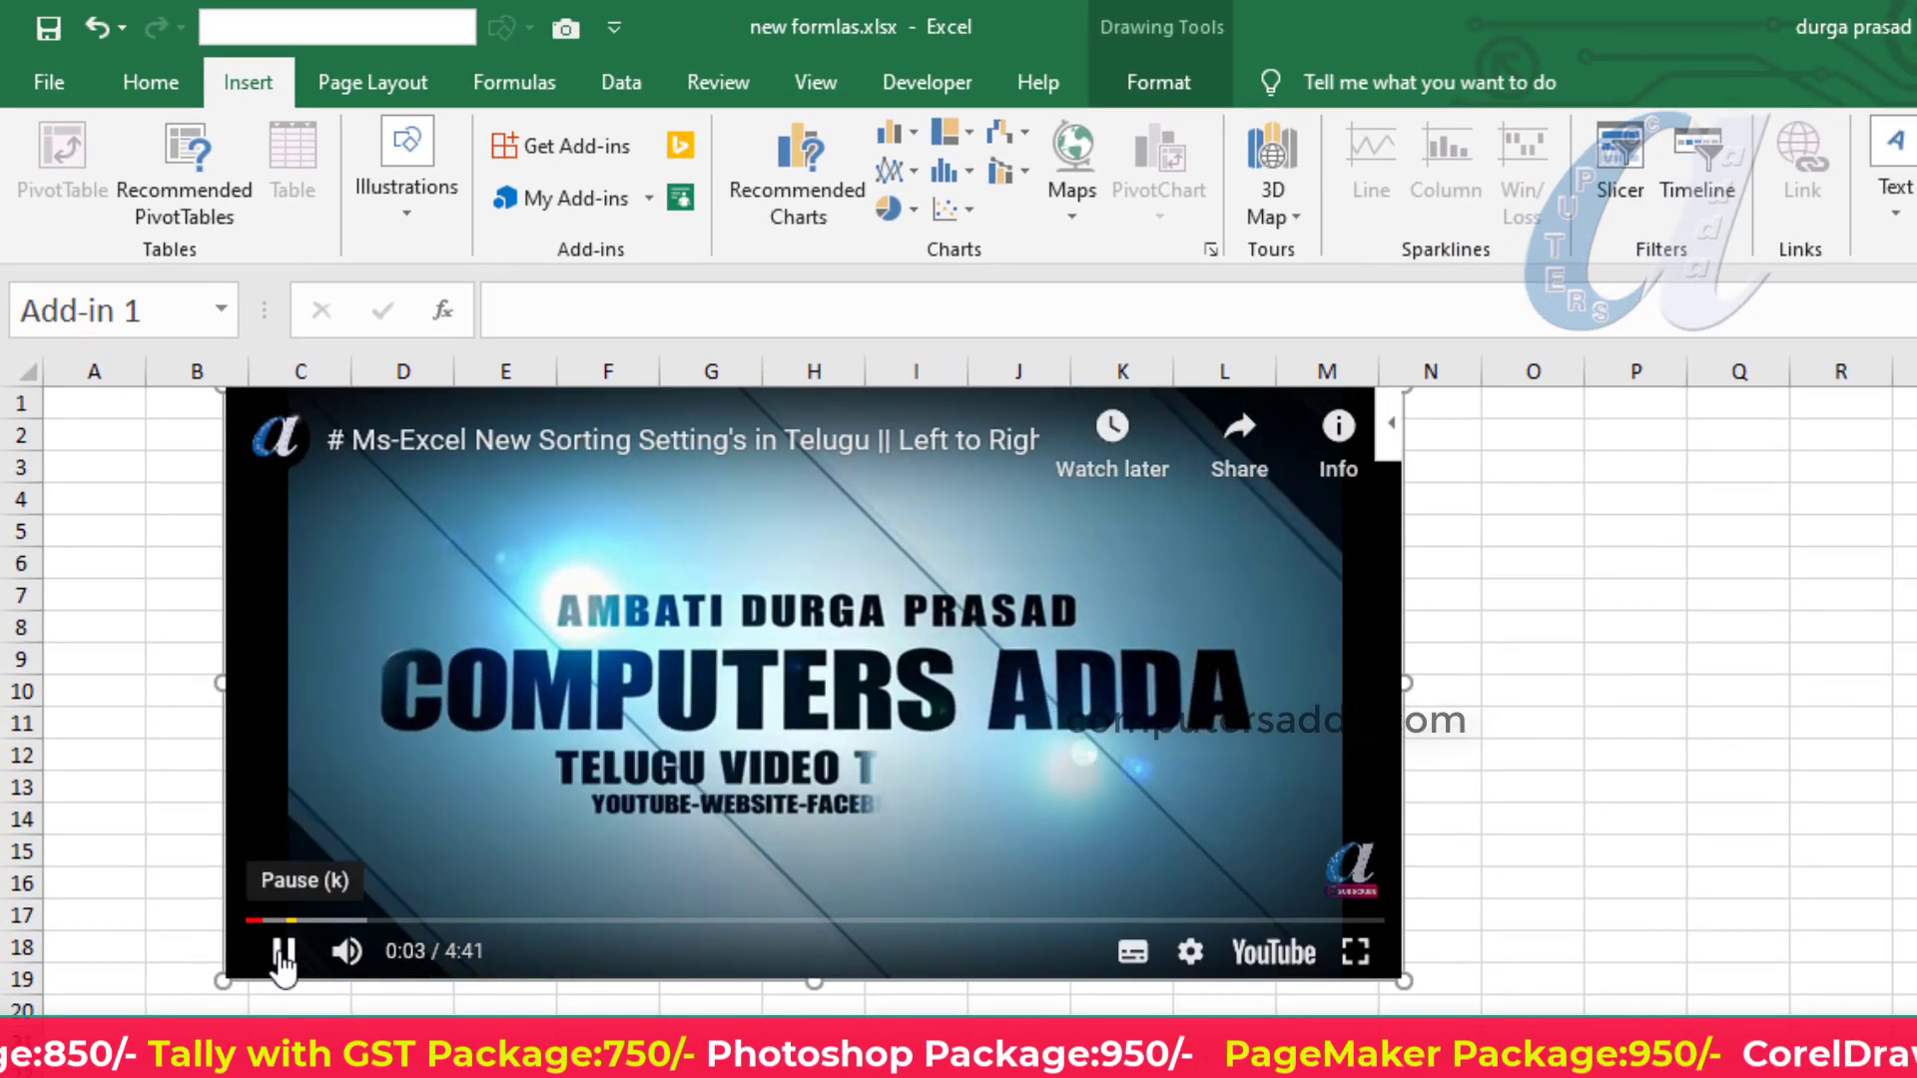
click(284, 957)
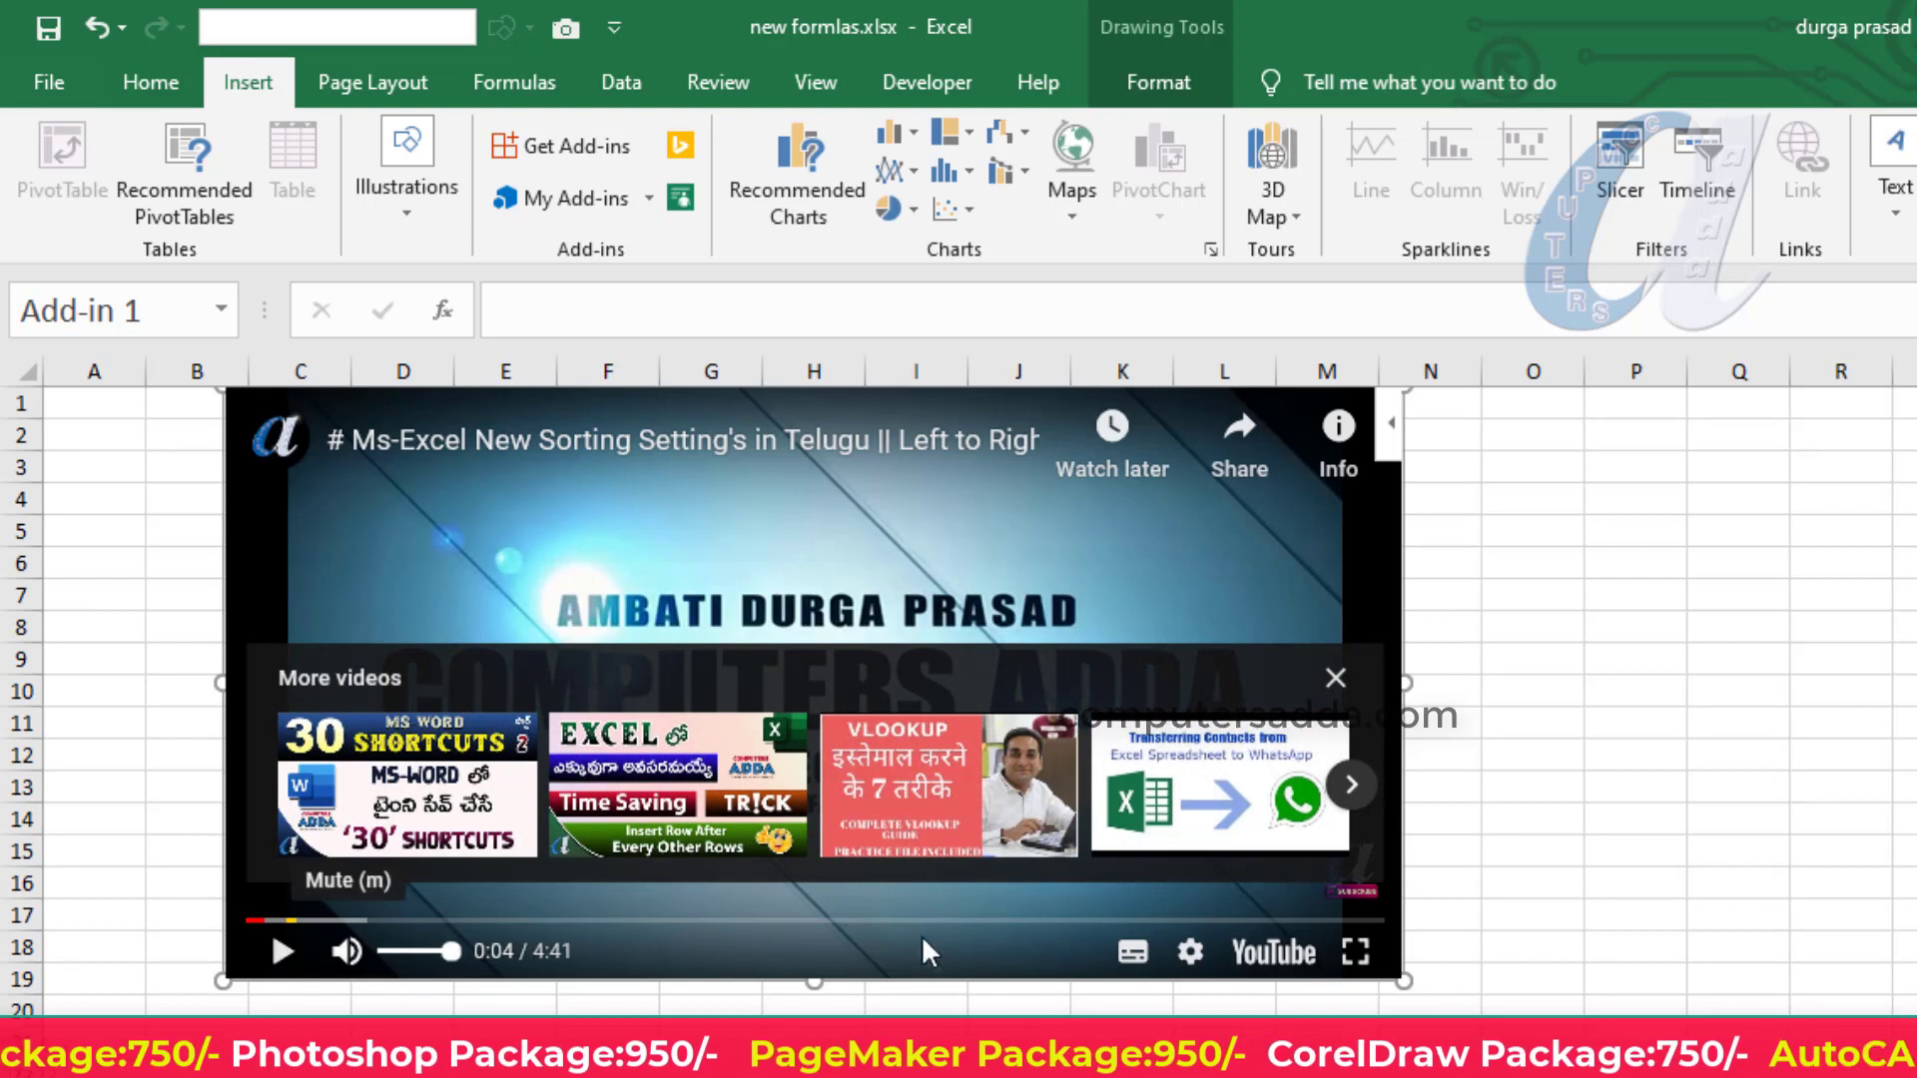
click(1191, 954)
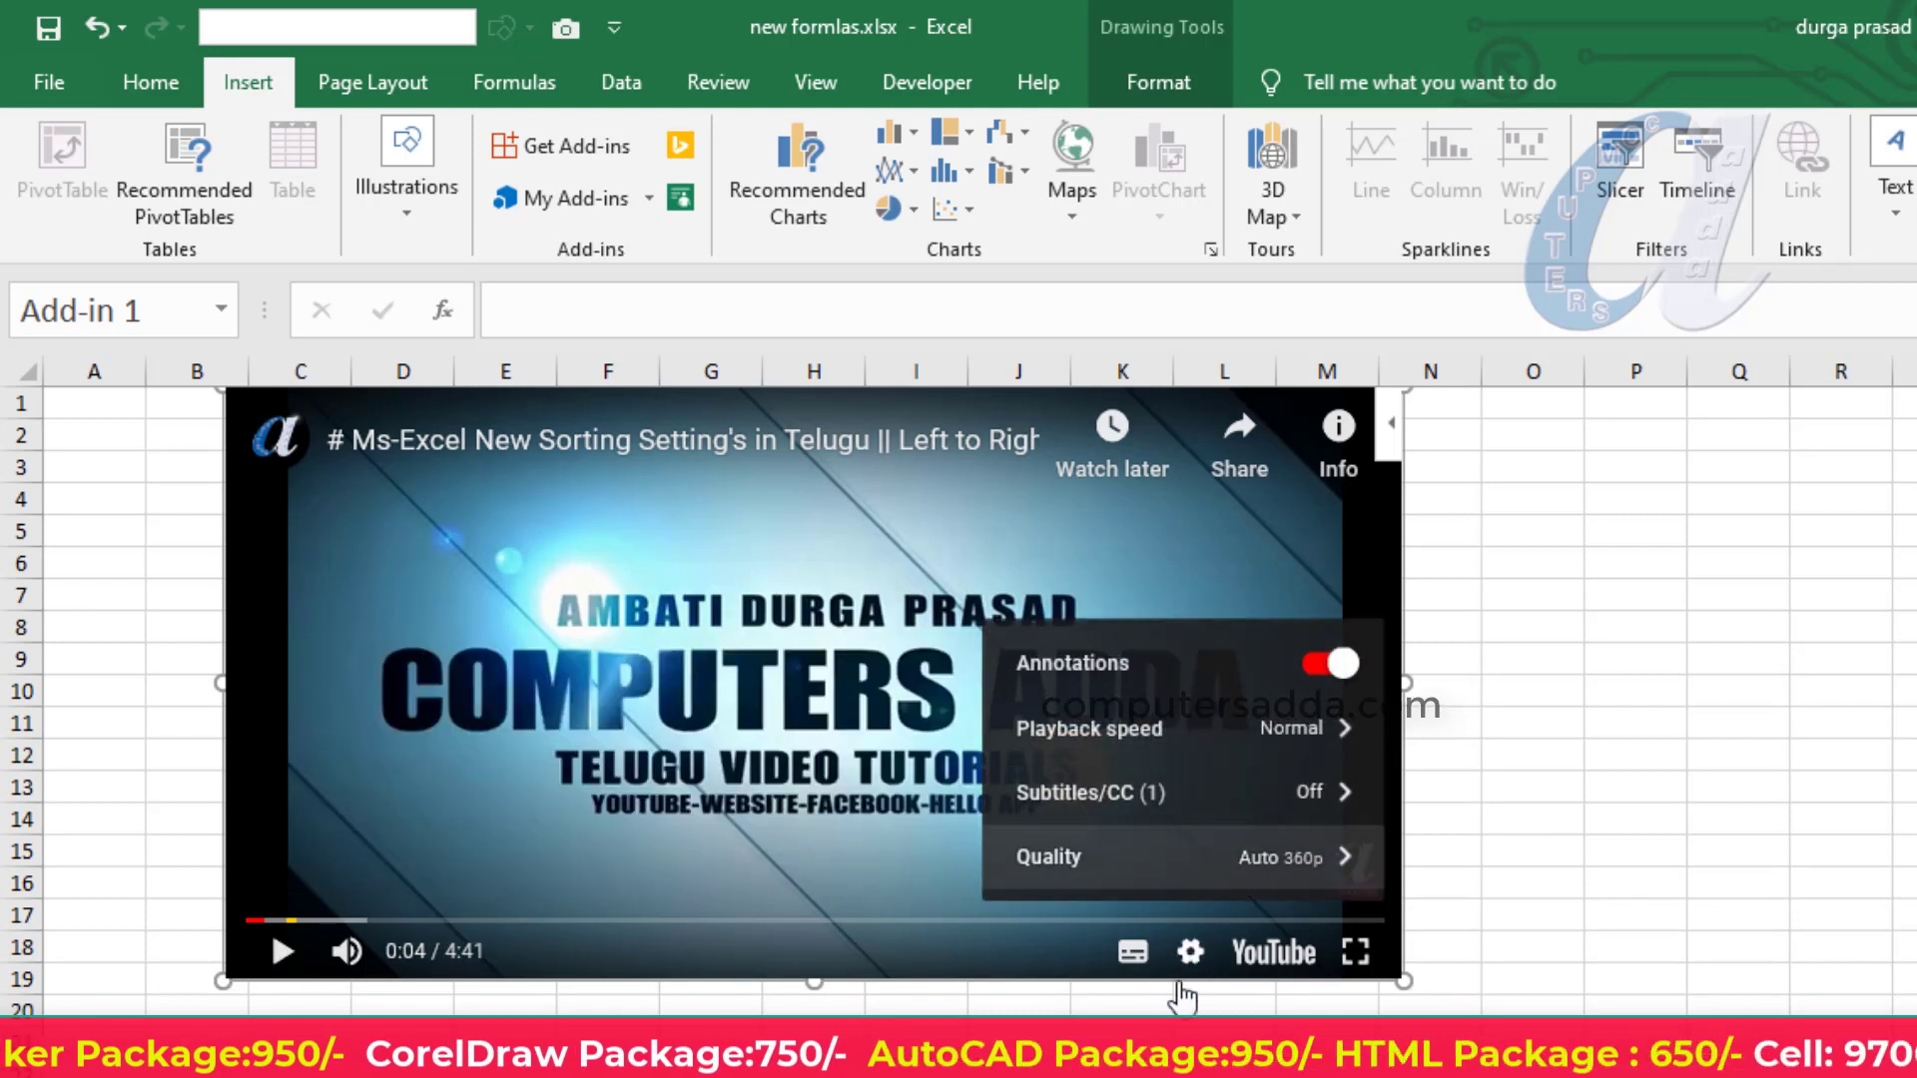
click(1191, 954)
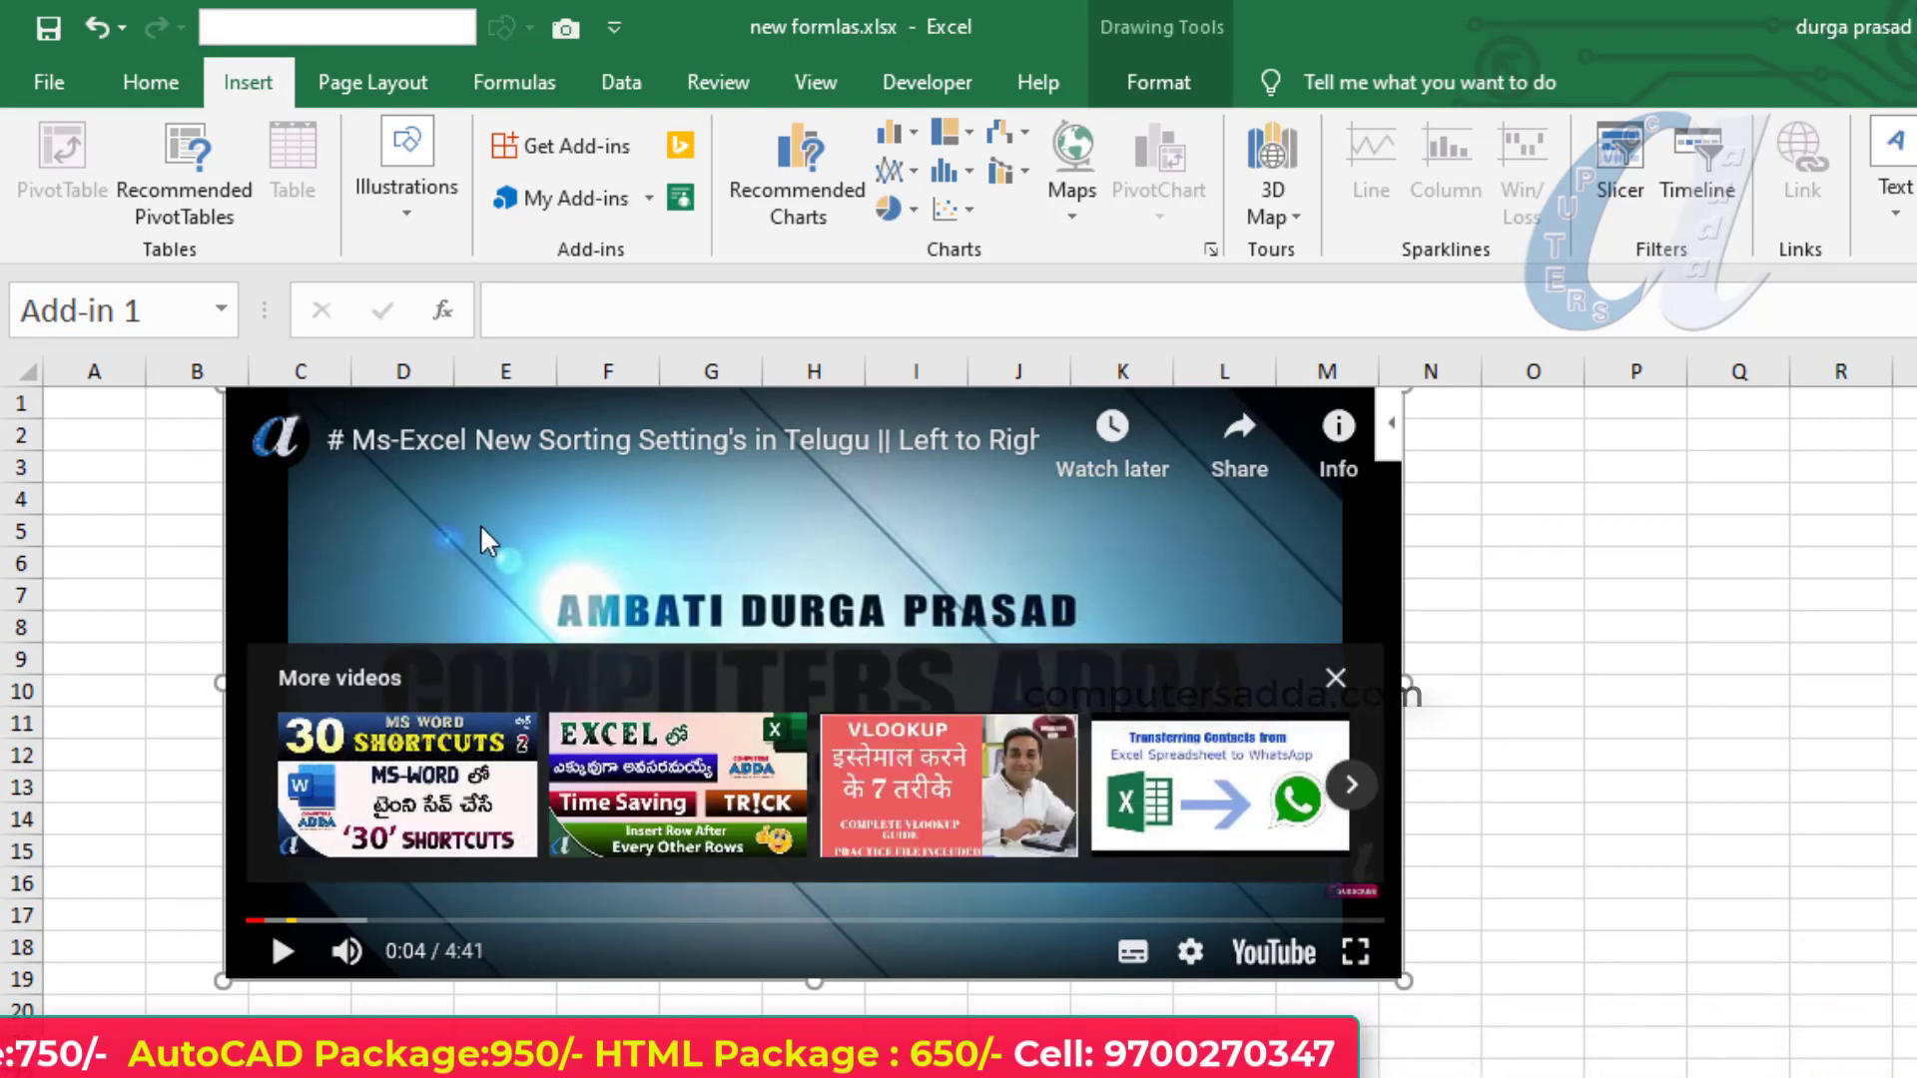
Delete the Web Video Player from Sheet21 and insert a fresh one from the installed add-ins
click(1394, 427)
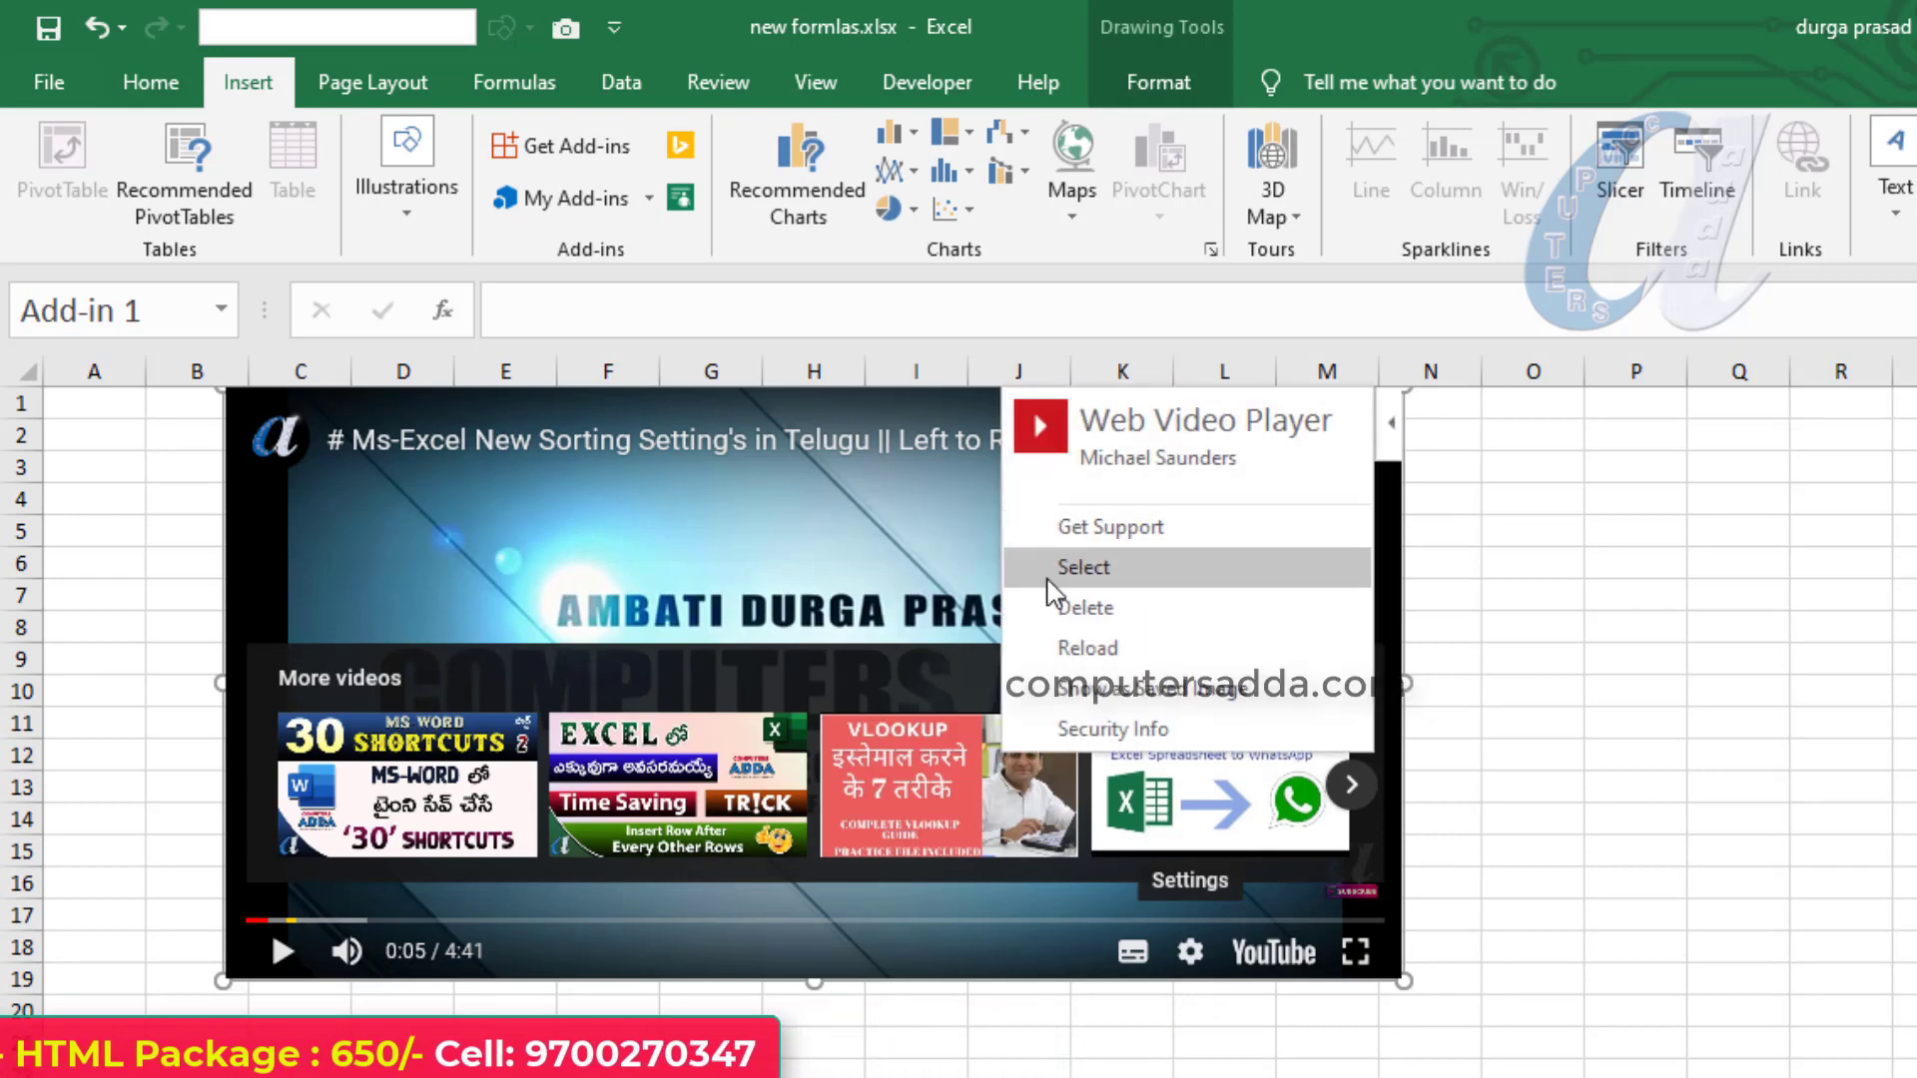
click(1080, 609)
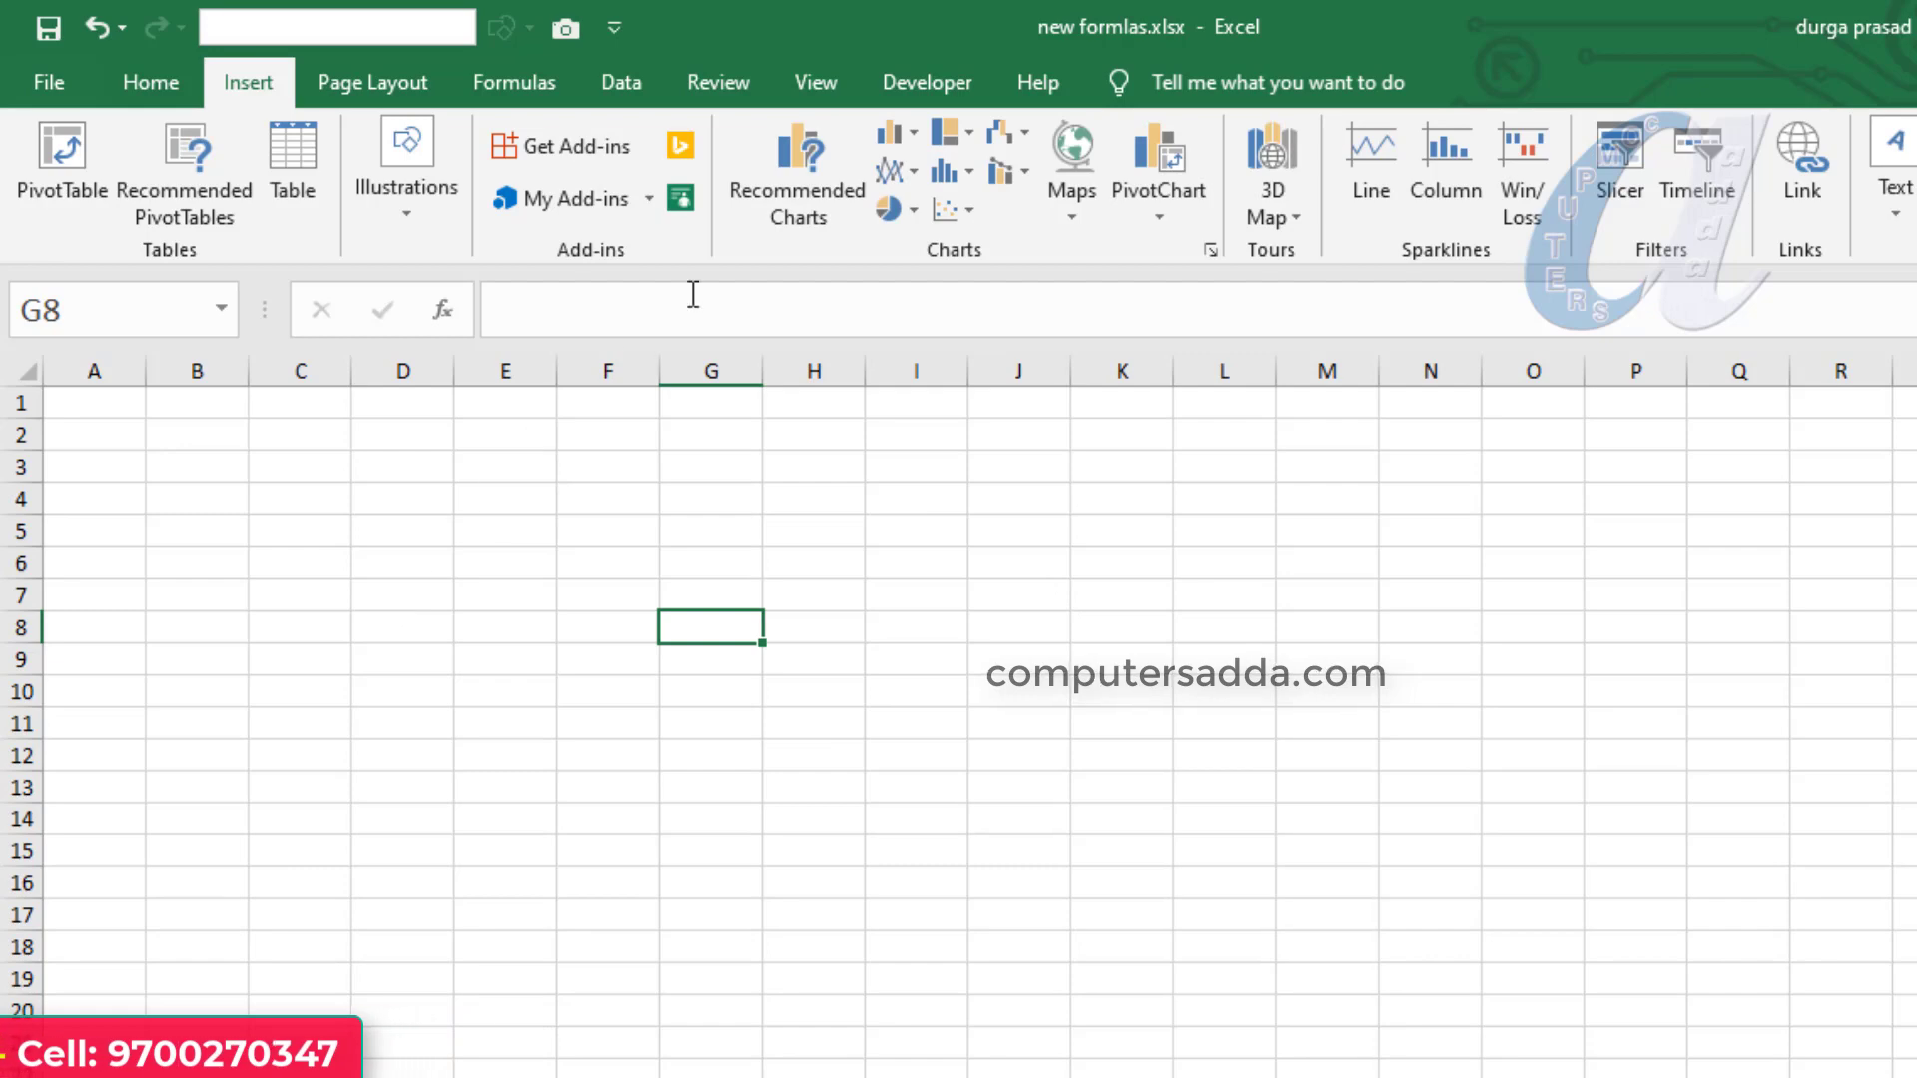
click(544, 210)
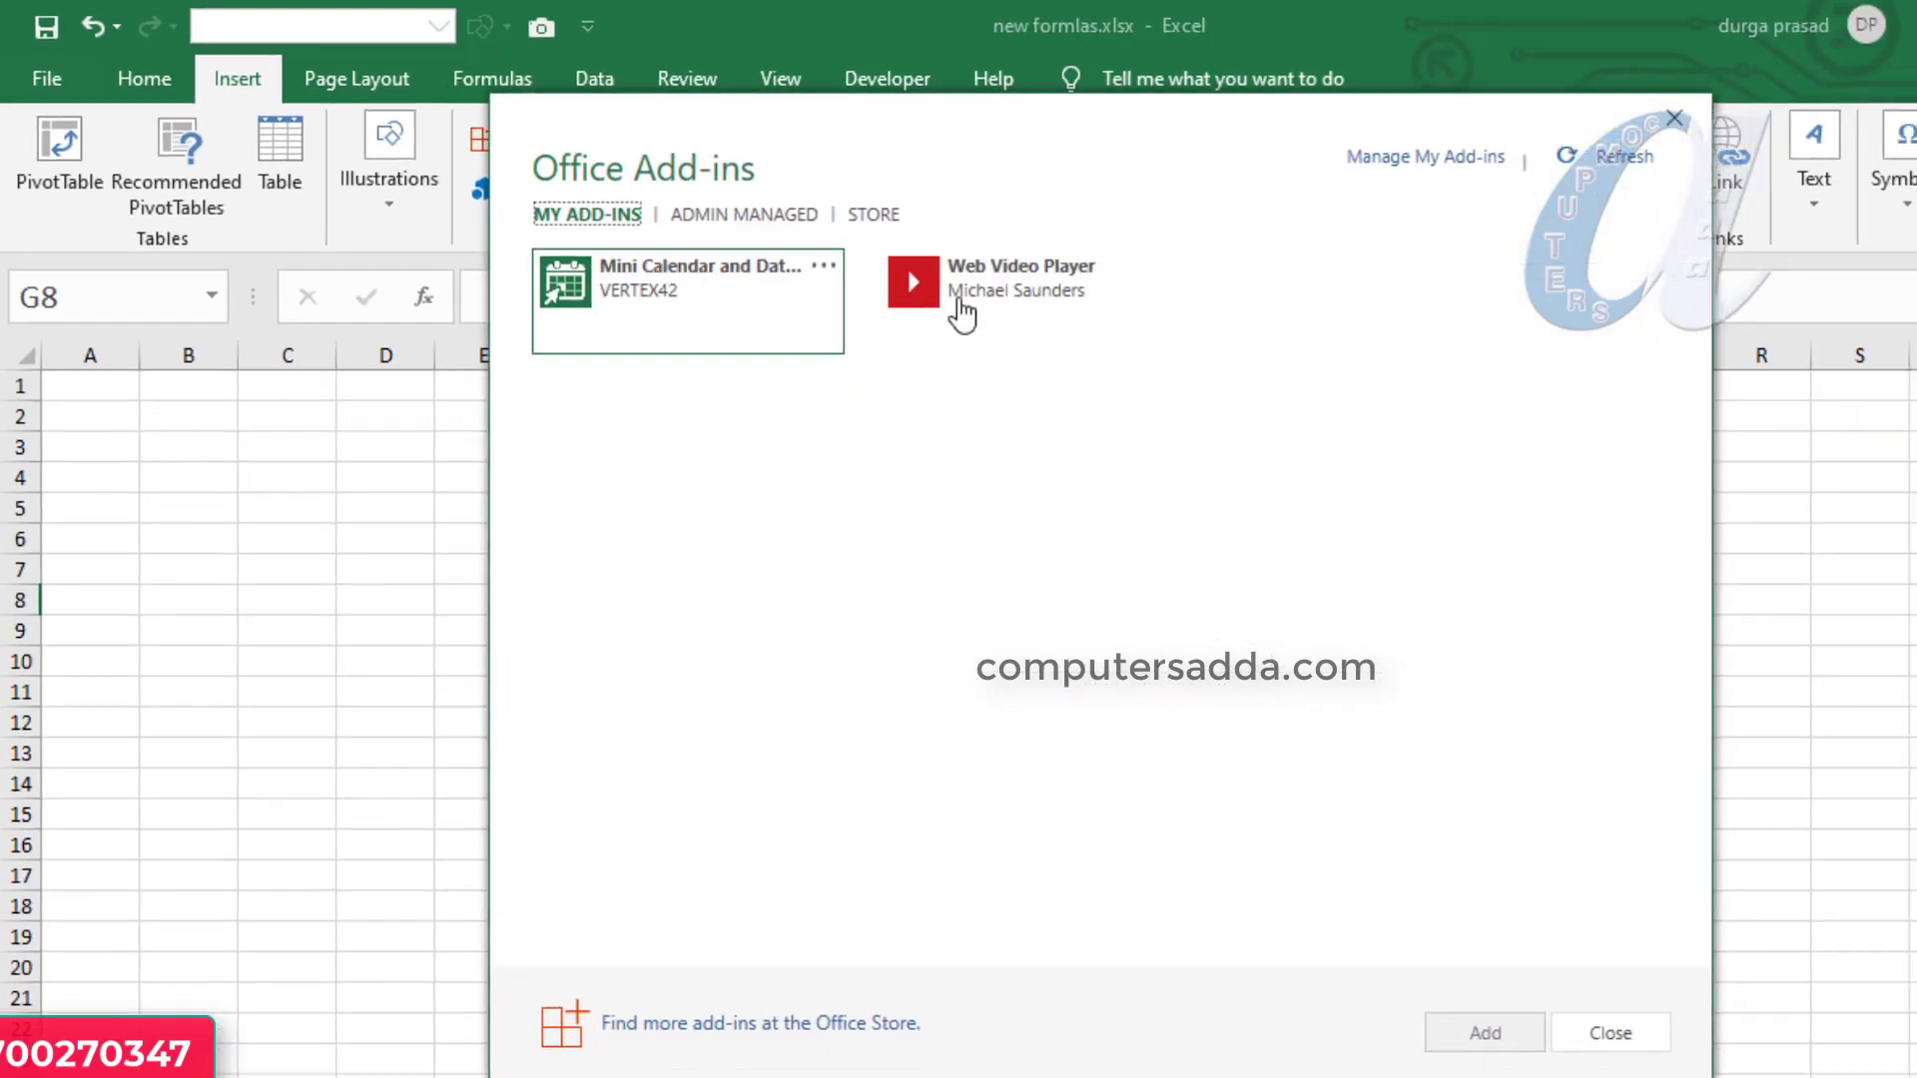
click(1051, 295)
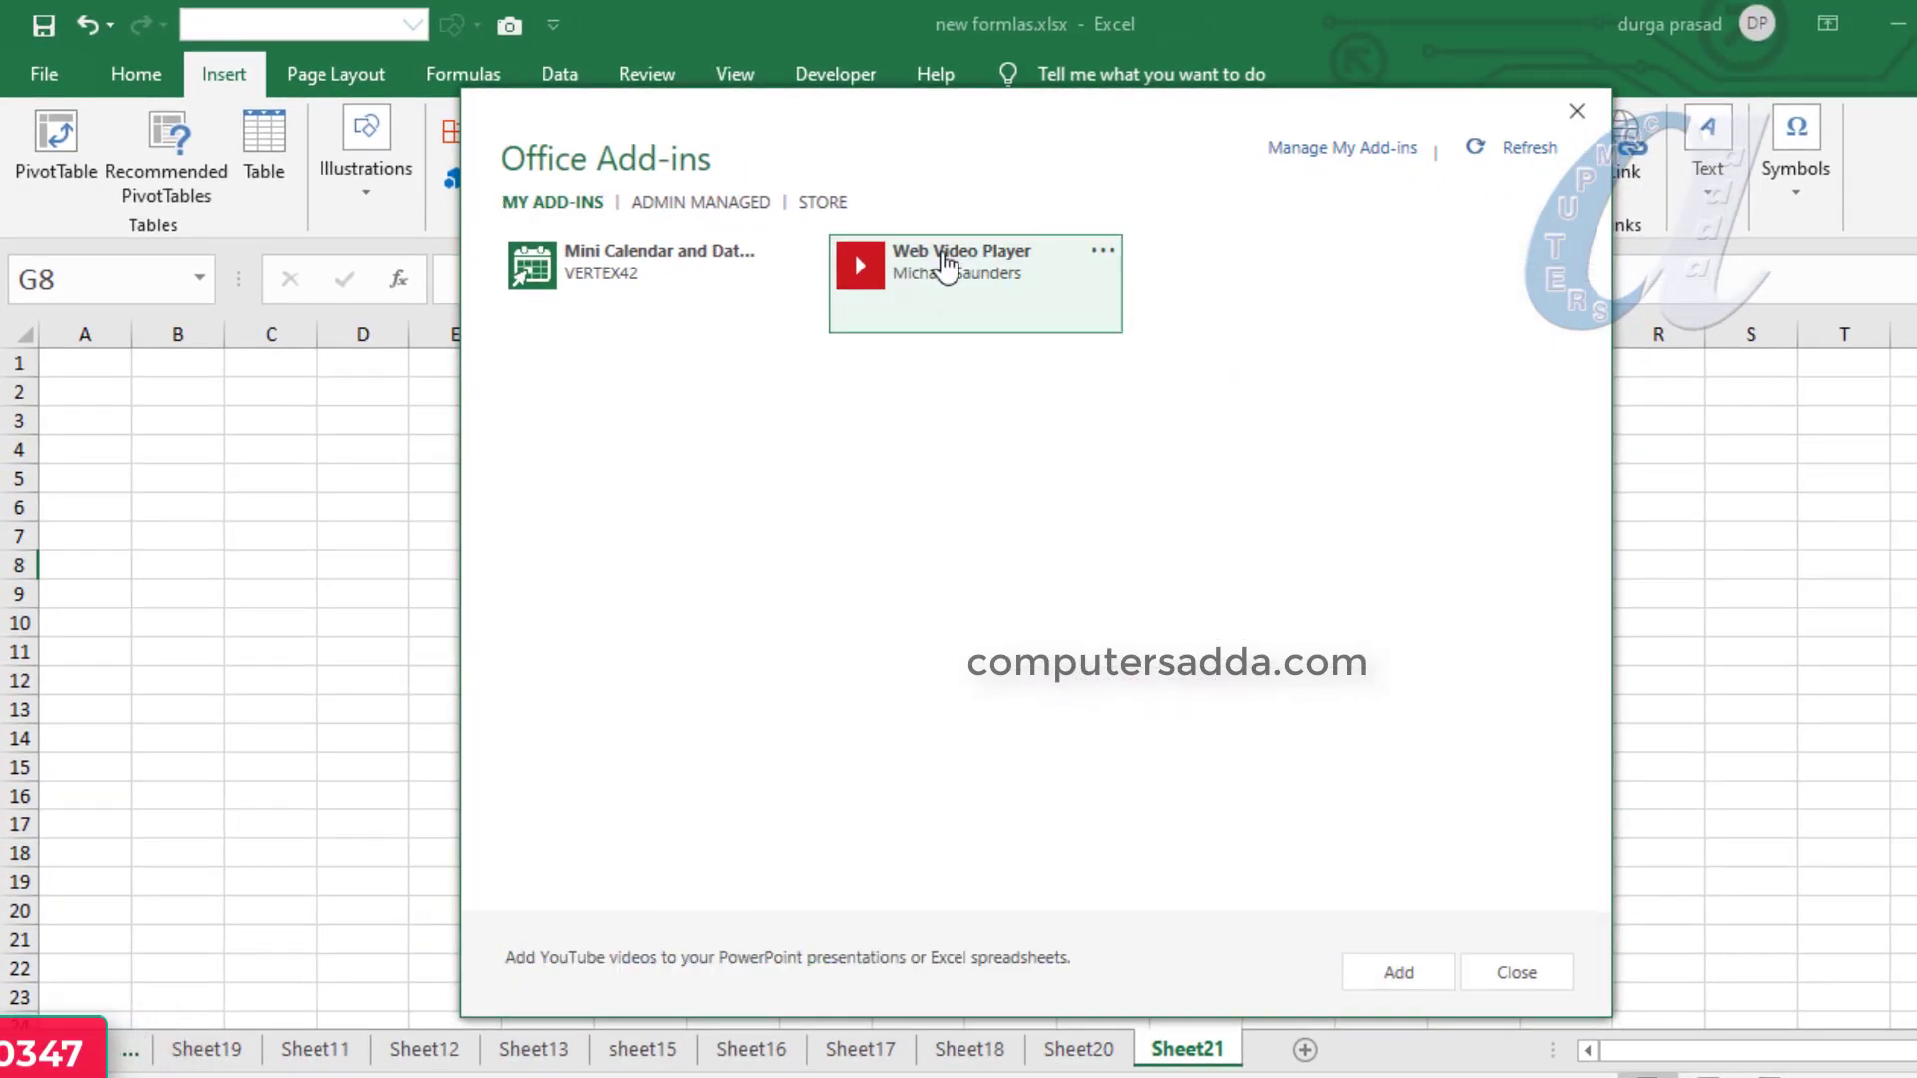
click(1393, 983)
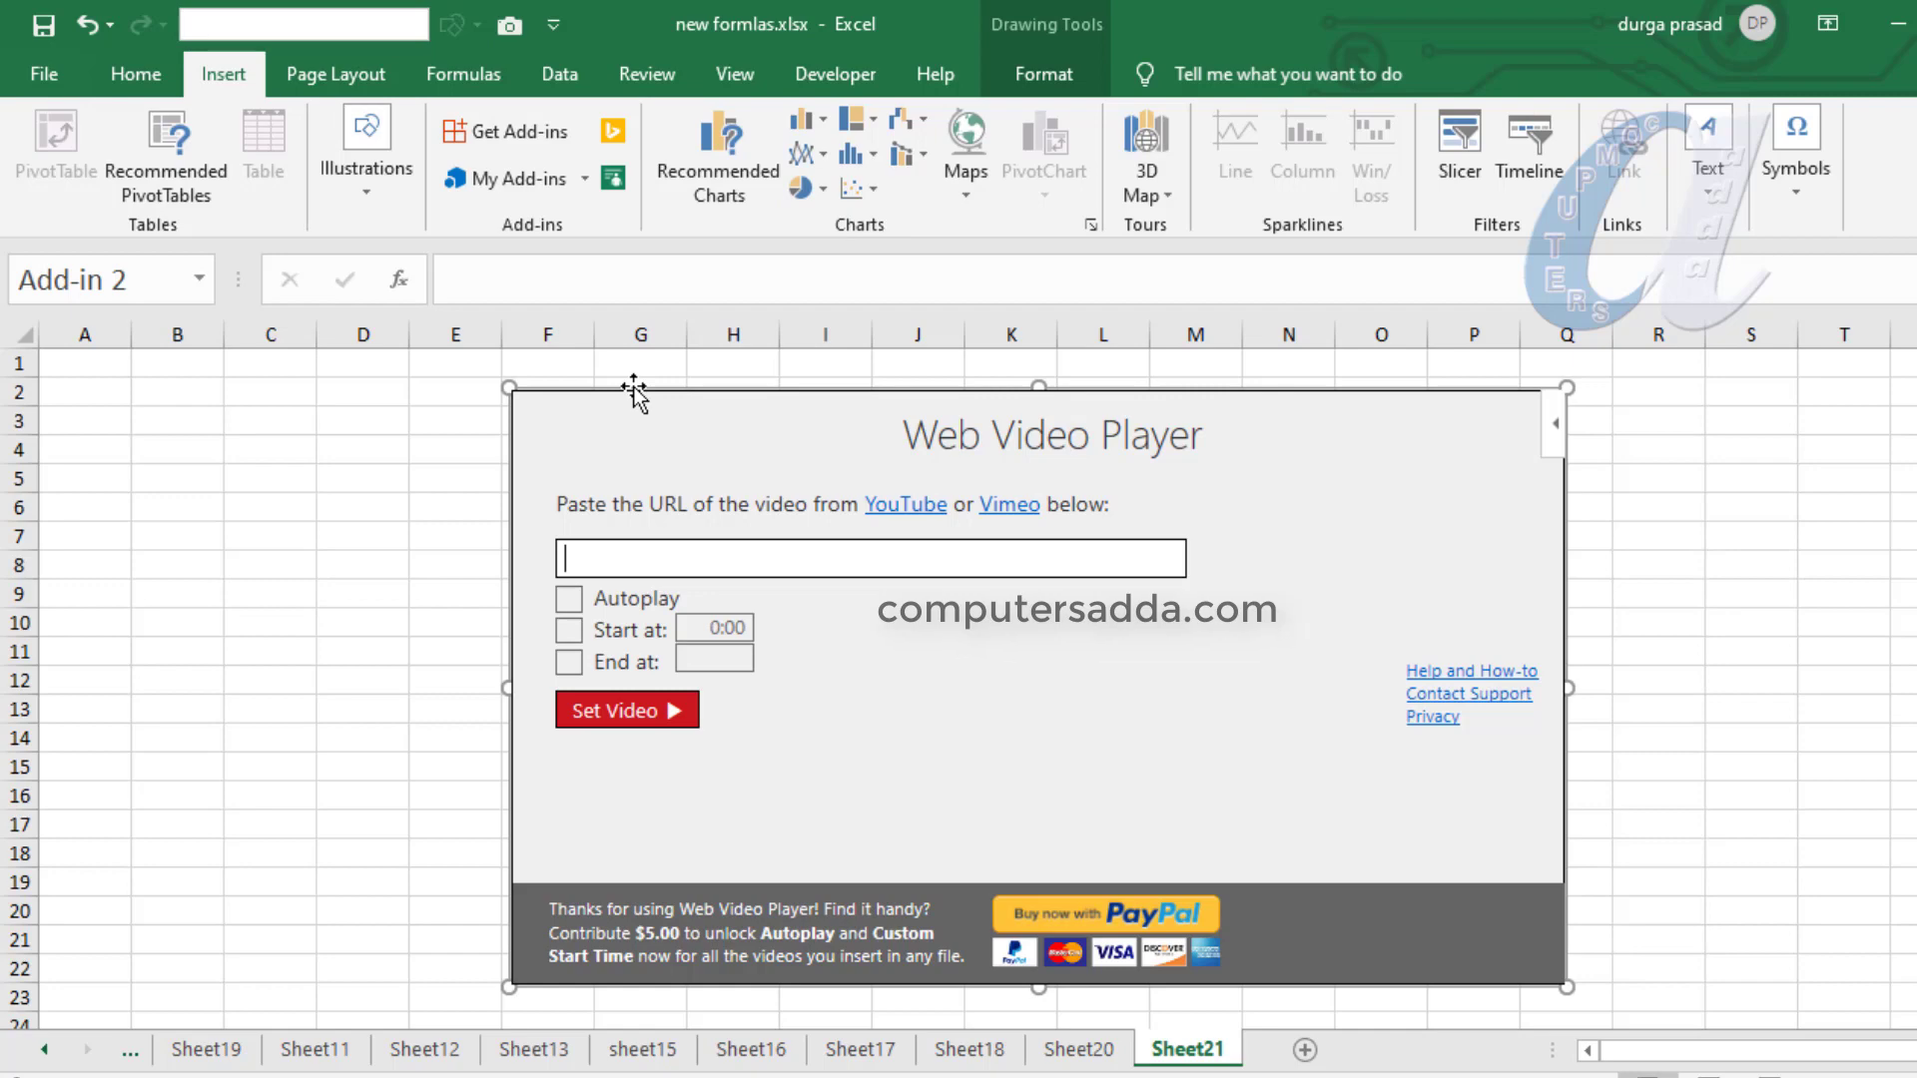
Add a new worksheet and look at the Developer commands on the ribbon
click(1304, 1051)
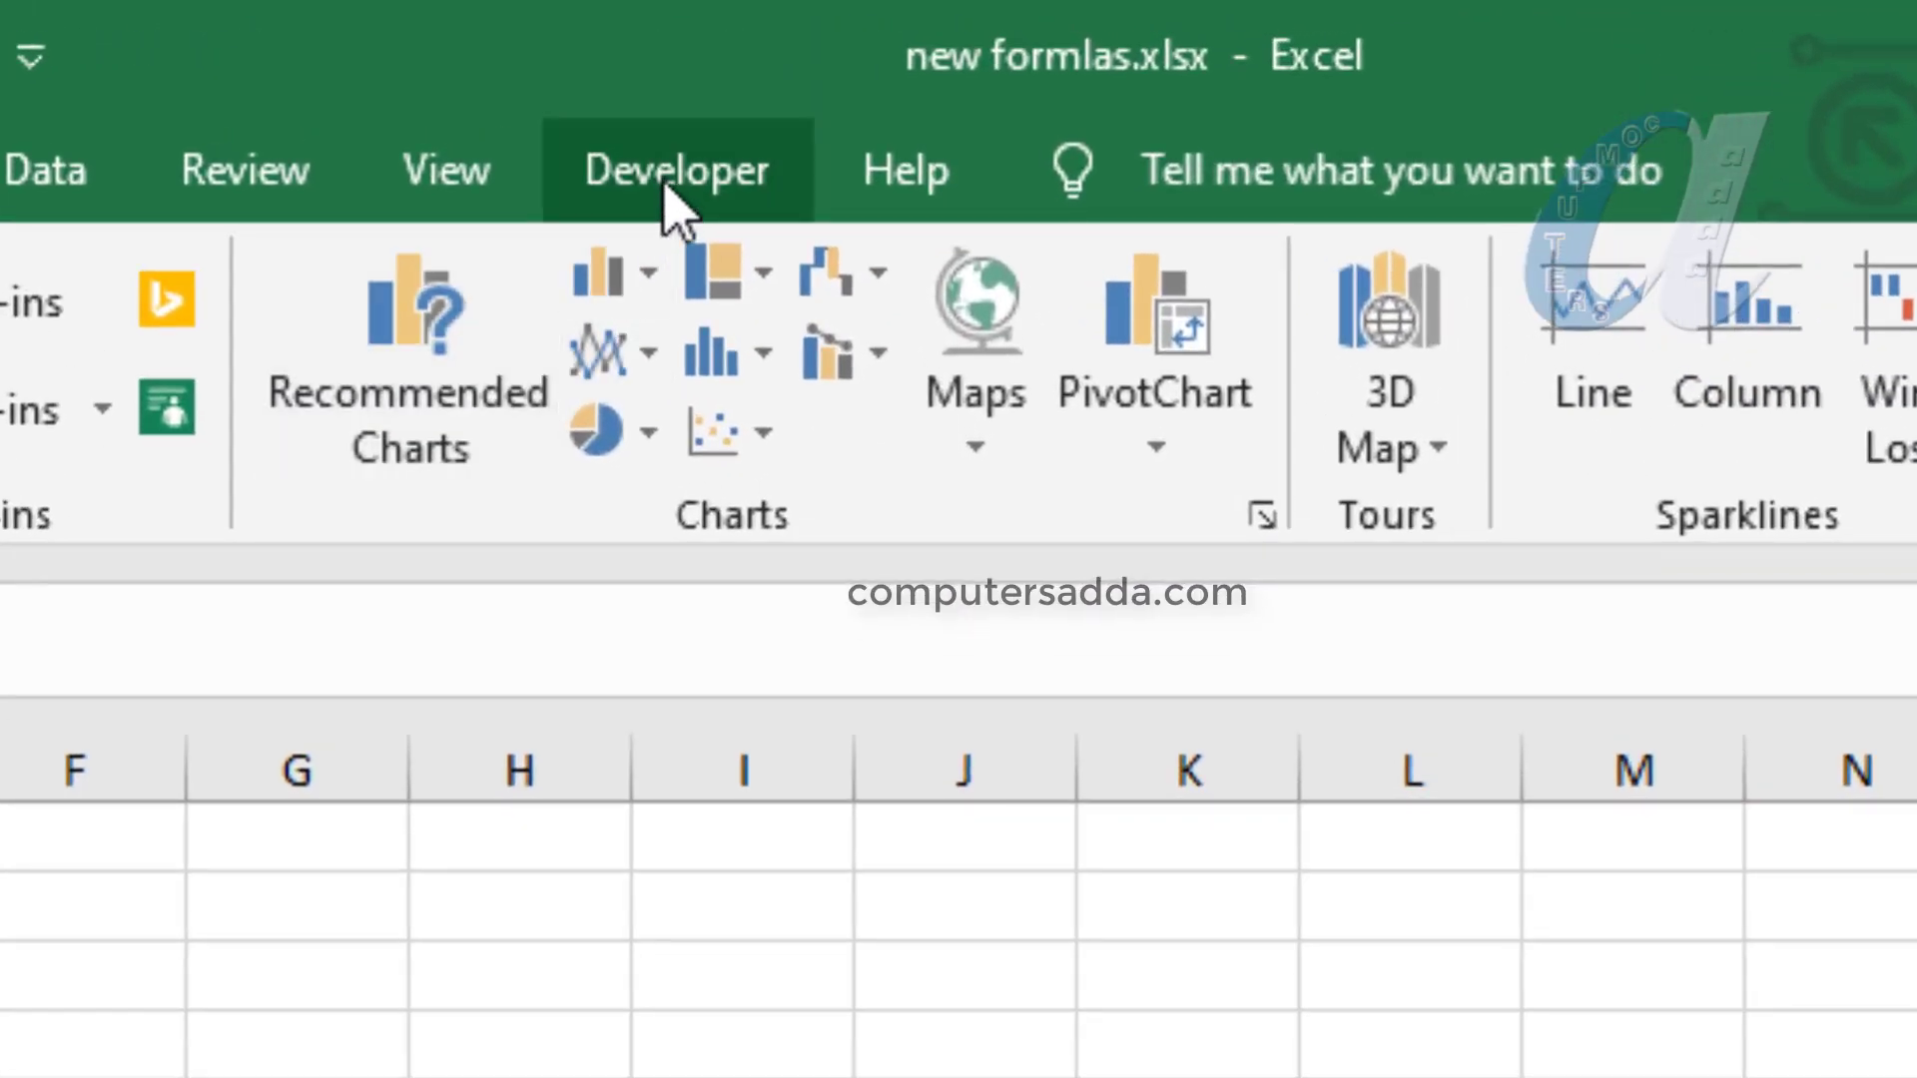
click(679, 175)
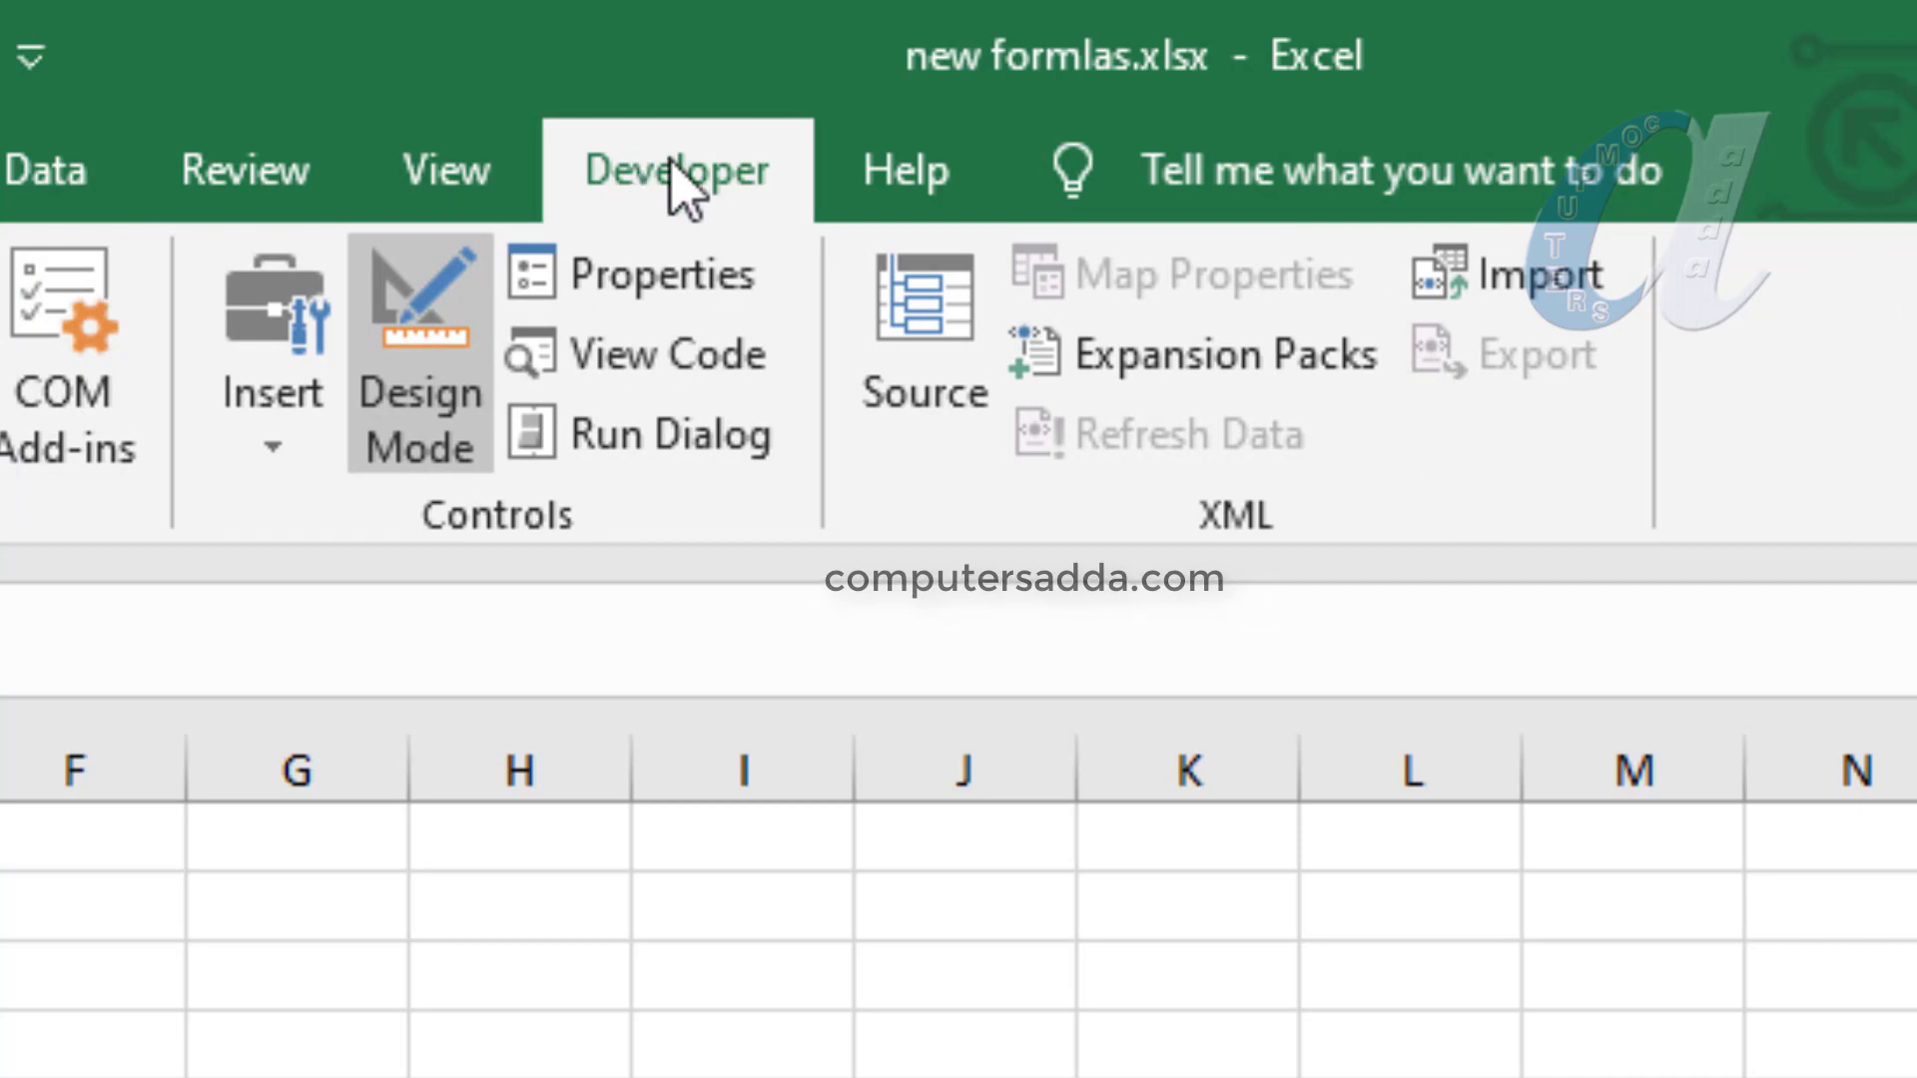
click(0, 169)
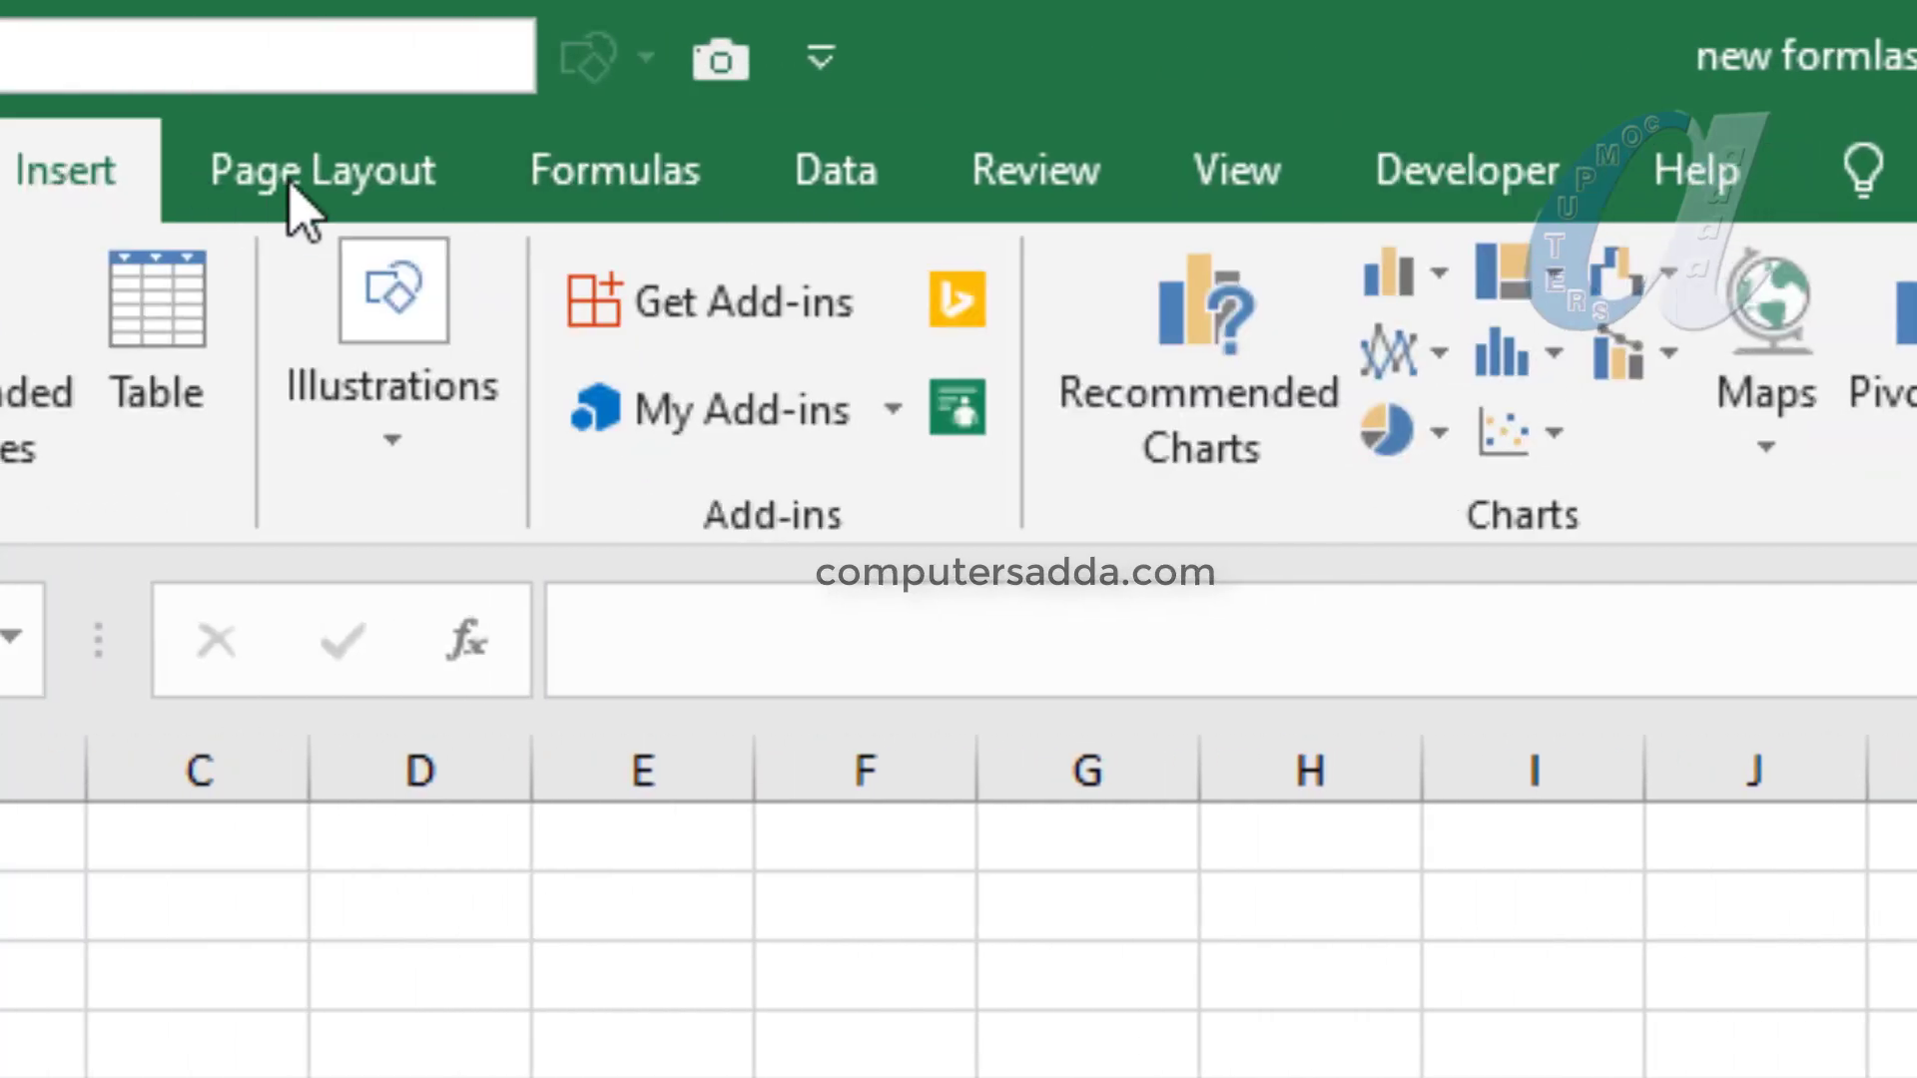
Switch the Developer tab off and back on in the ribbon customization, and display its commands
right_click(825, 190)
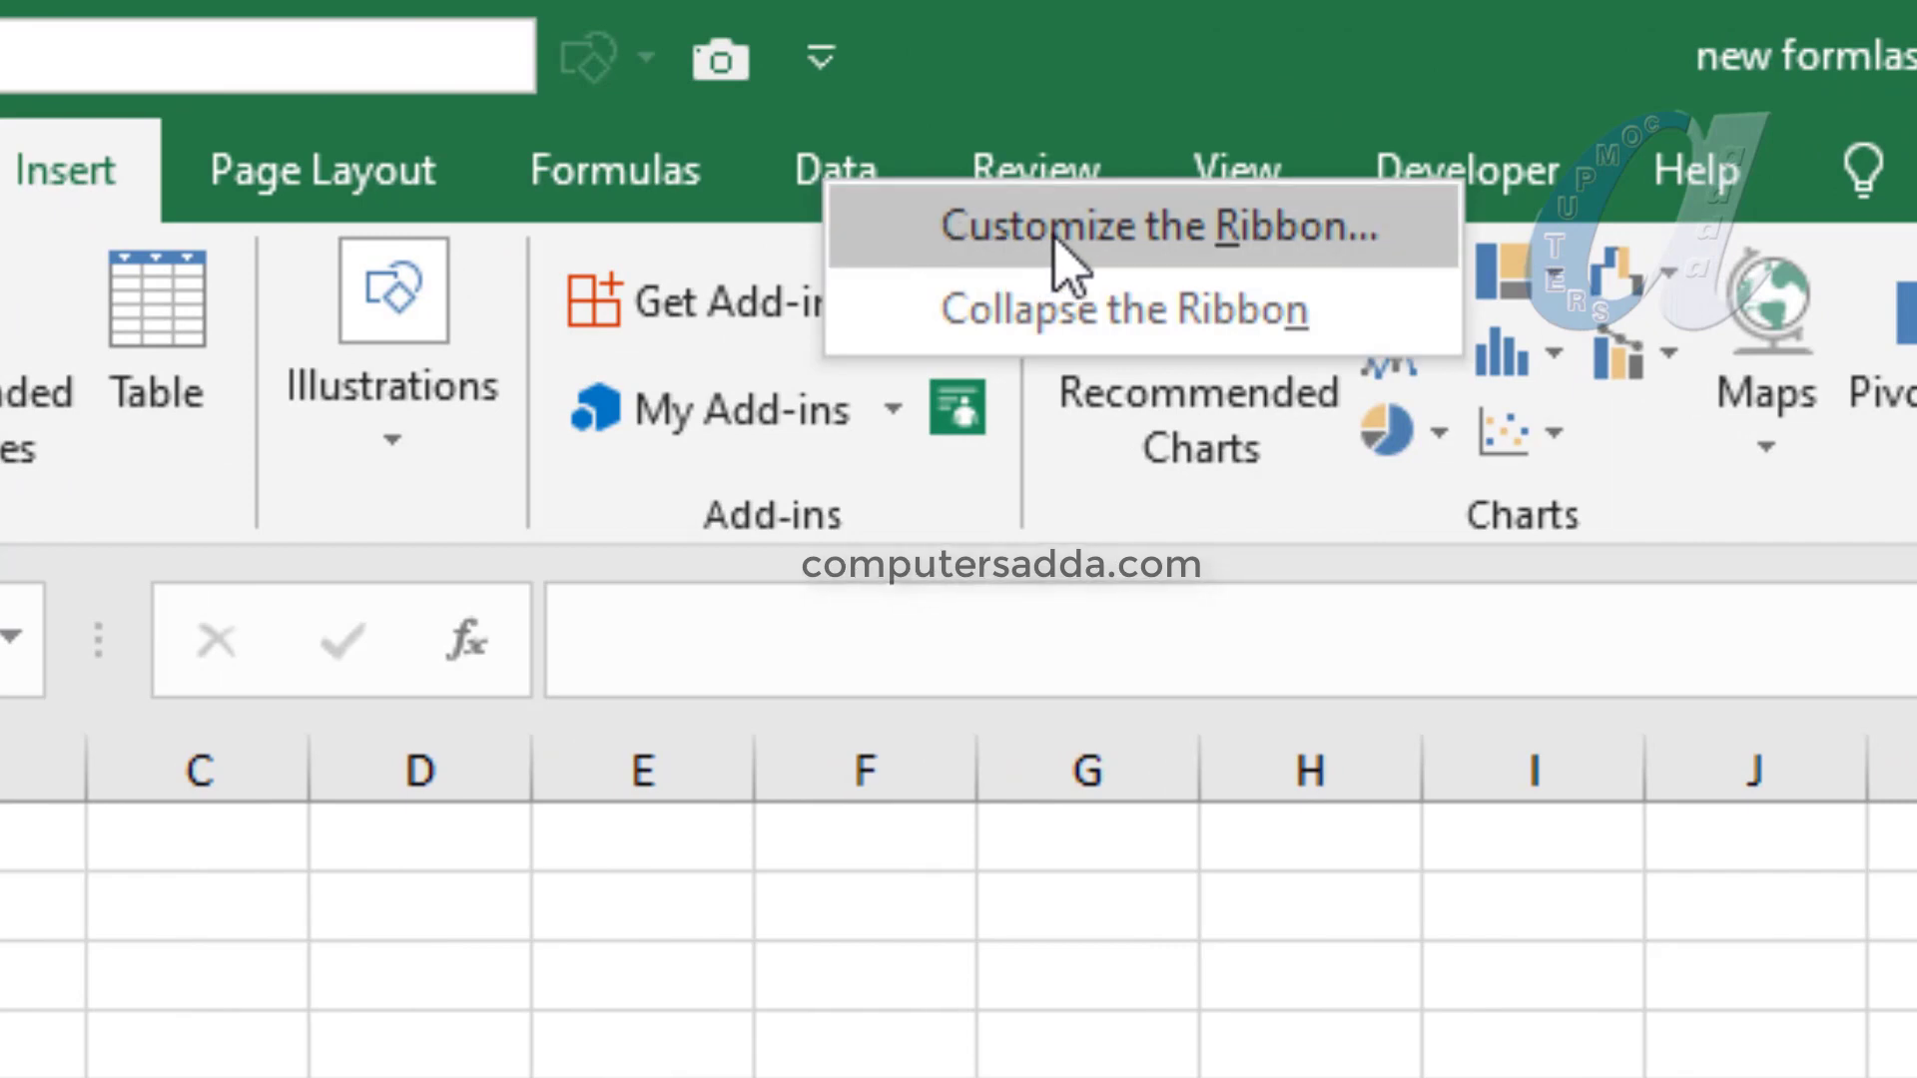
click(1135, 234)
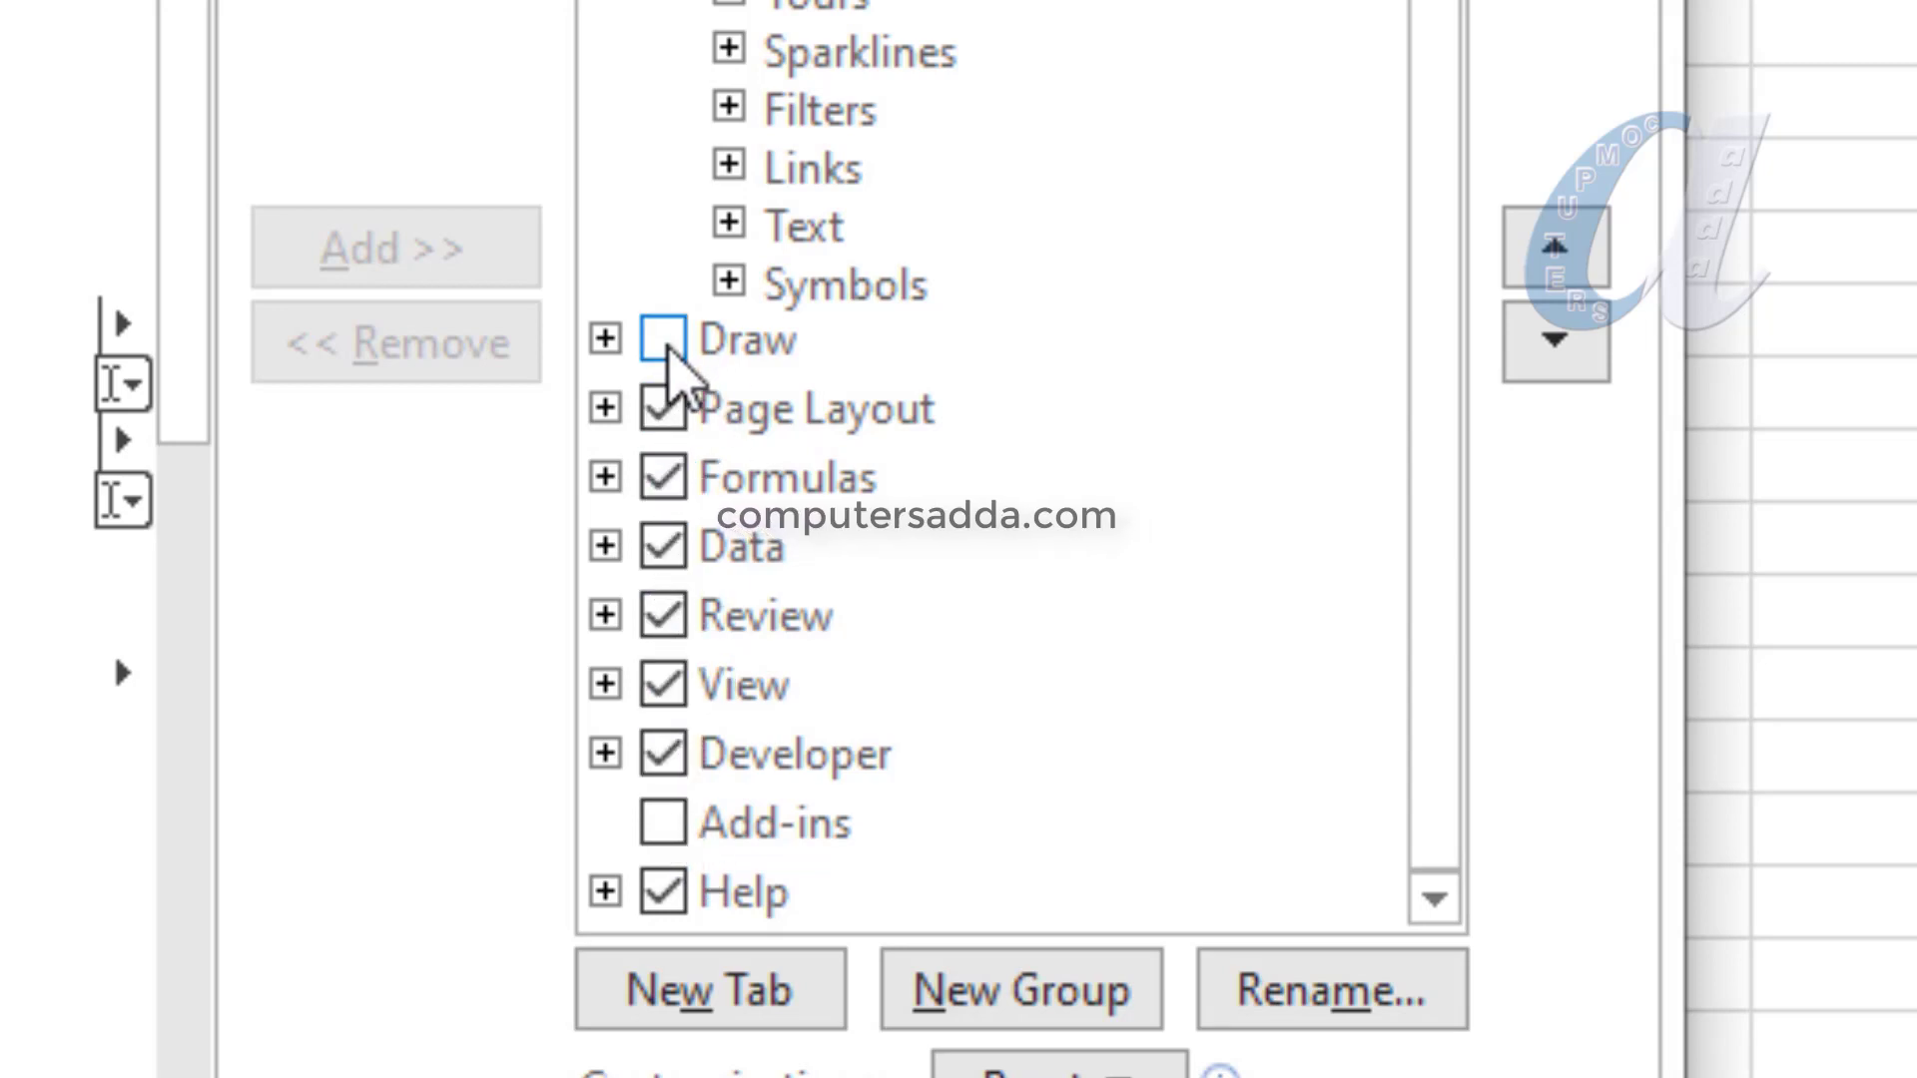
click(671, 769)
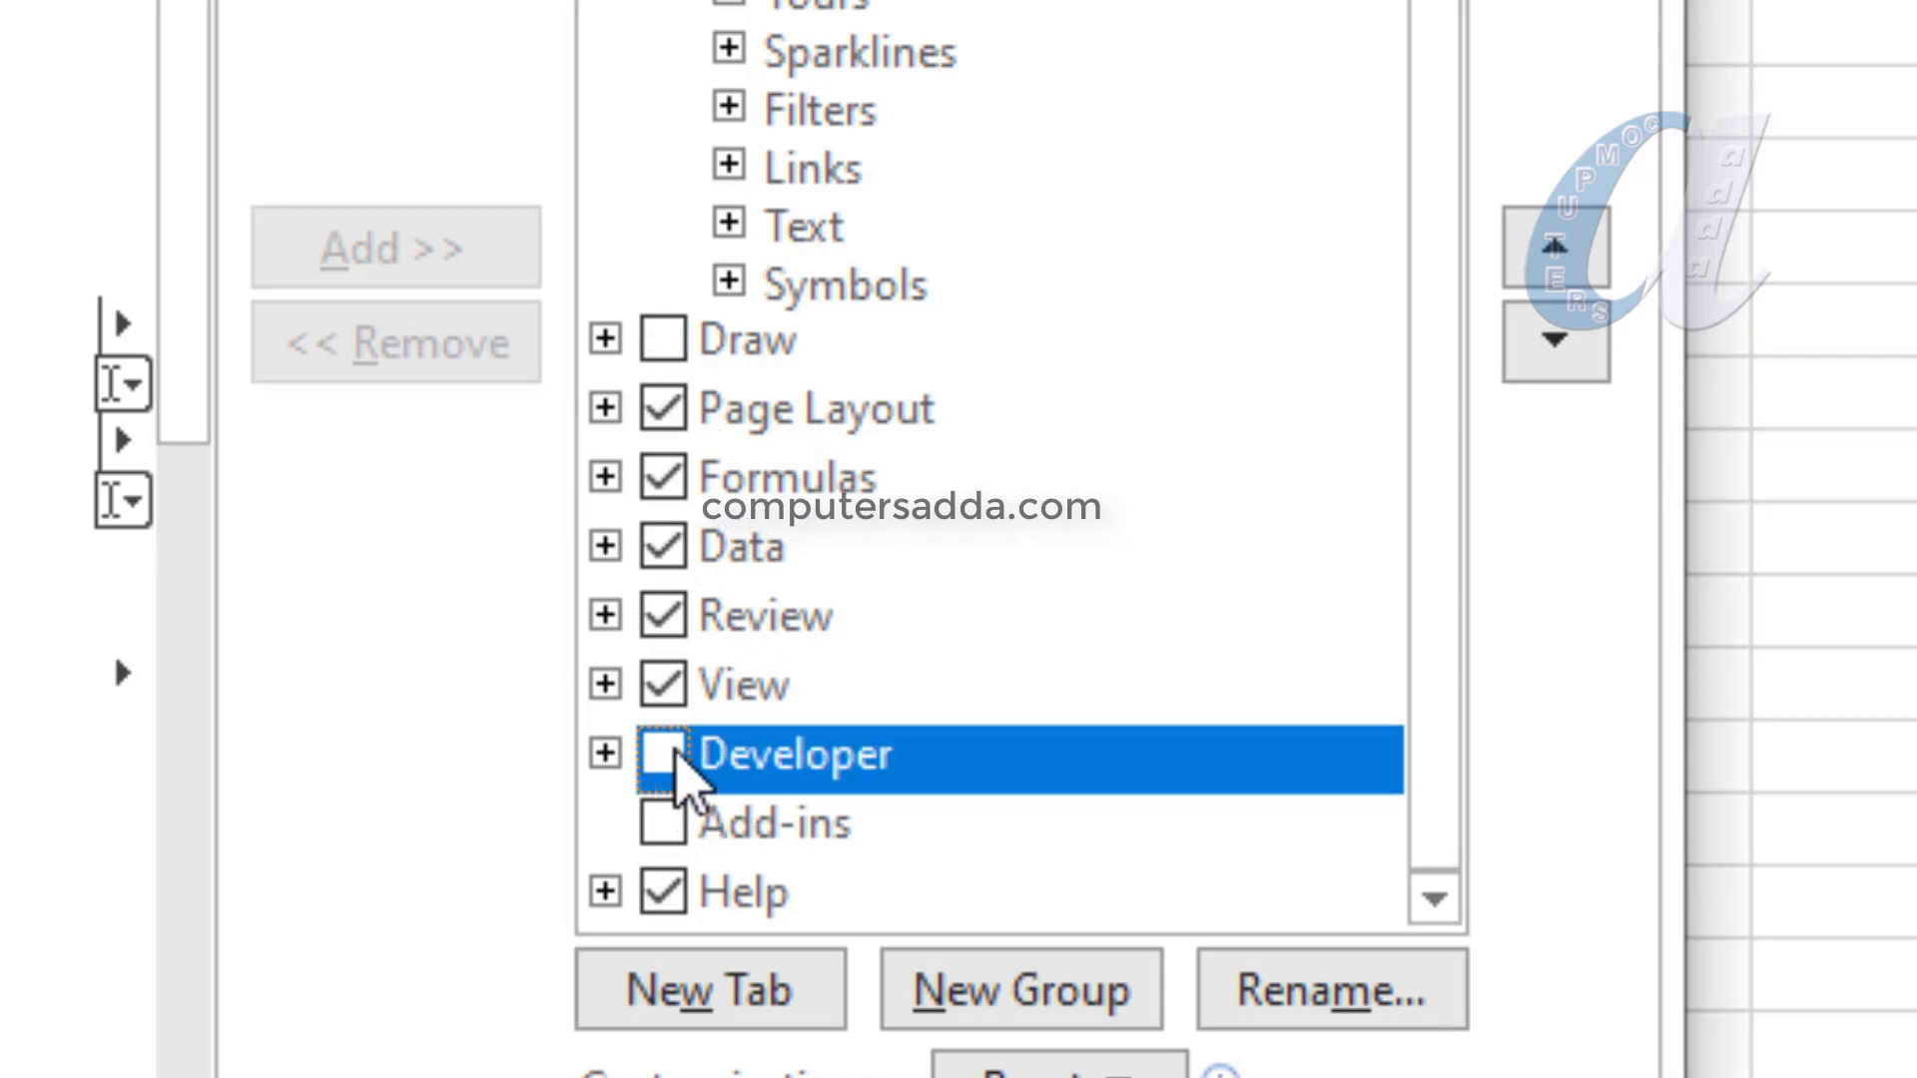
click(663, 757)
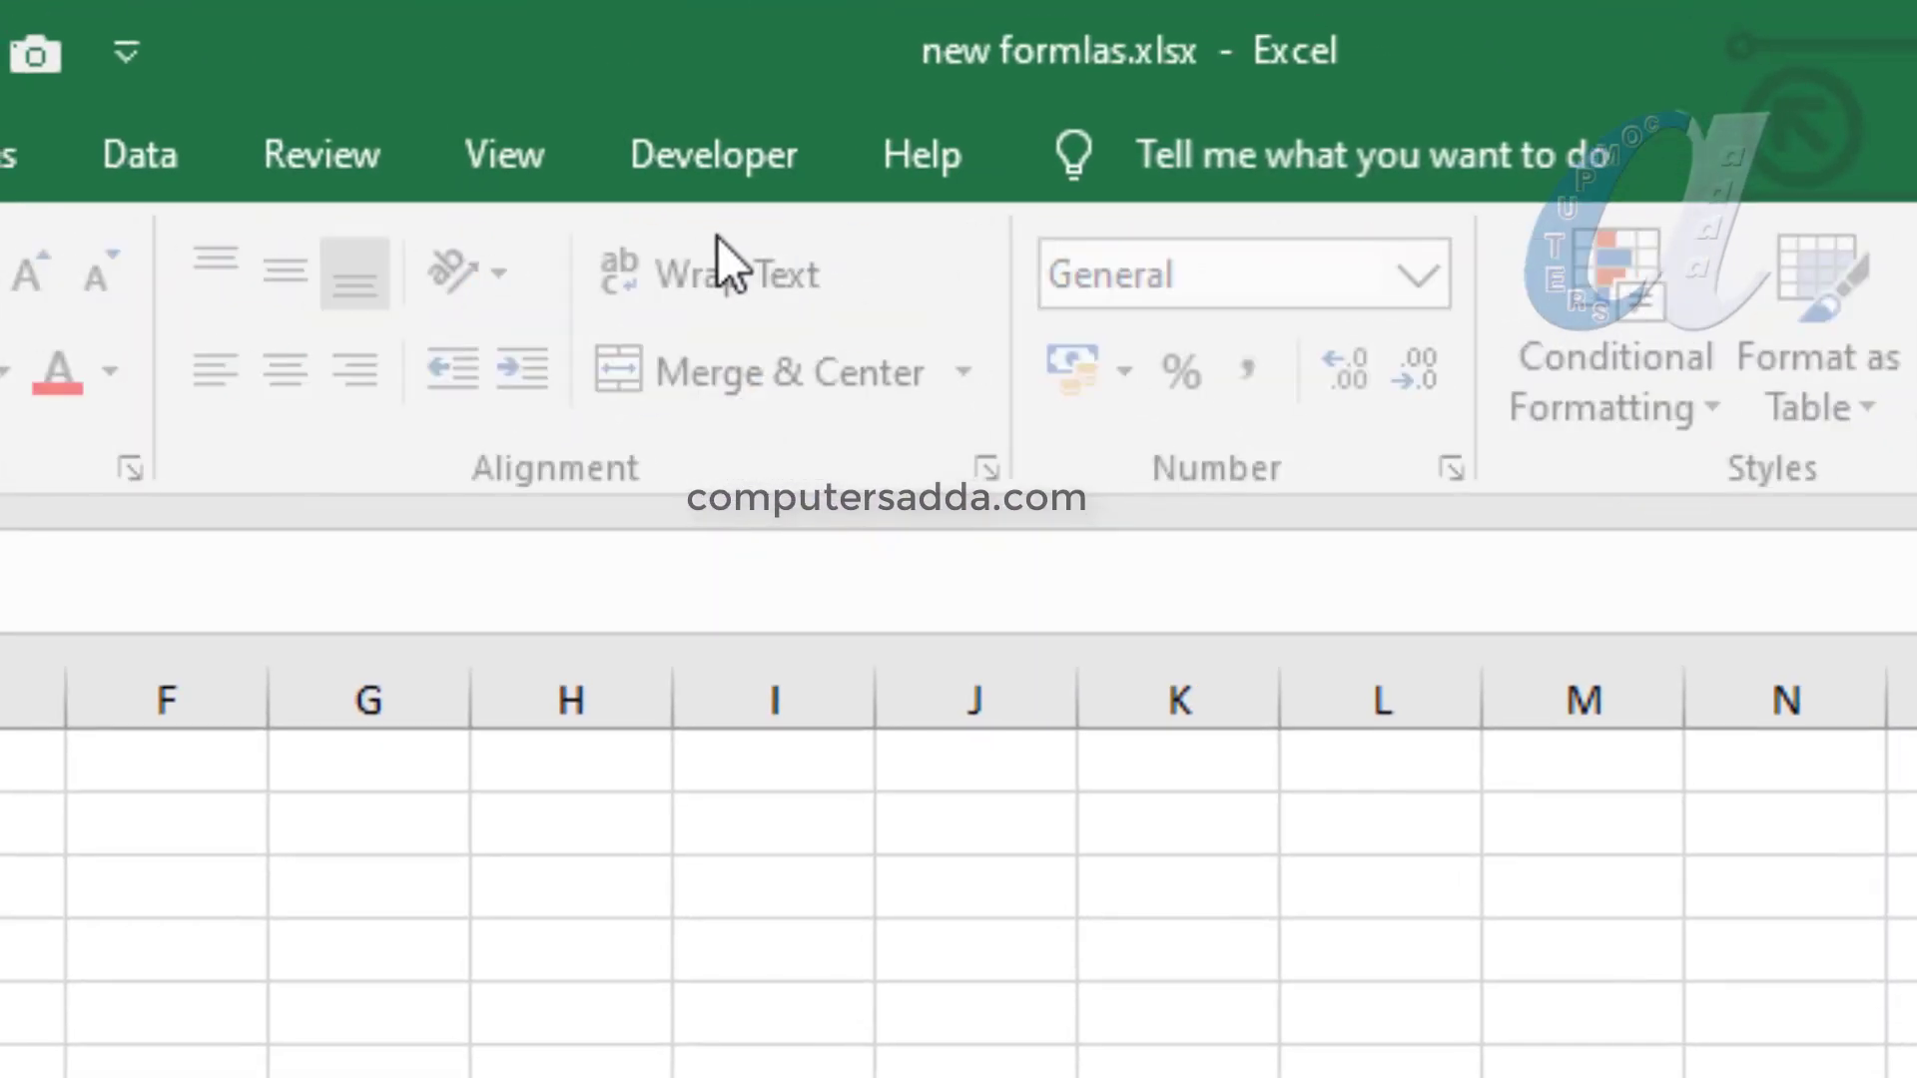
scroll(737, 231, down, 1)
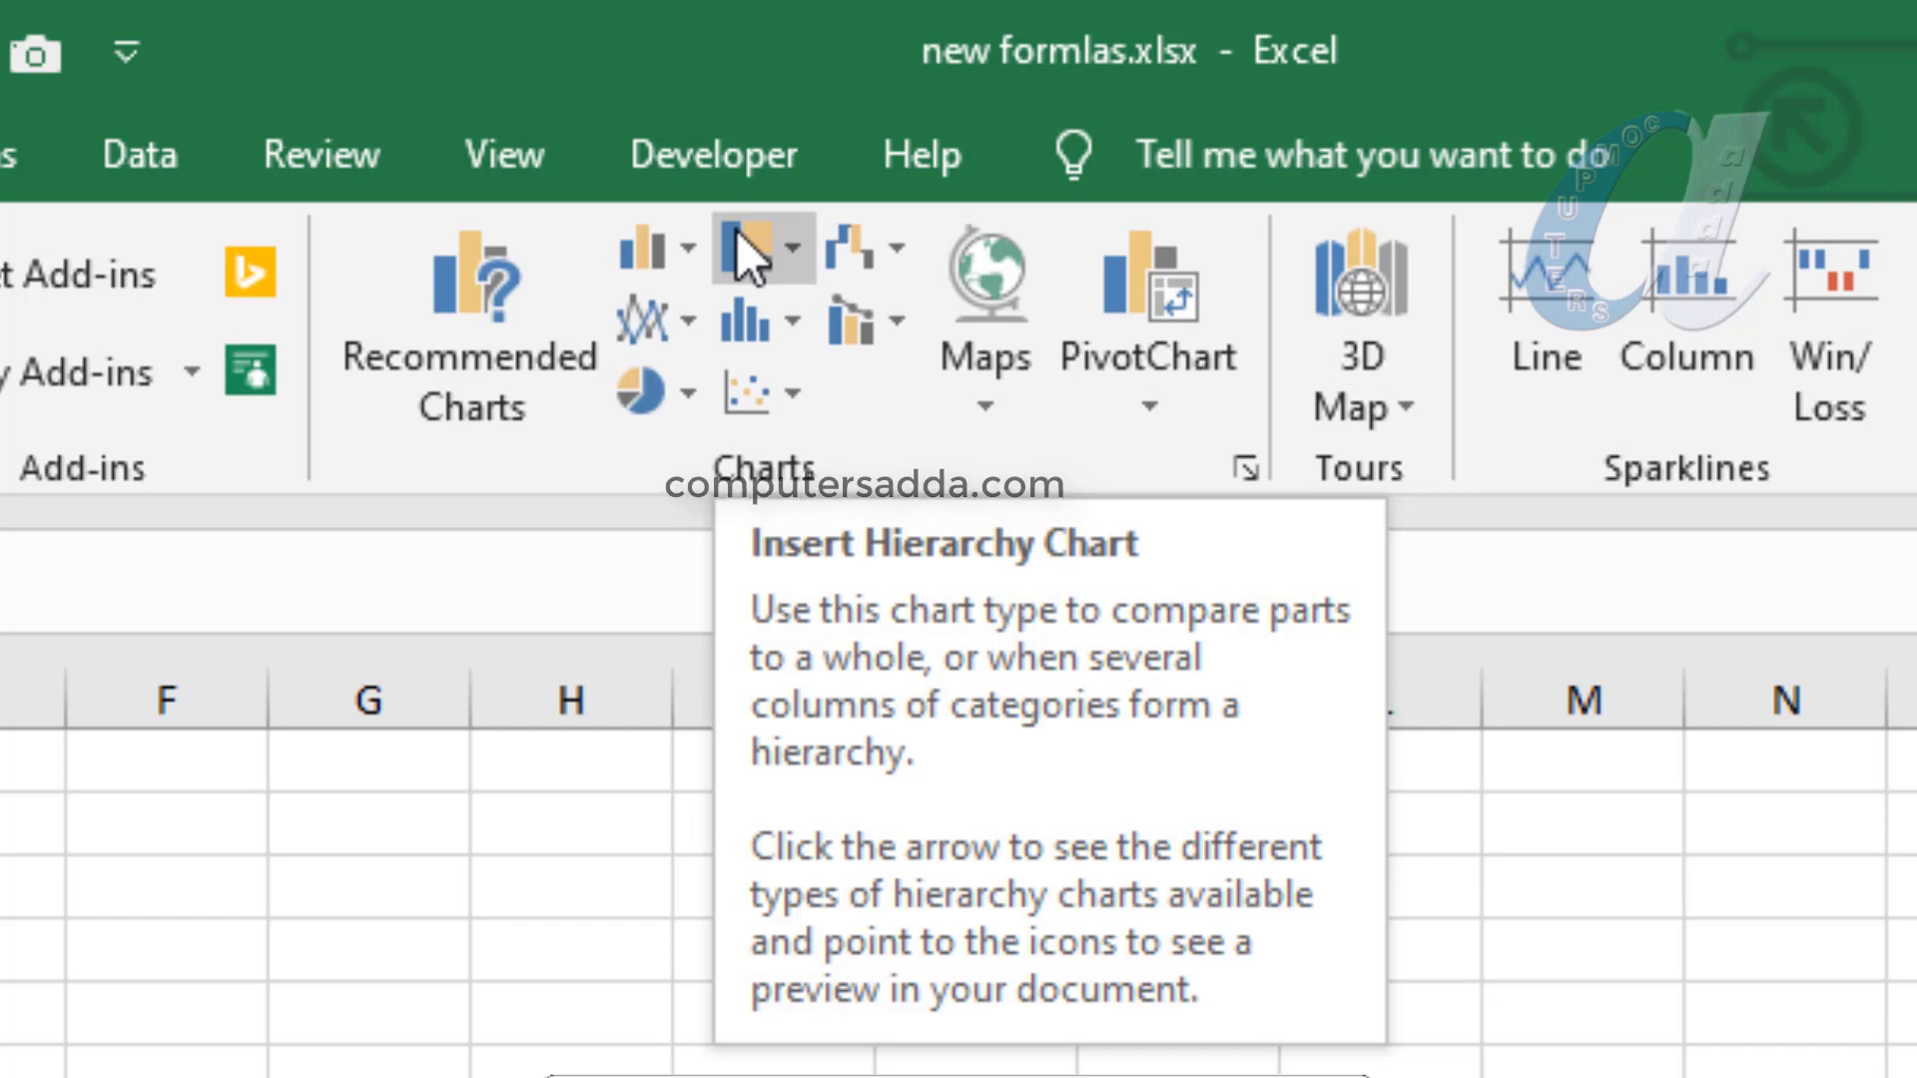
click(747, 155)
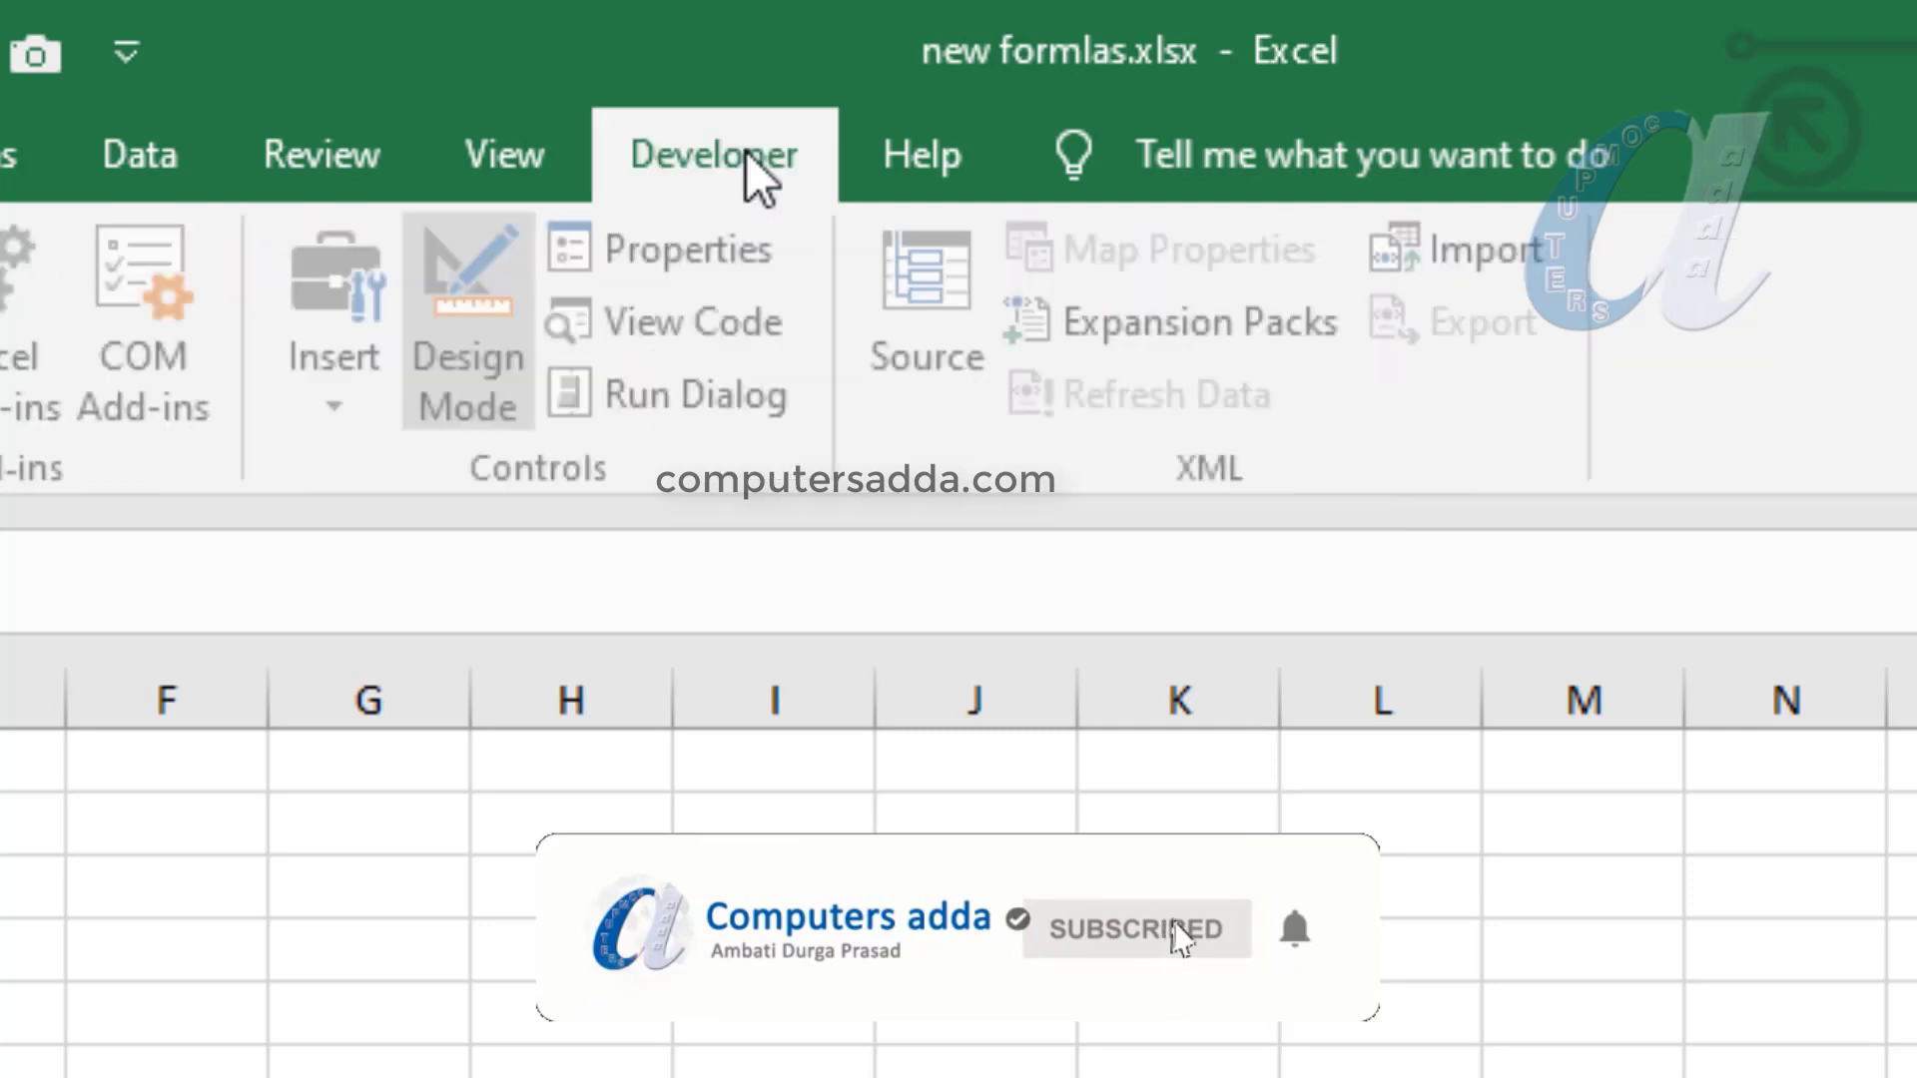
Insert a Windows Media Player ActiveX control about 446 by 245 points on the empty sheet, spanning columns D to M from row 3
click(351, 405)
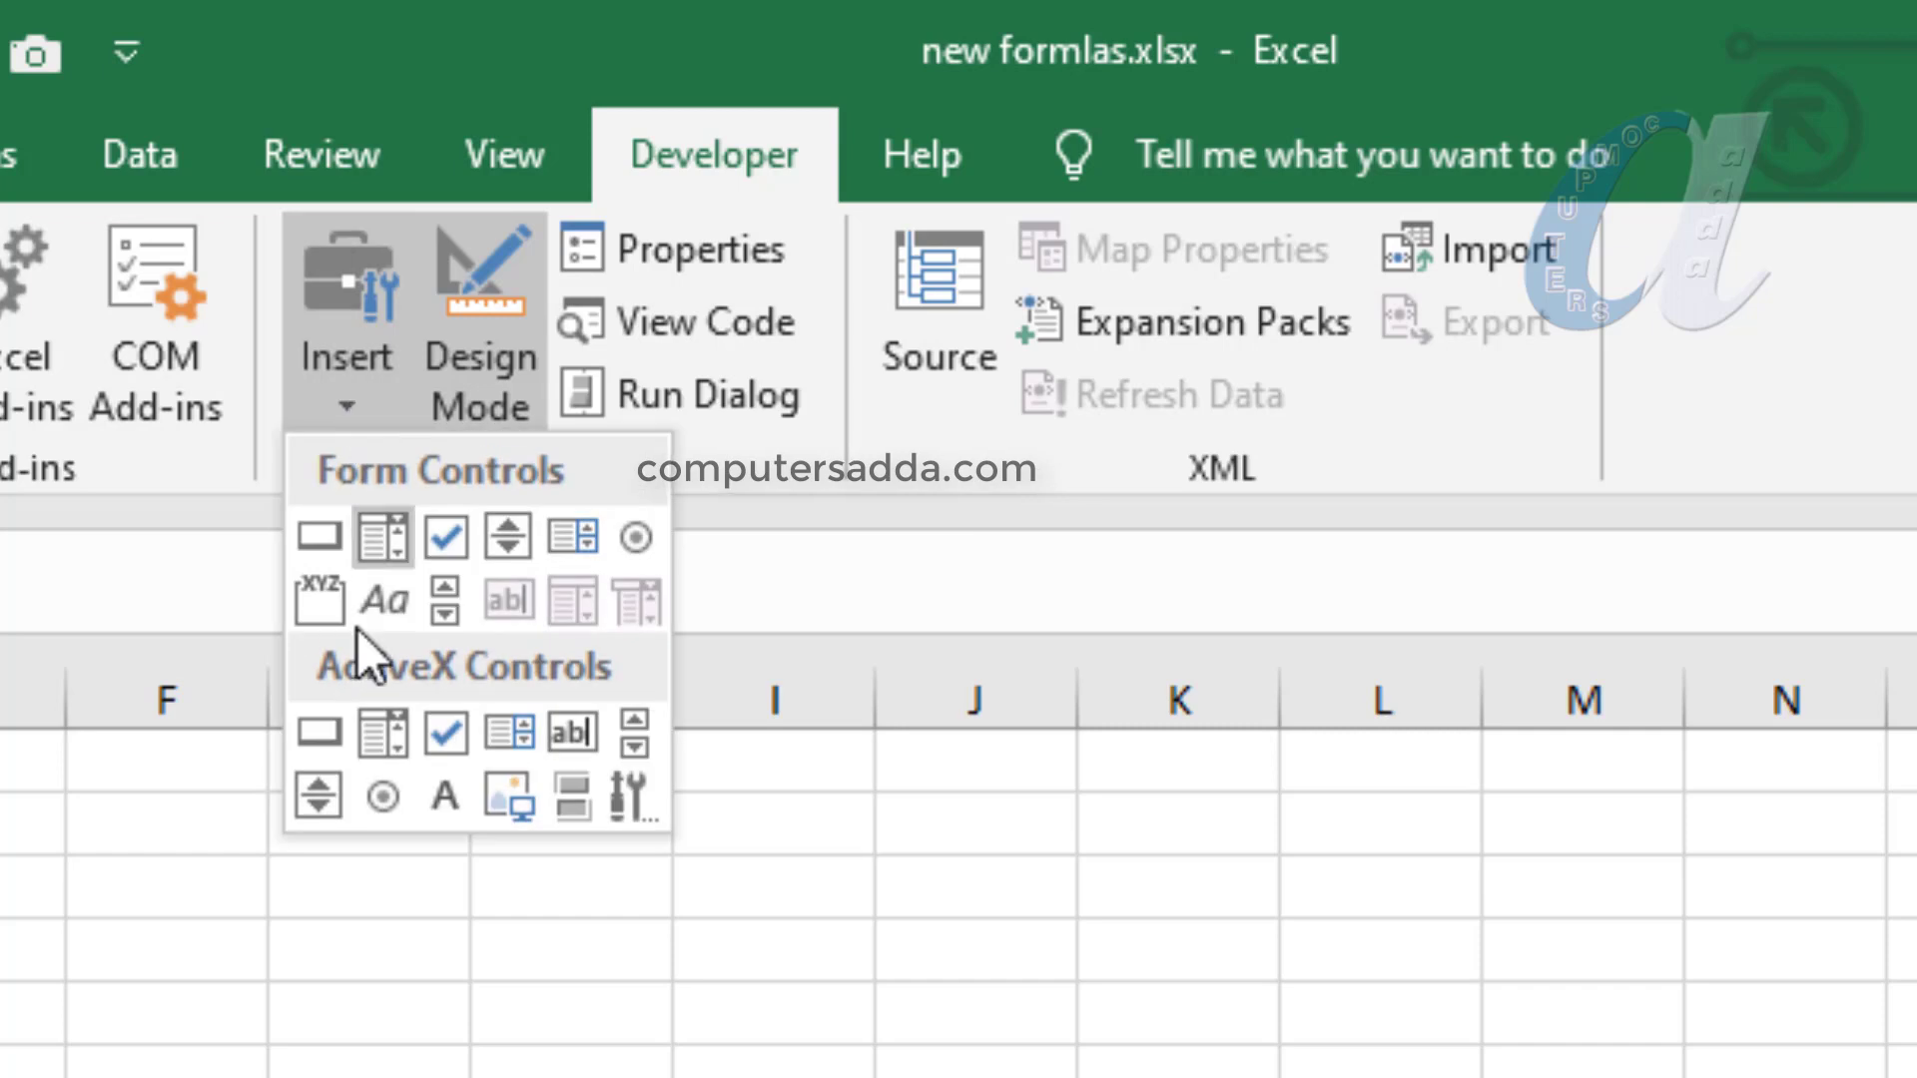
click(627, 801)
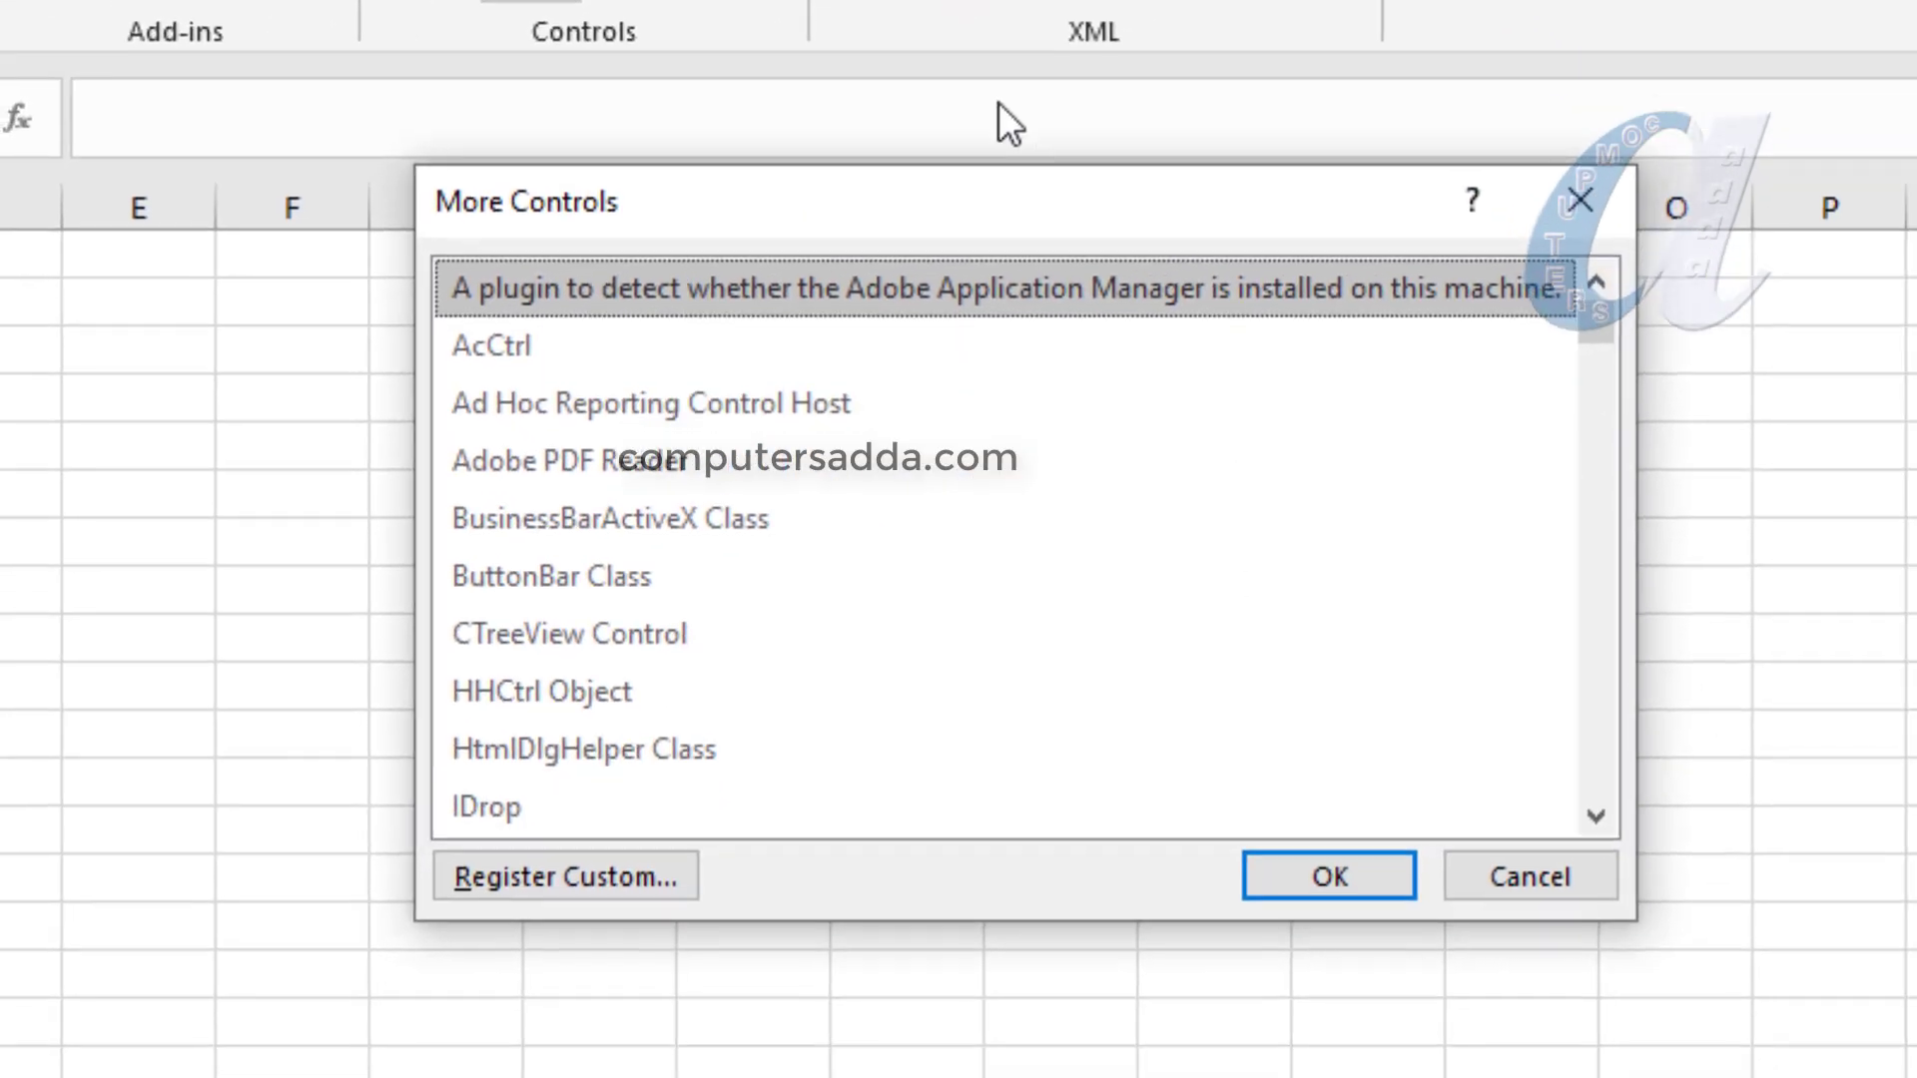
drag(1596, 330, 1597, 811)
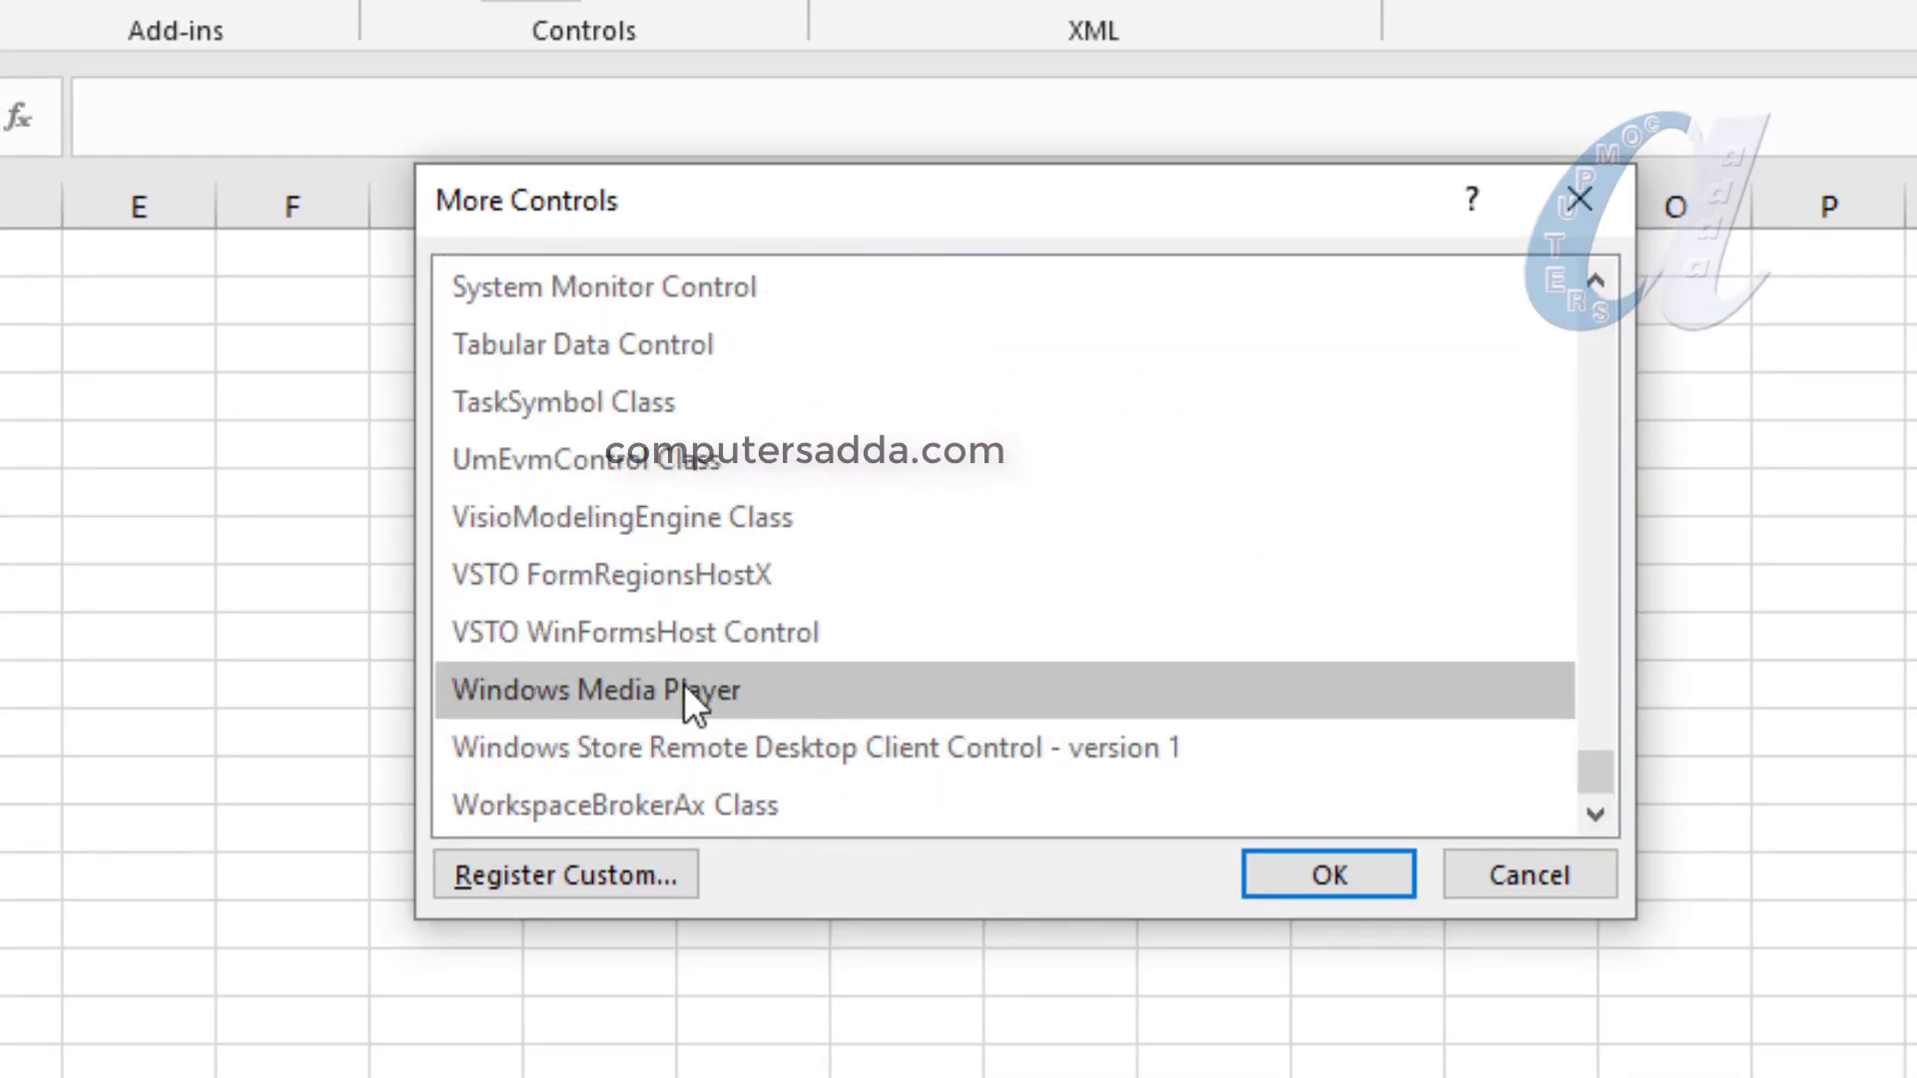
click(573, 689)
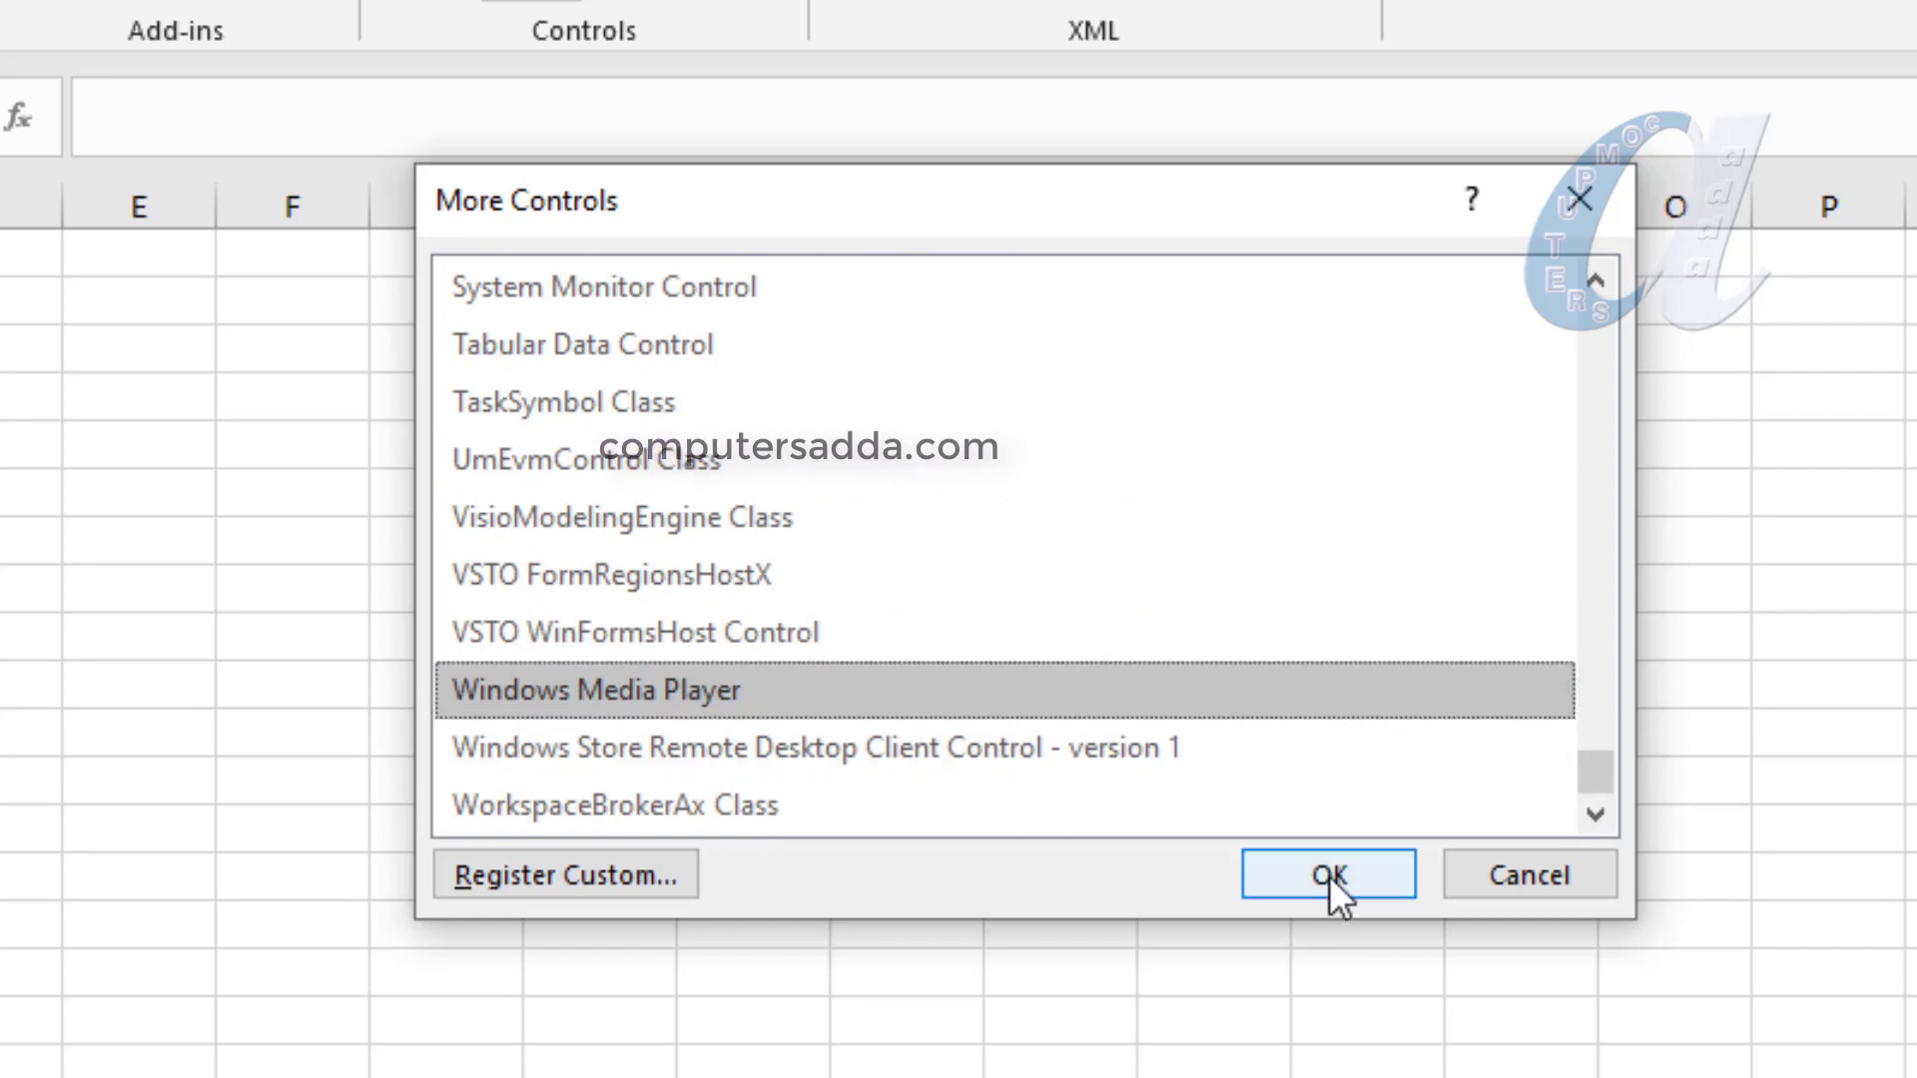
click(1329, 877)
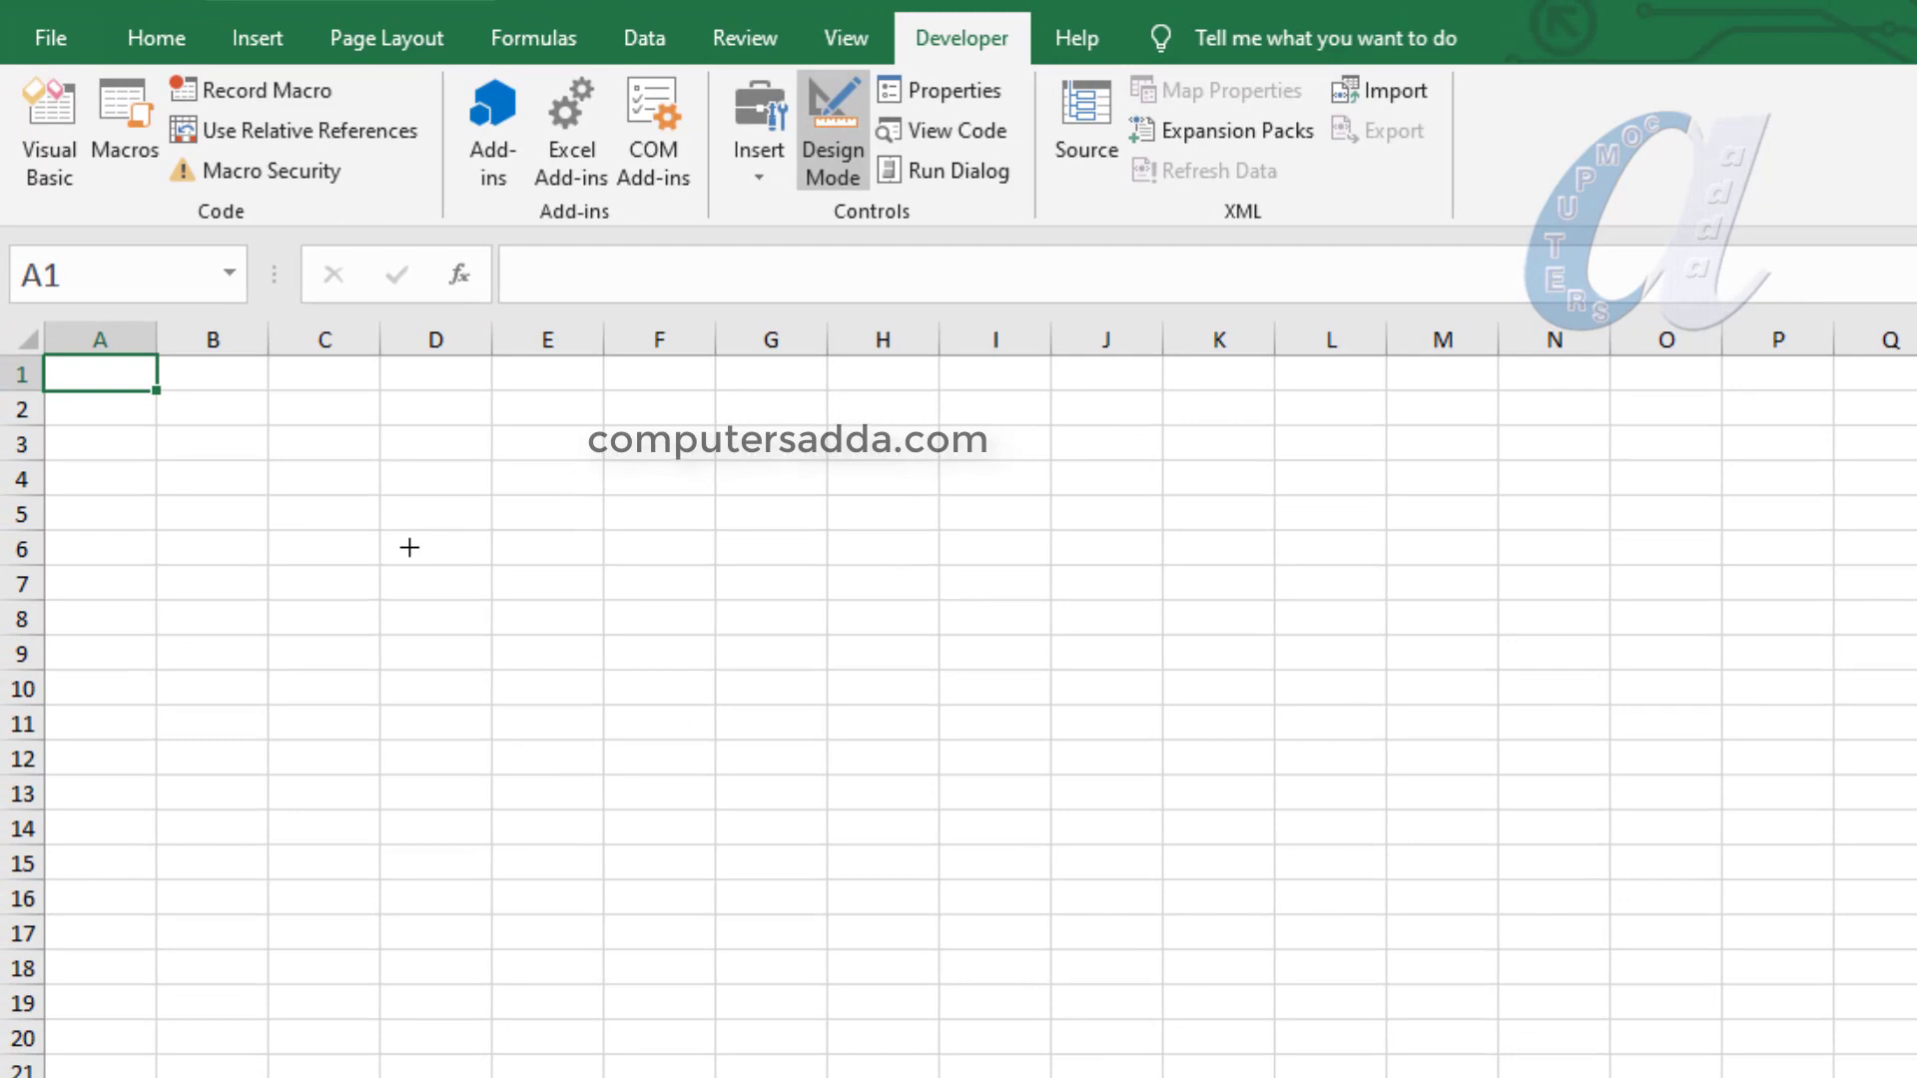
mouse_move(457, 452)
mouse_down()
mouse_move(1250, 903)
mouse_move(1618, 1031)
mouse_move(1494, 1015)
mouse_up()
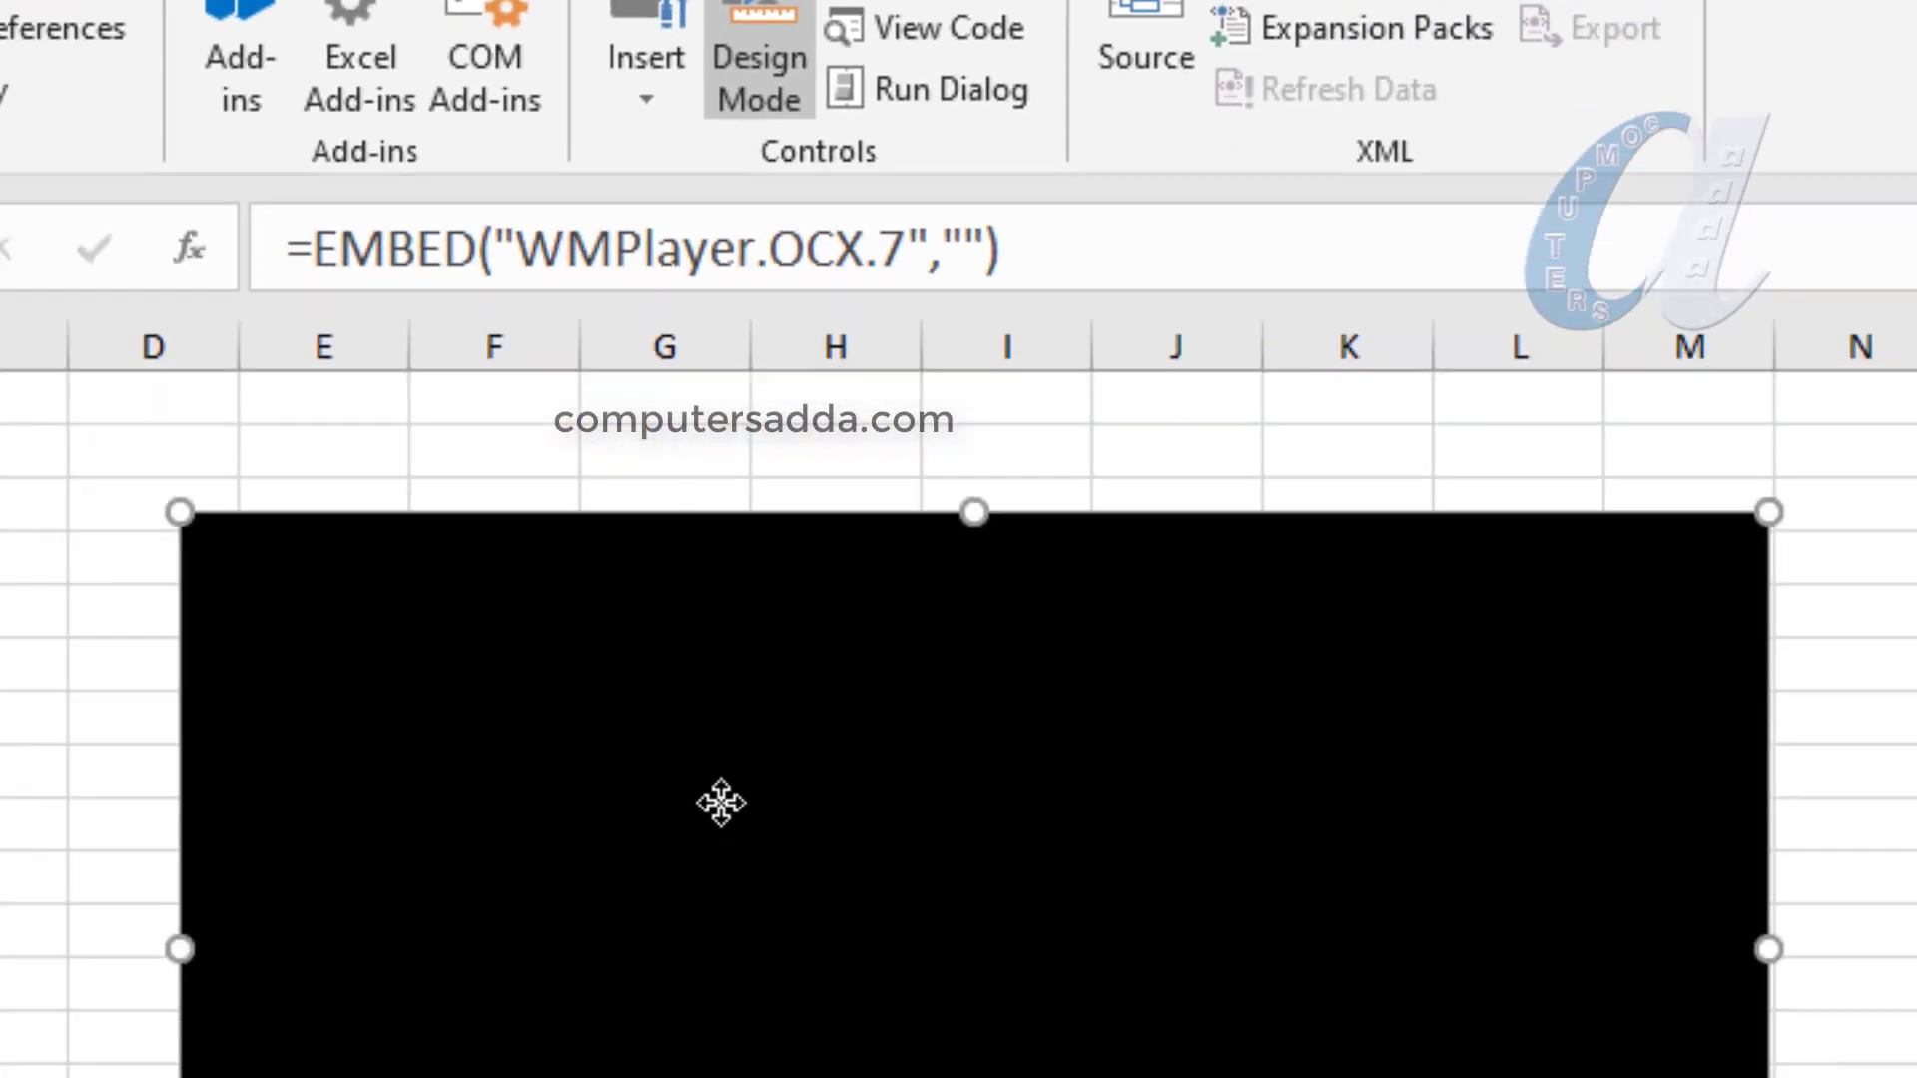
Set the media player's source in its custom properties to 2.excel tricks 2.mp4 from the excel tricks videos folder on the Desktop
right_click(770, 519)
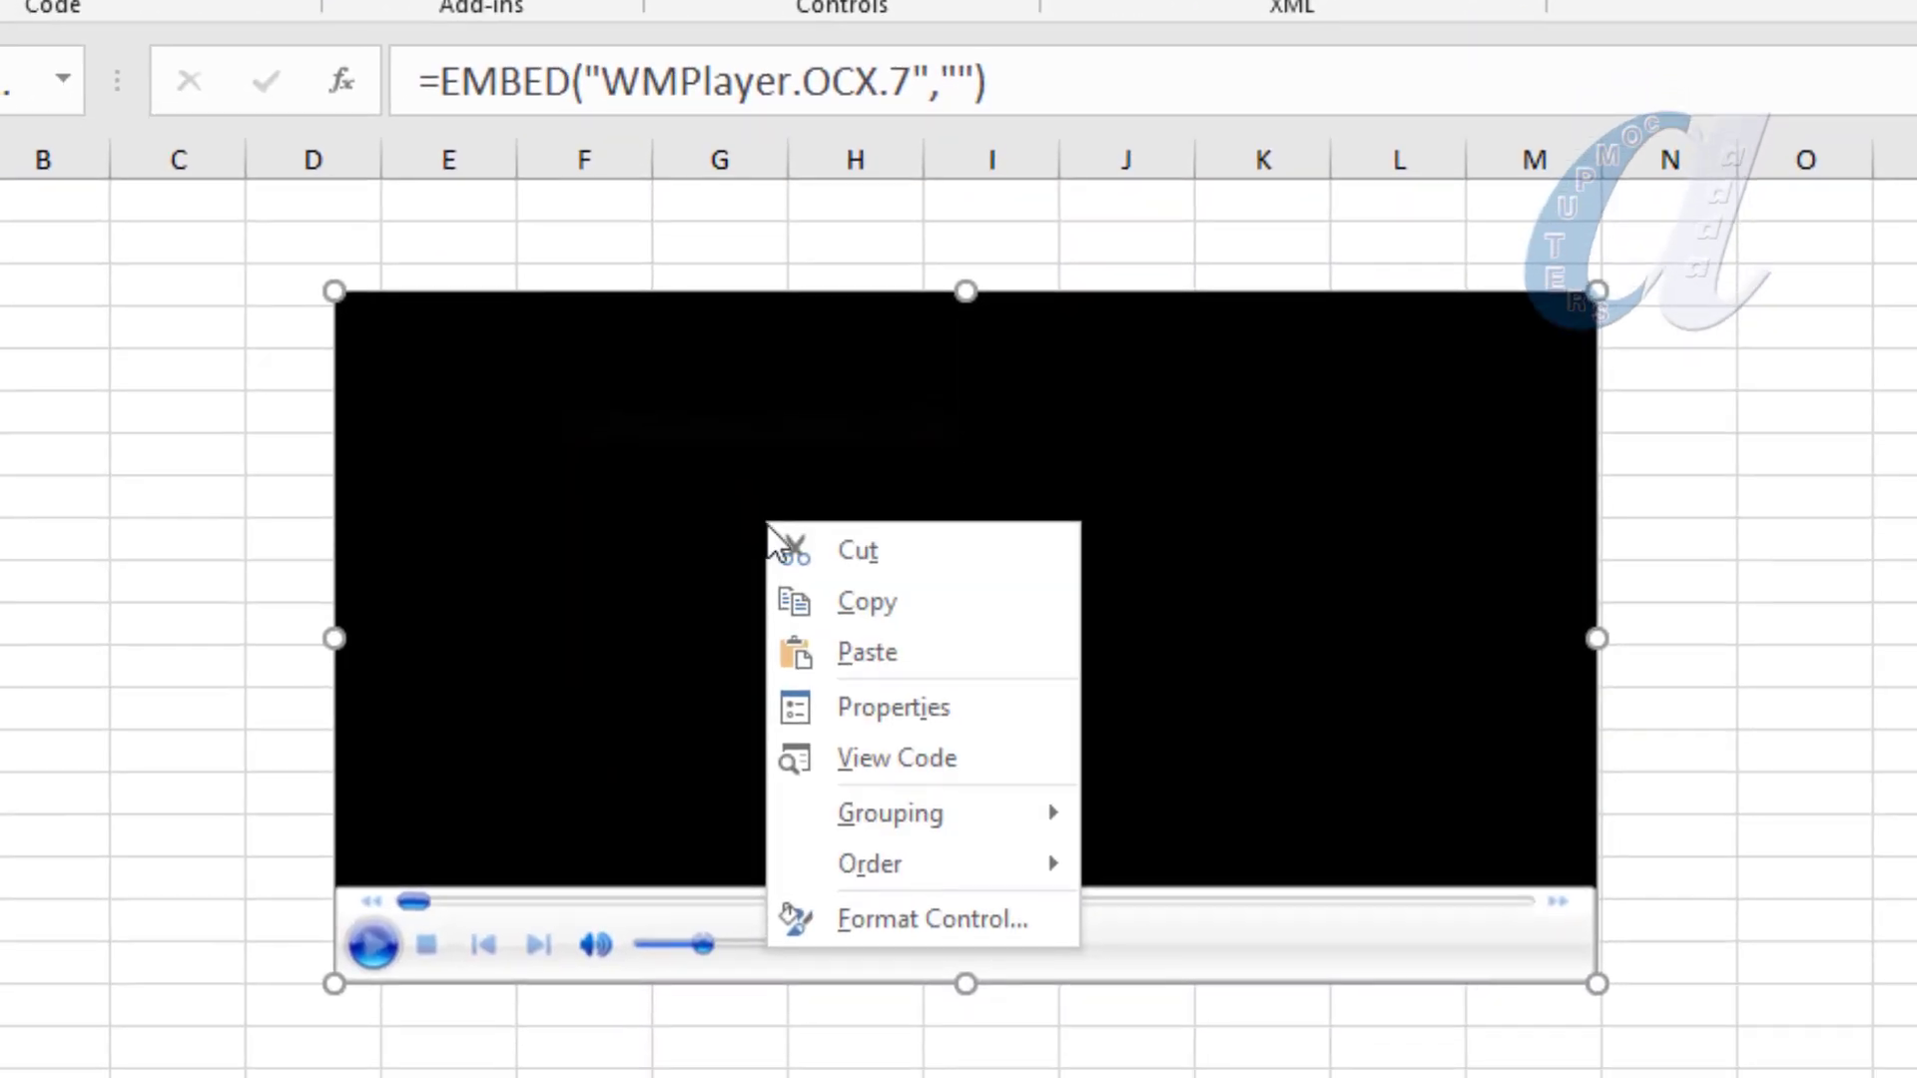
click(829, 709)
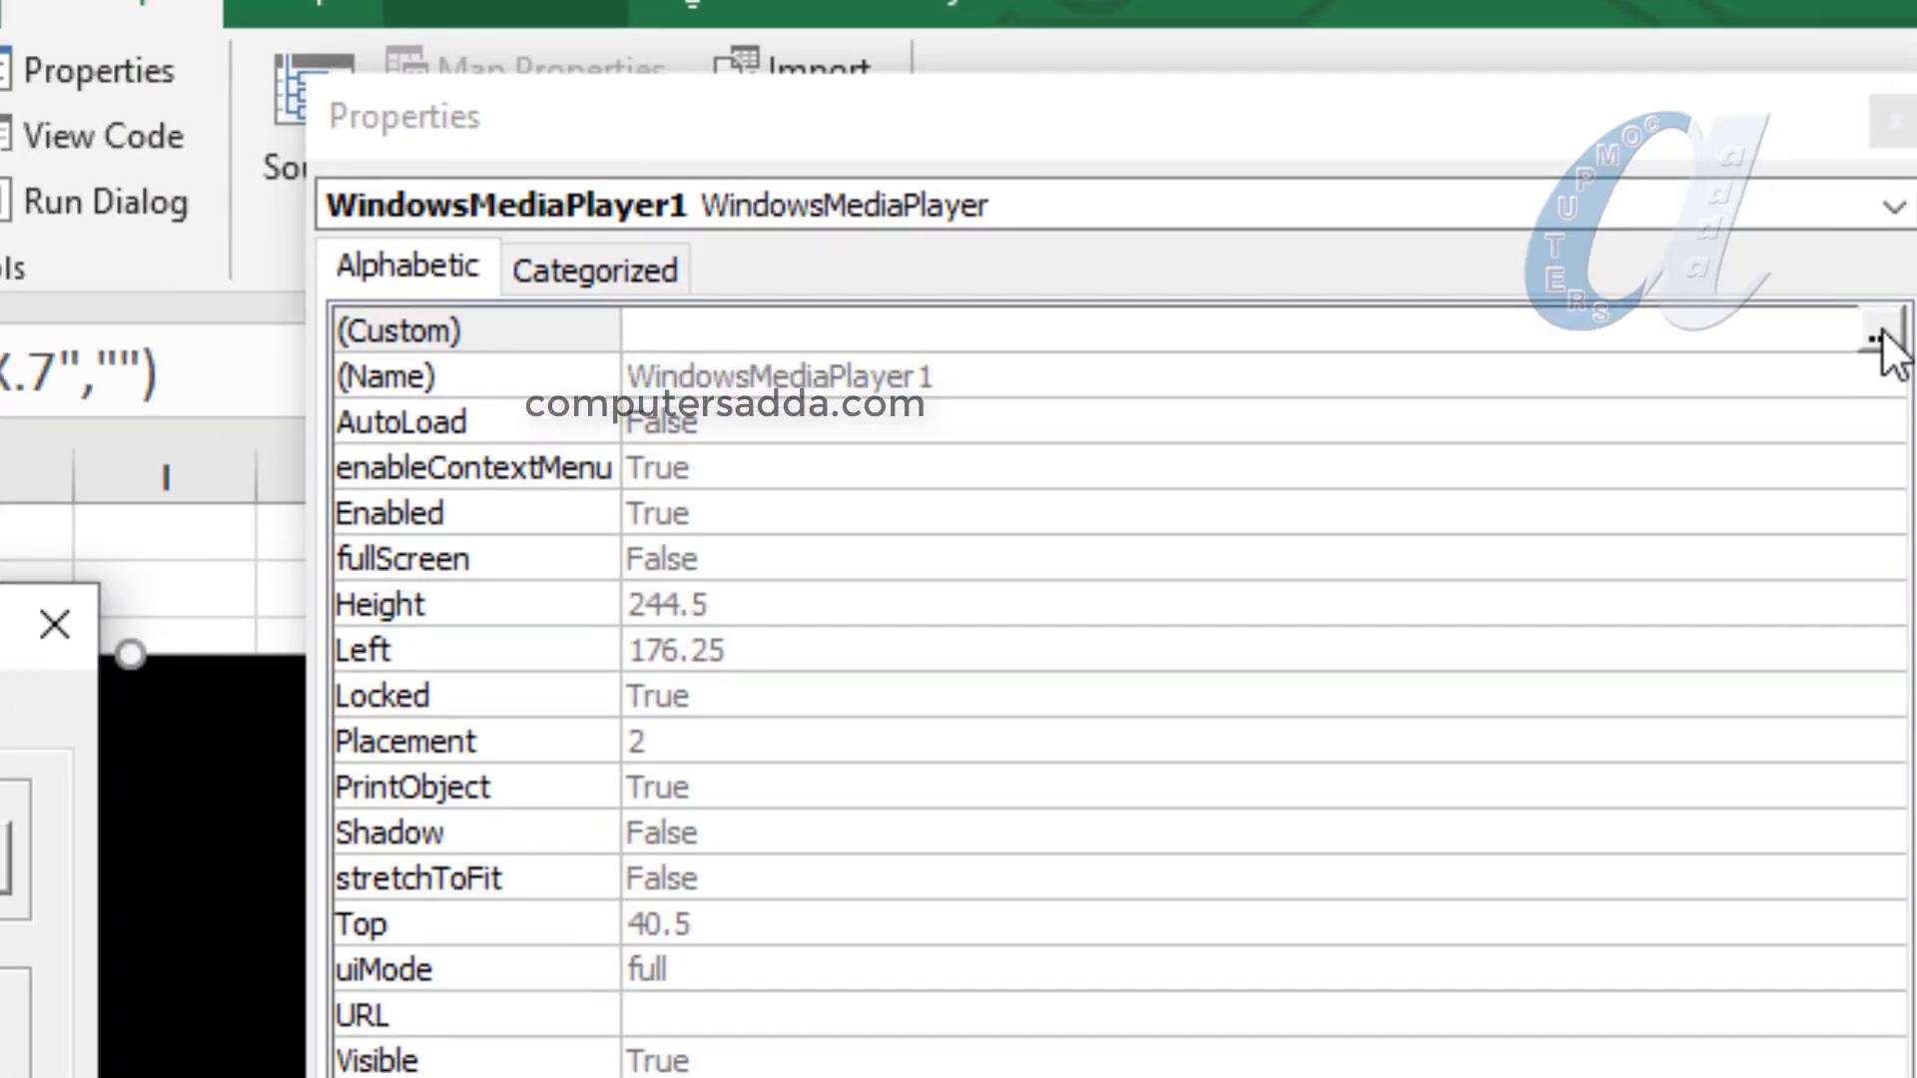
click(1754, 366)
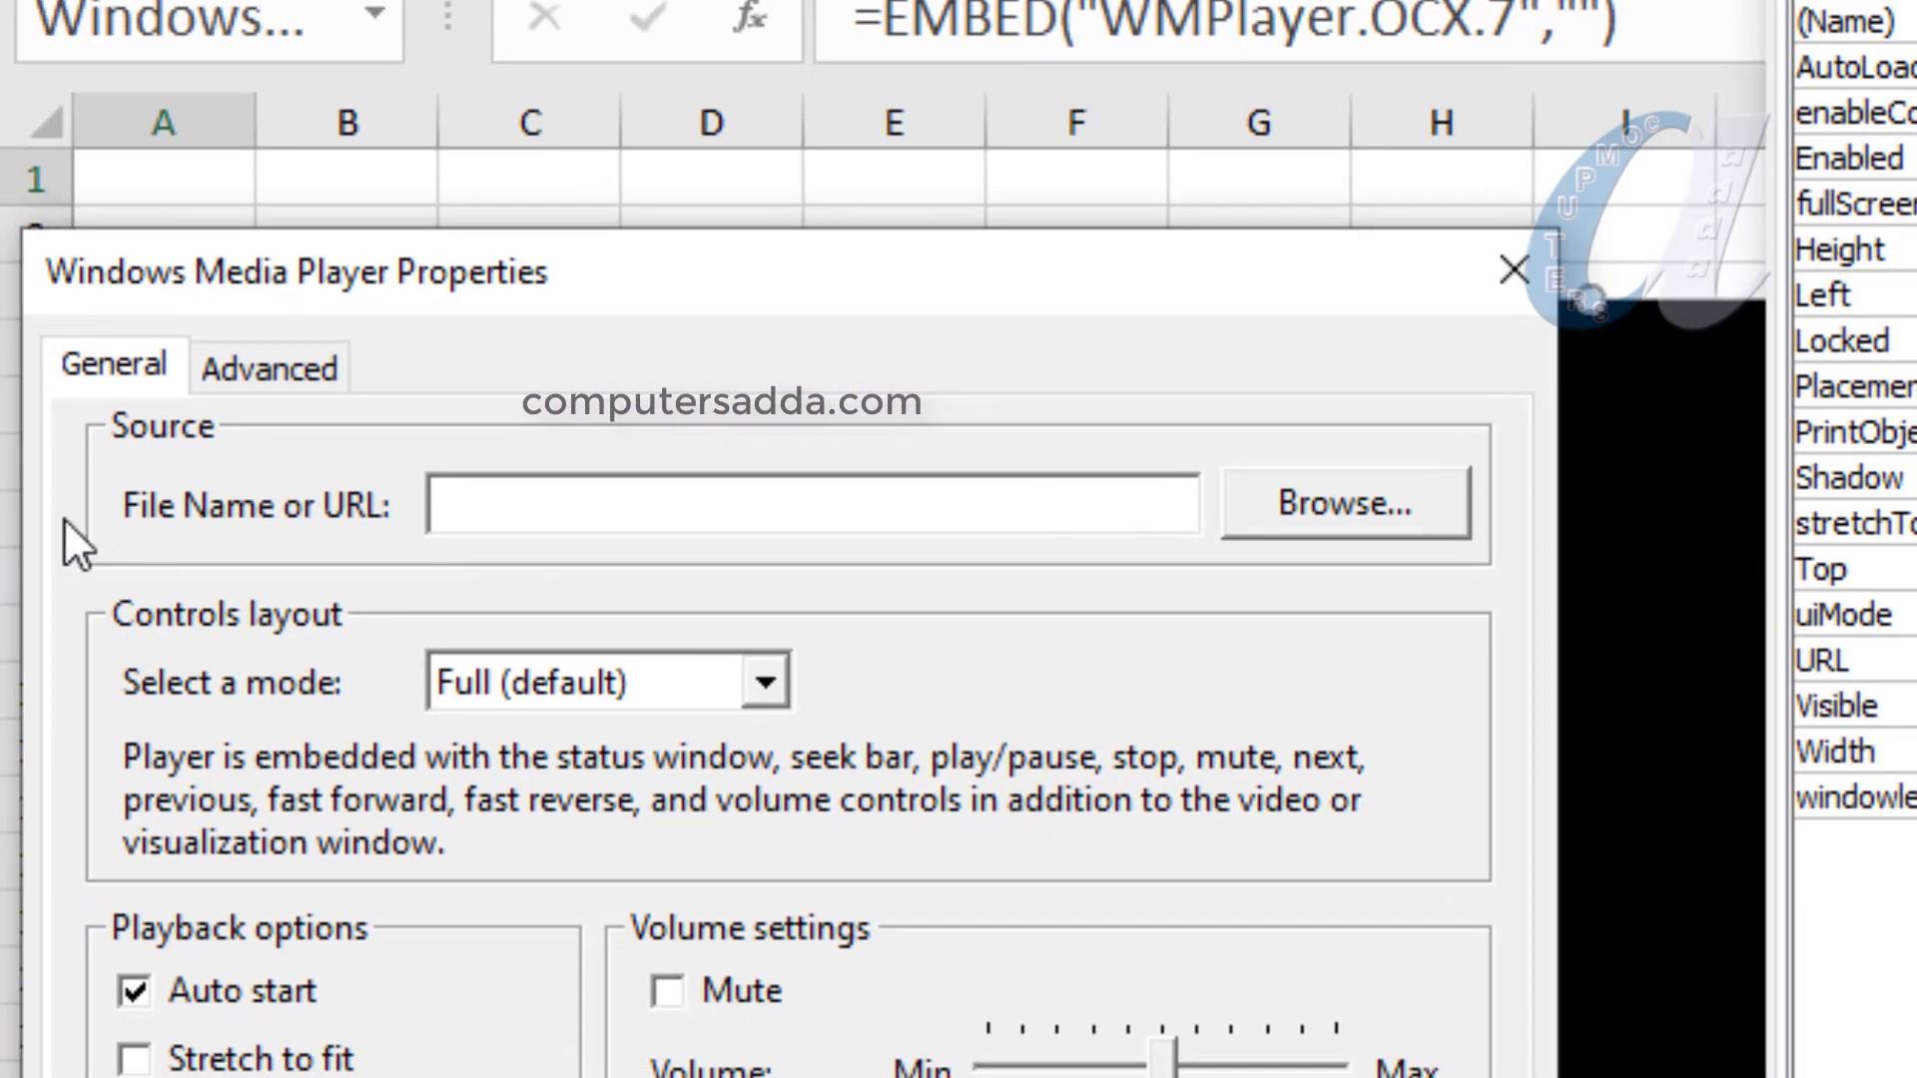
click(430, 509)
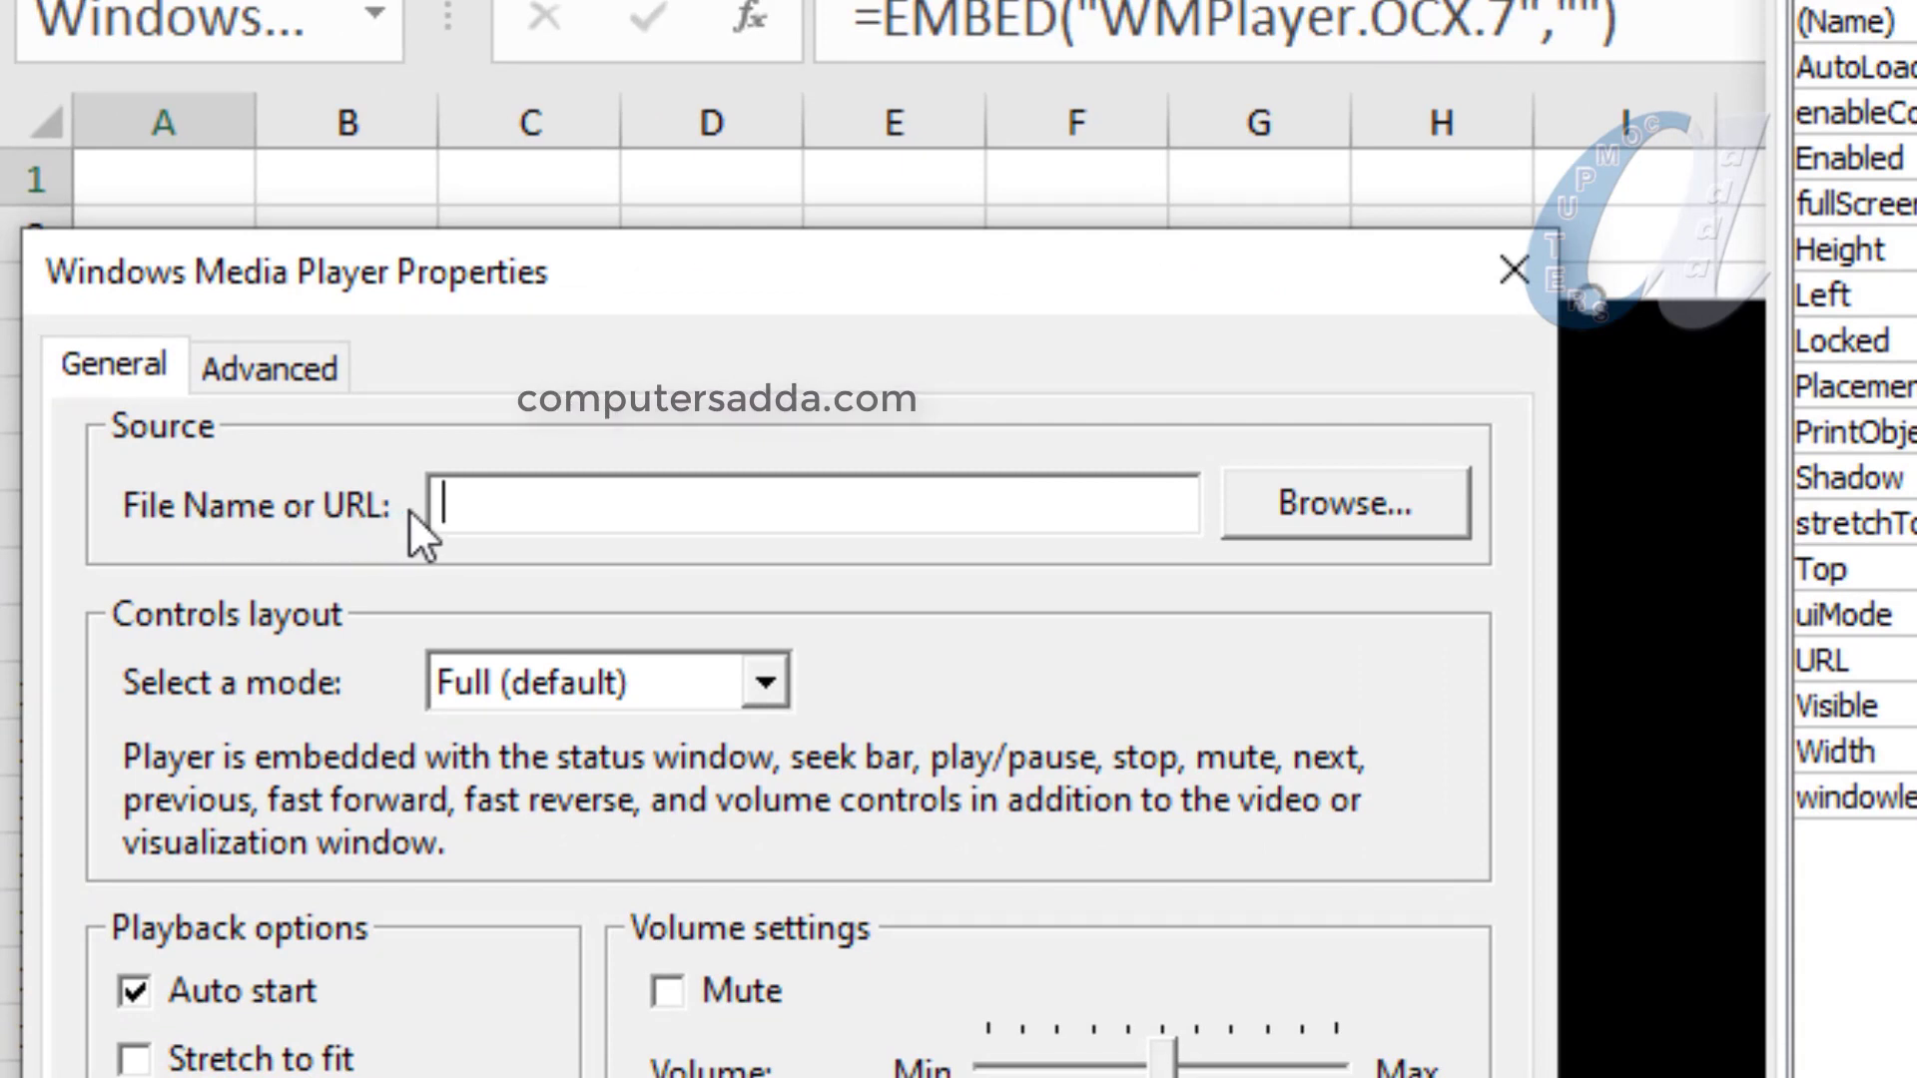
click(1328, 504)
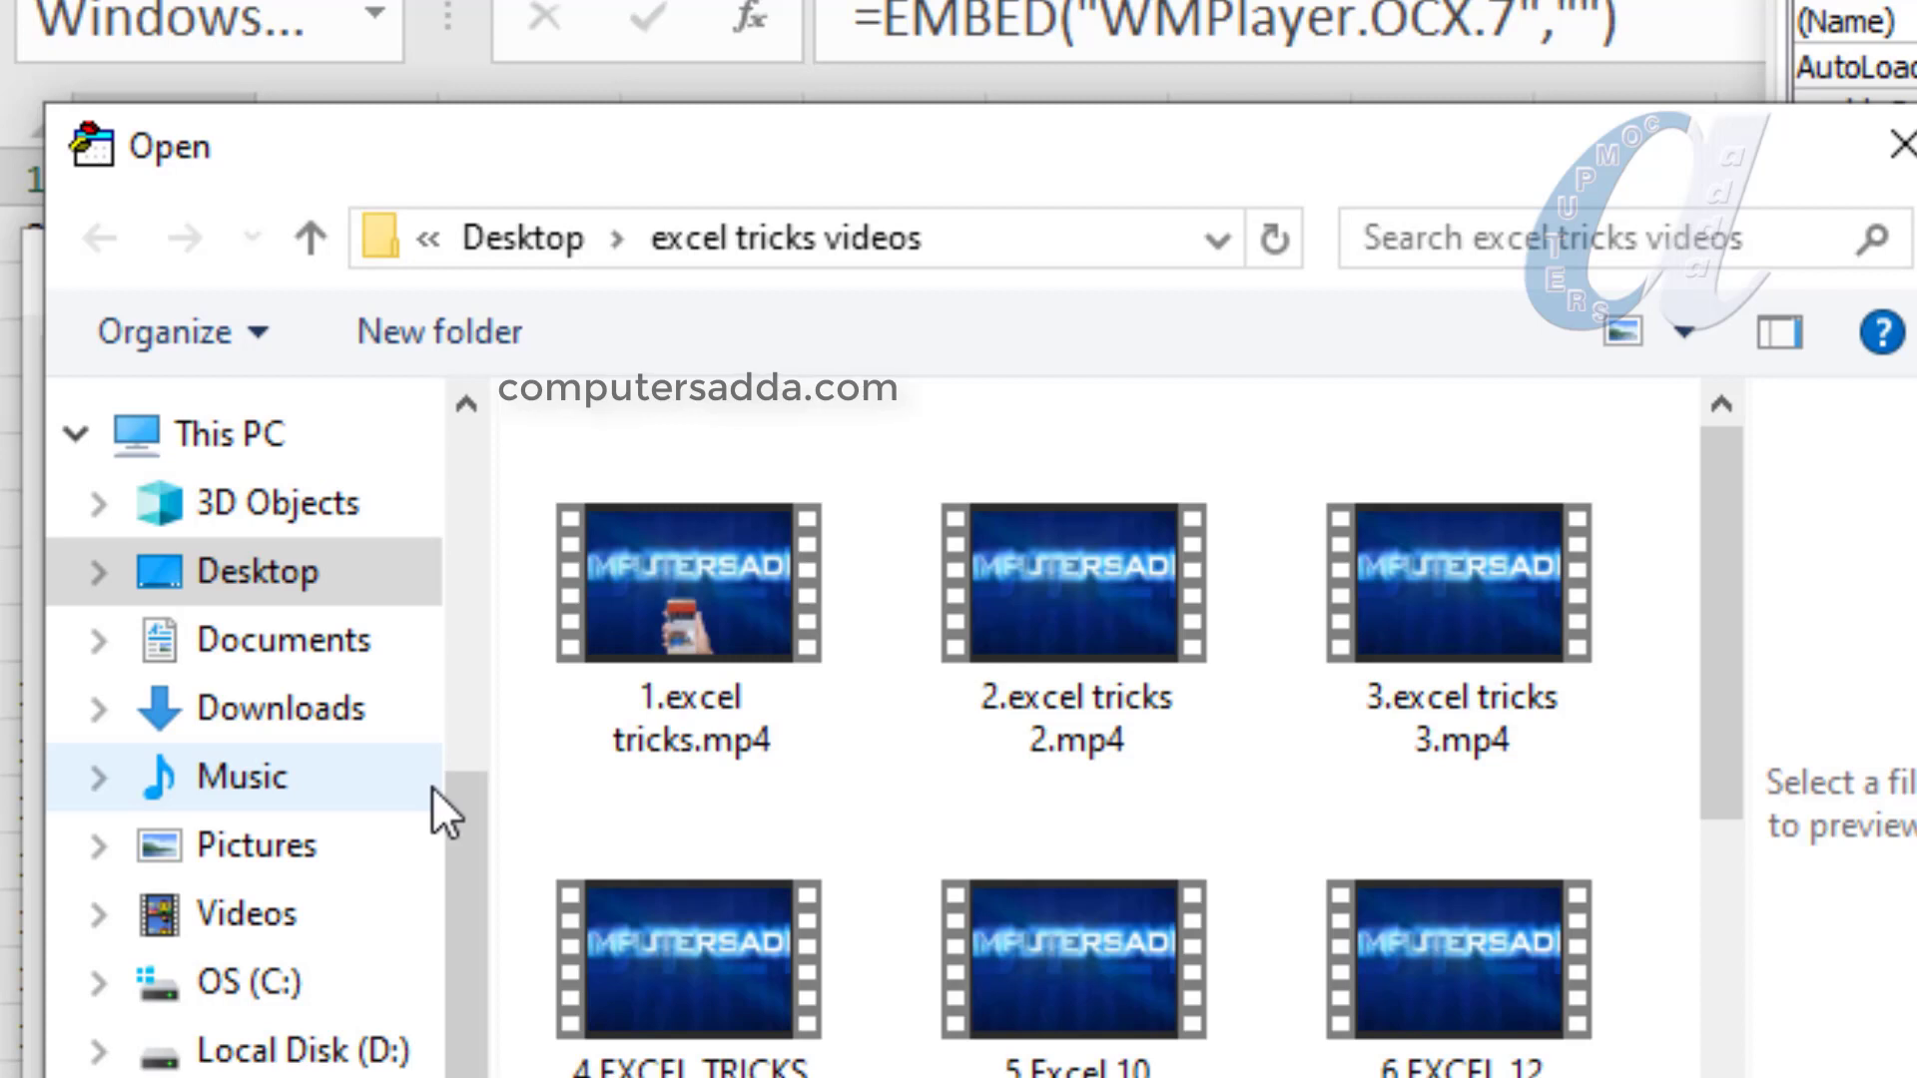
click(1058, 597)
double_click(1059, 597)
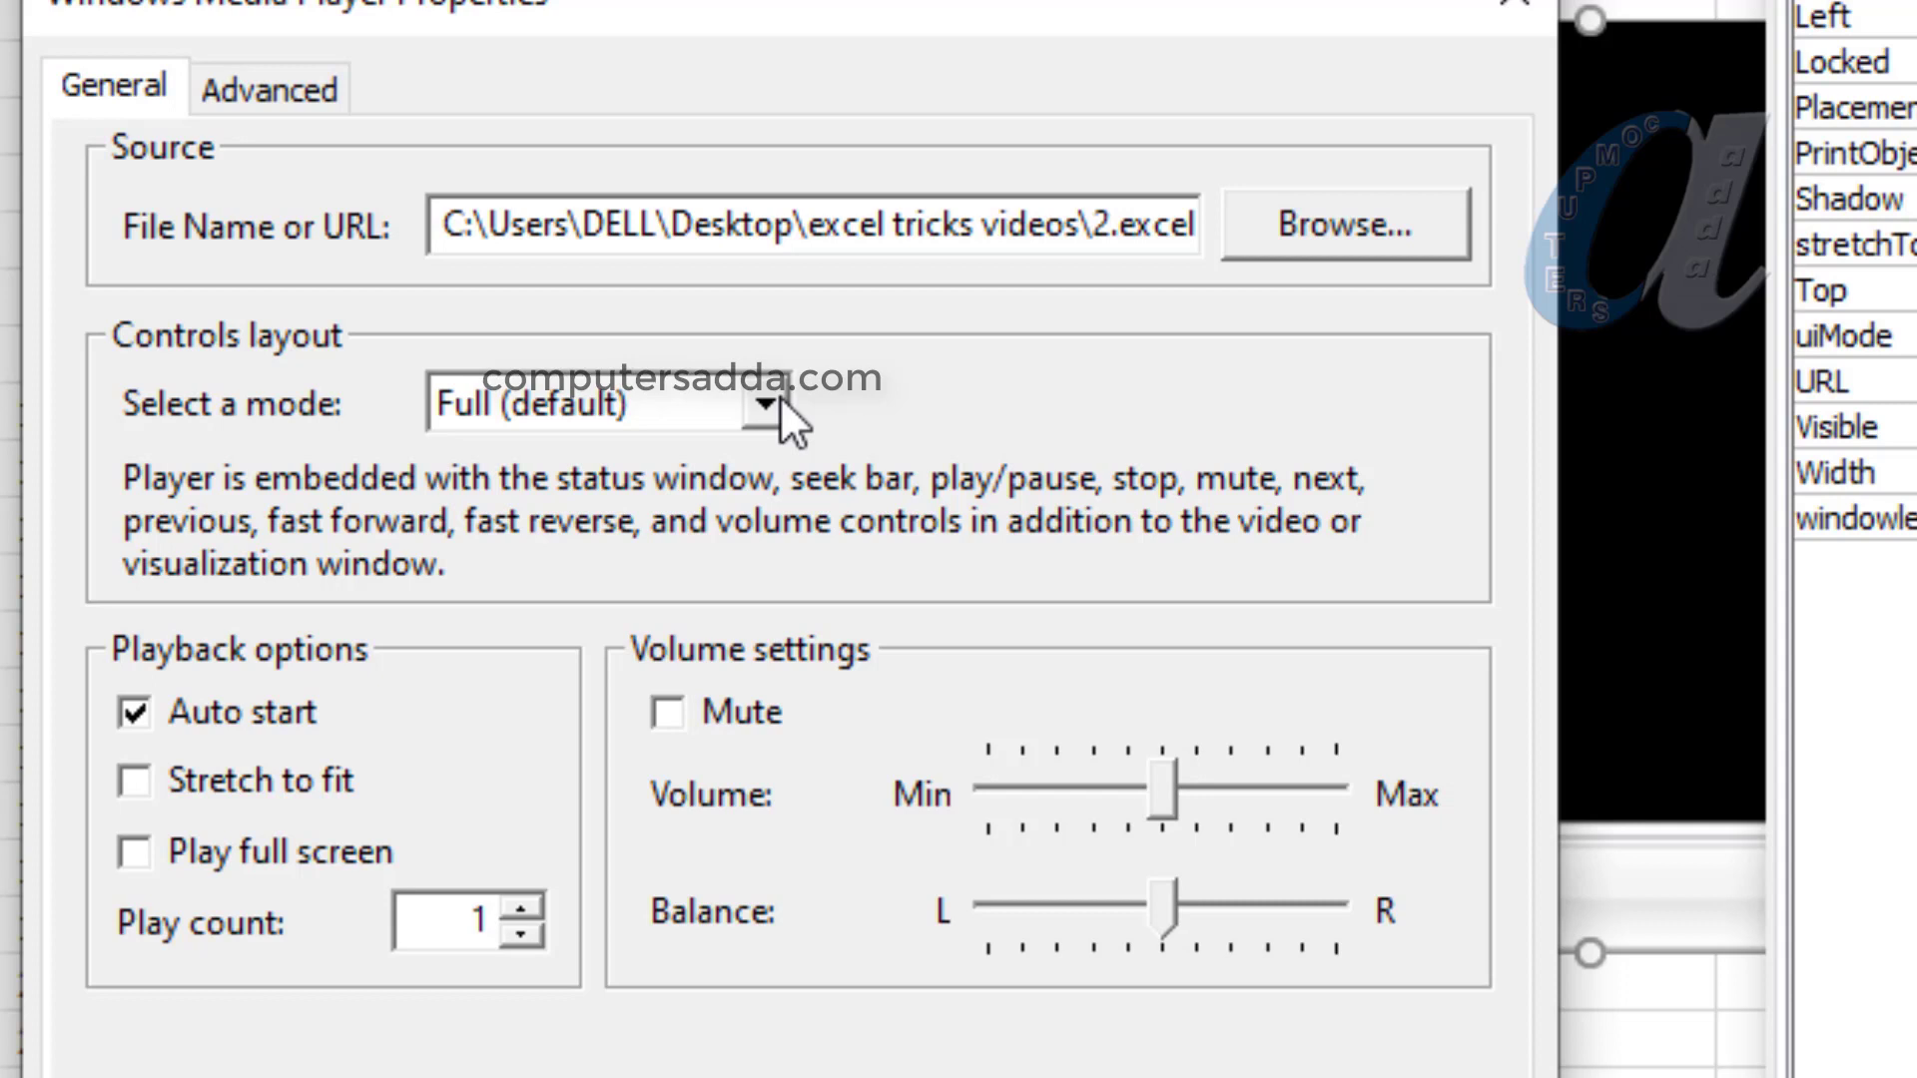
Set the player's controls layout to Mini, apply the change, and close its property windows
click(771, 398)
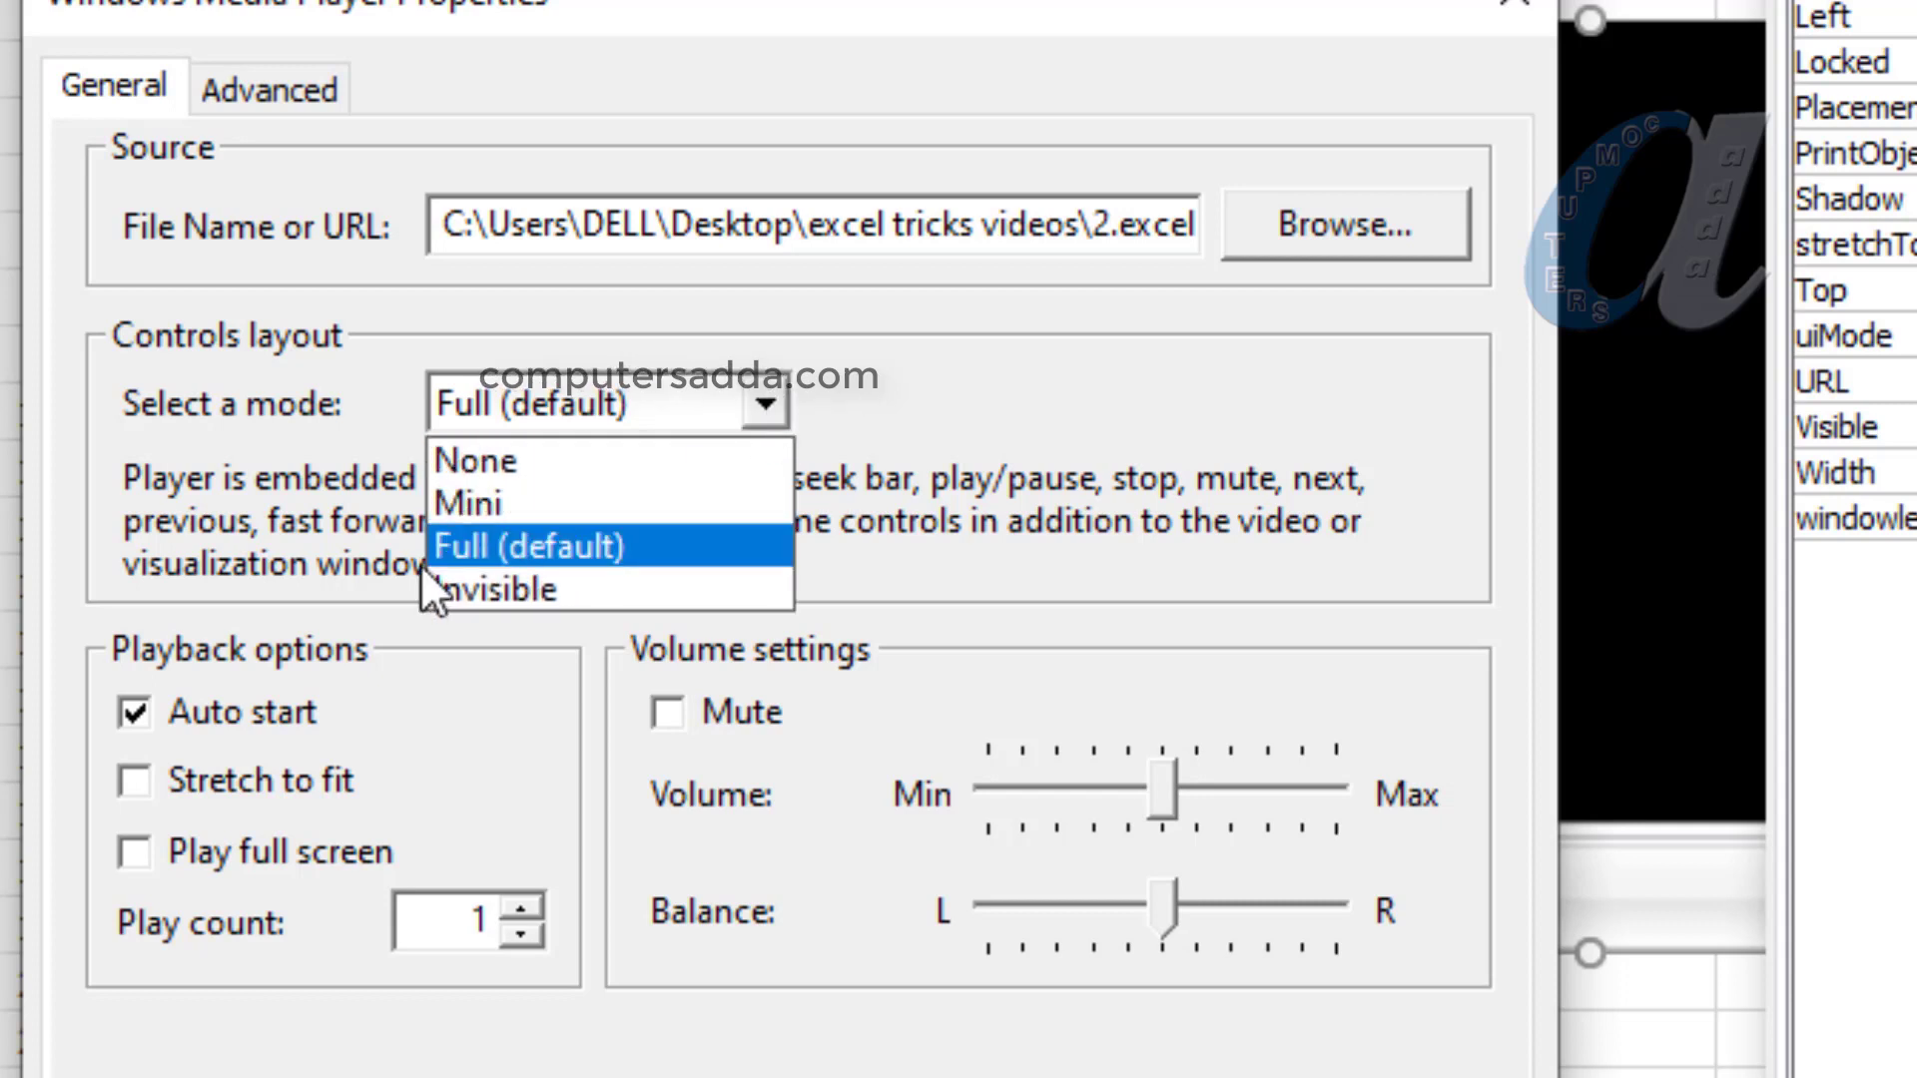
click(484, 499)
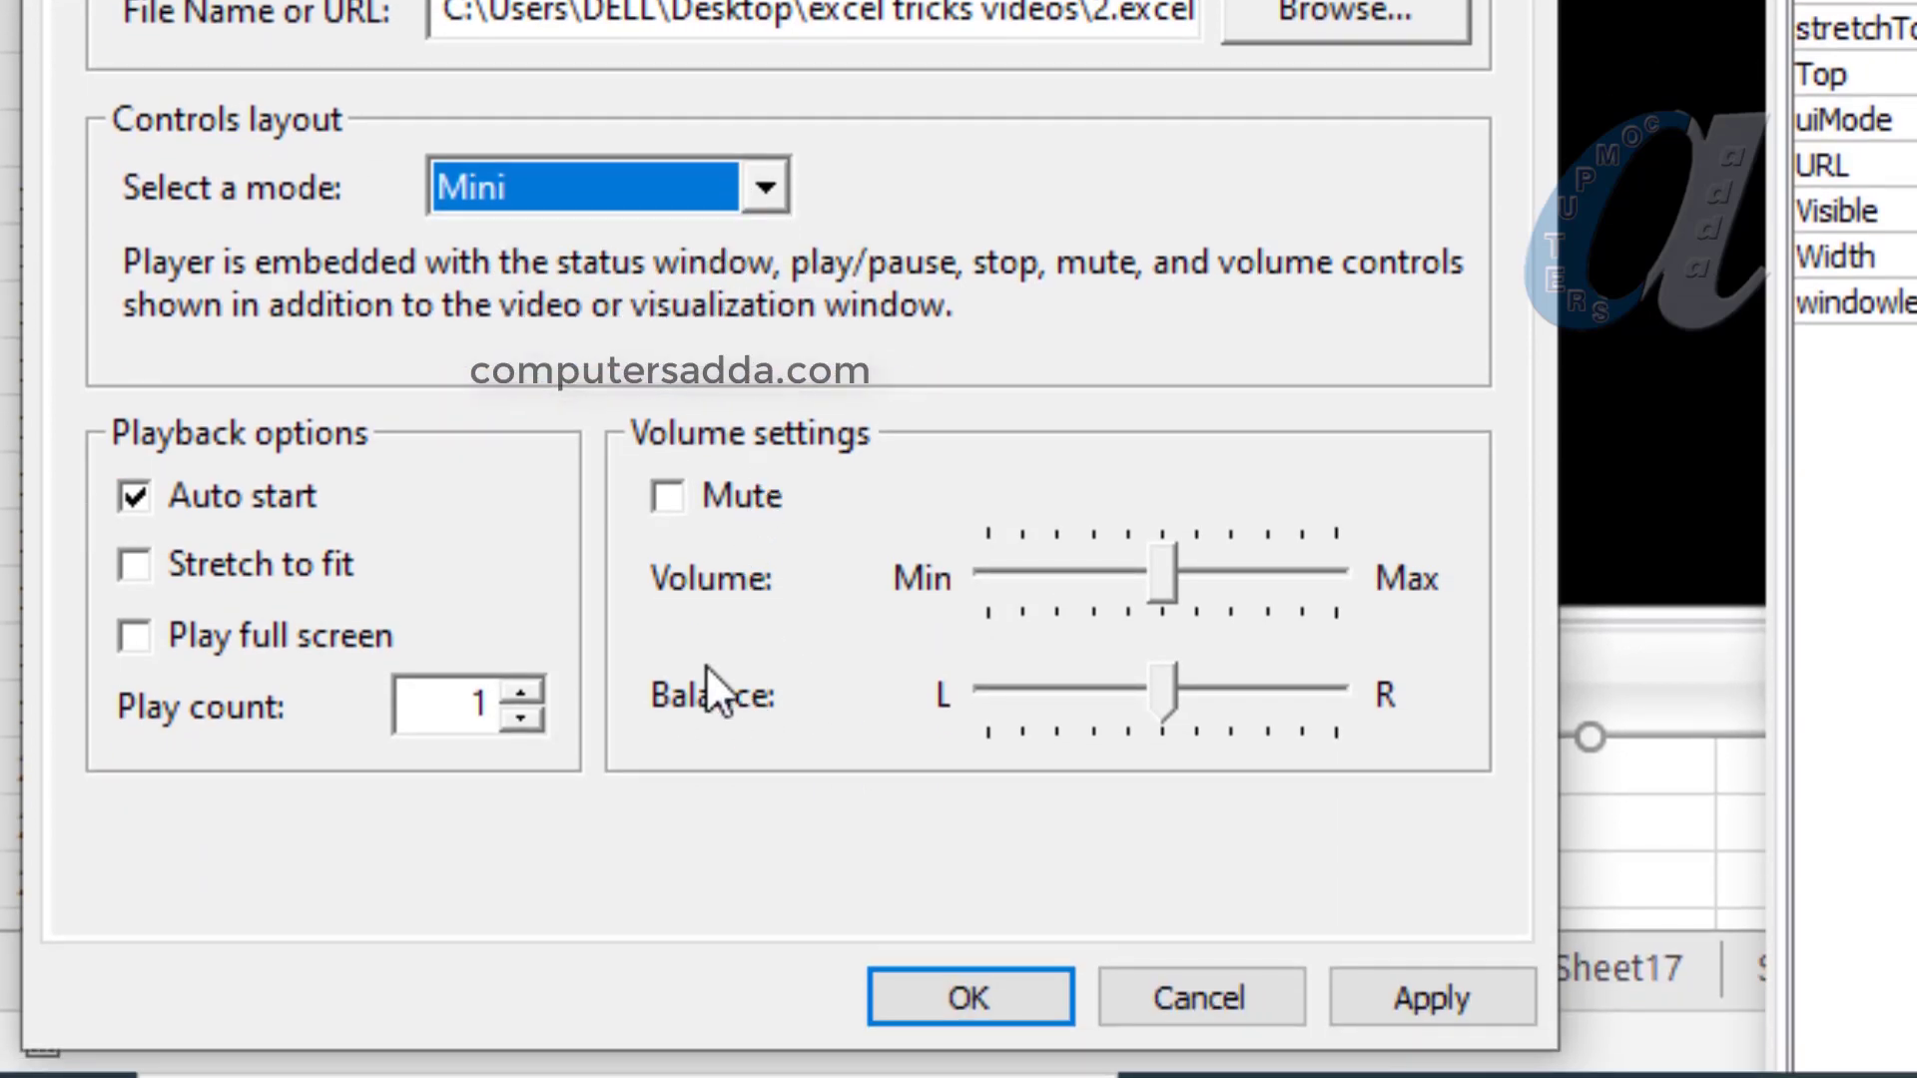
click(1428, 994)
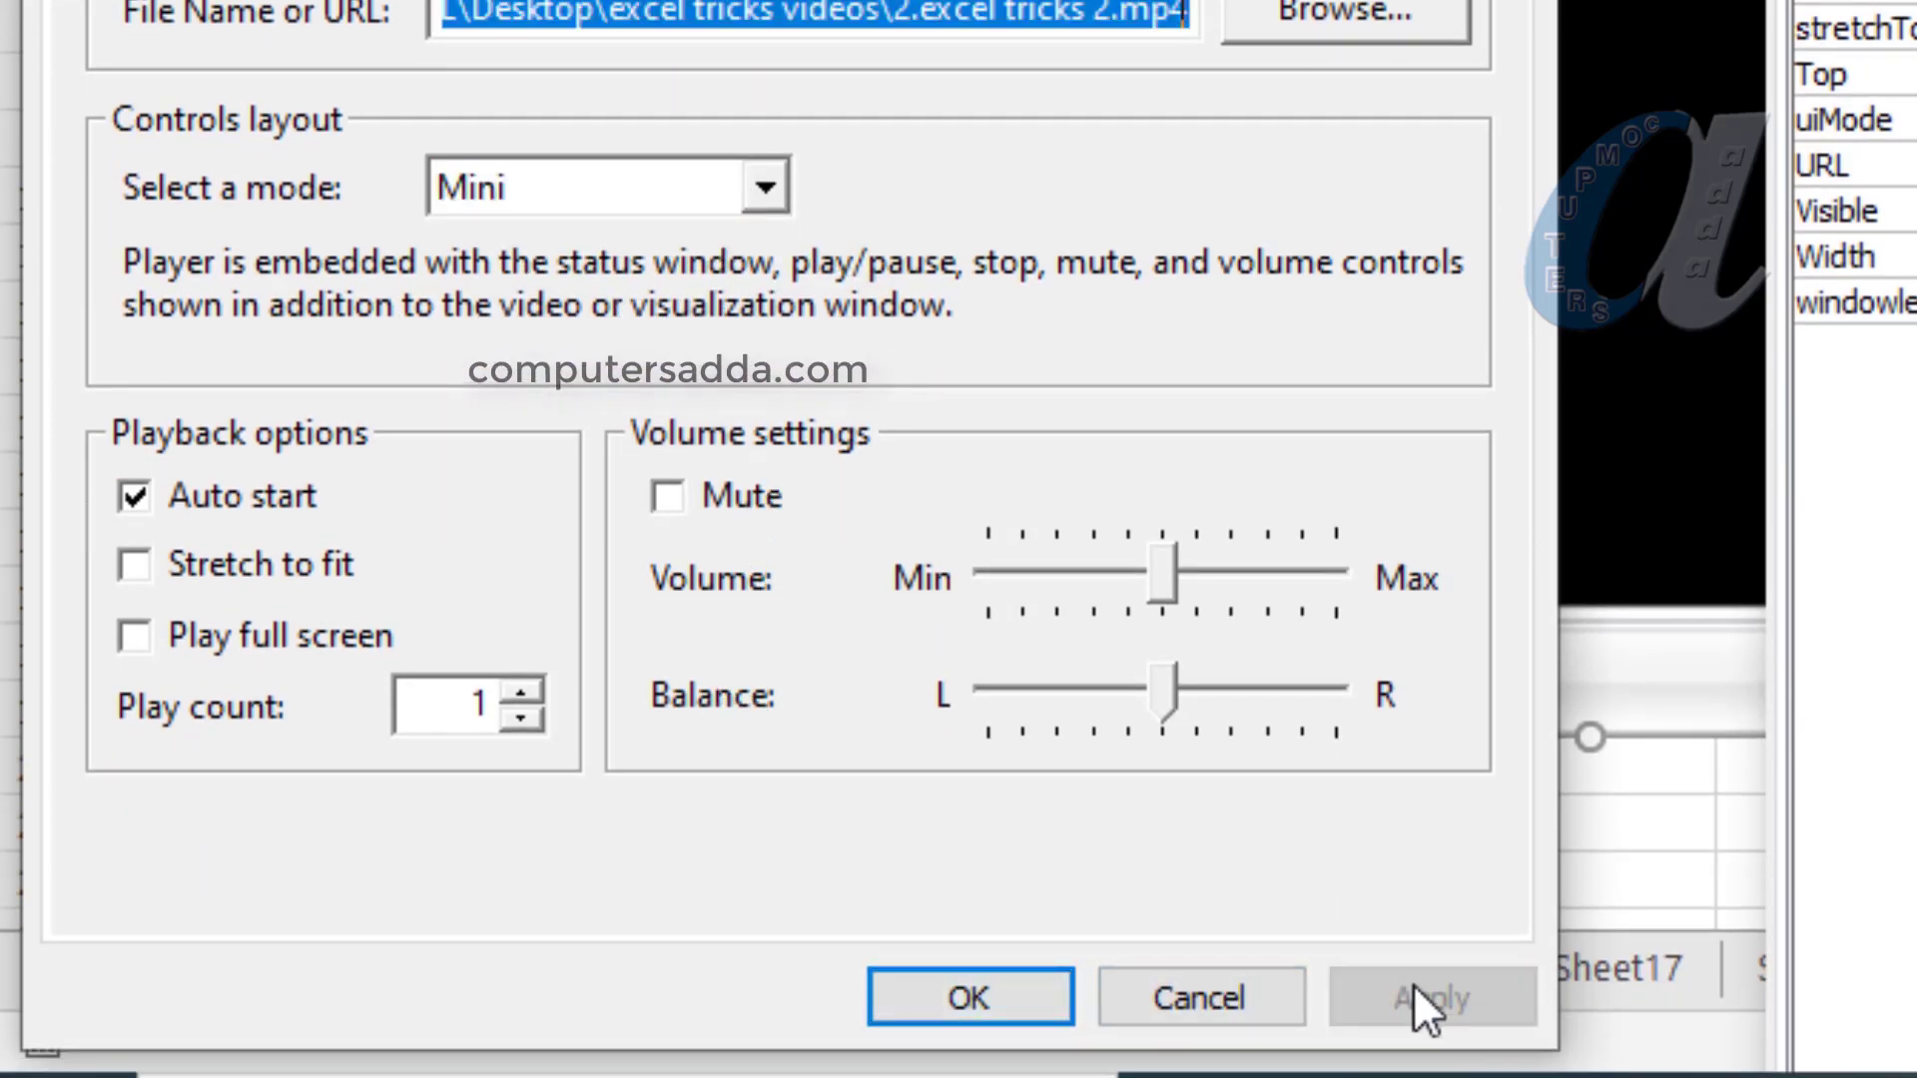
click(970, 997)
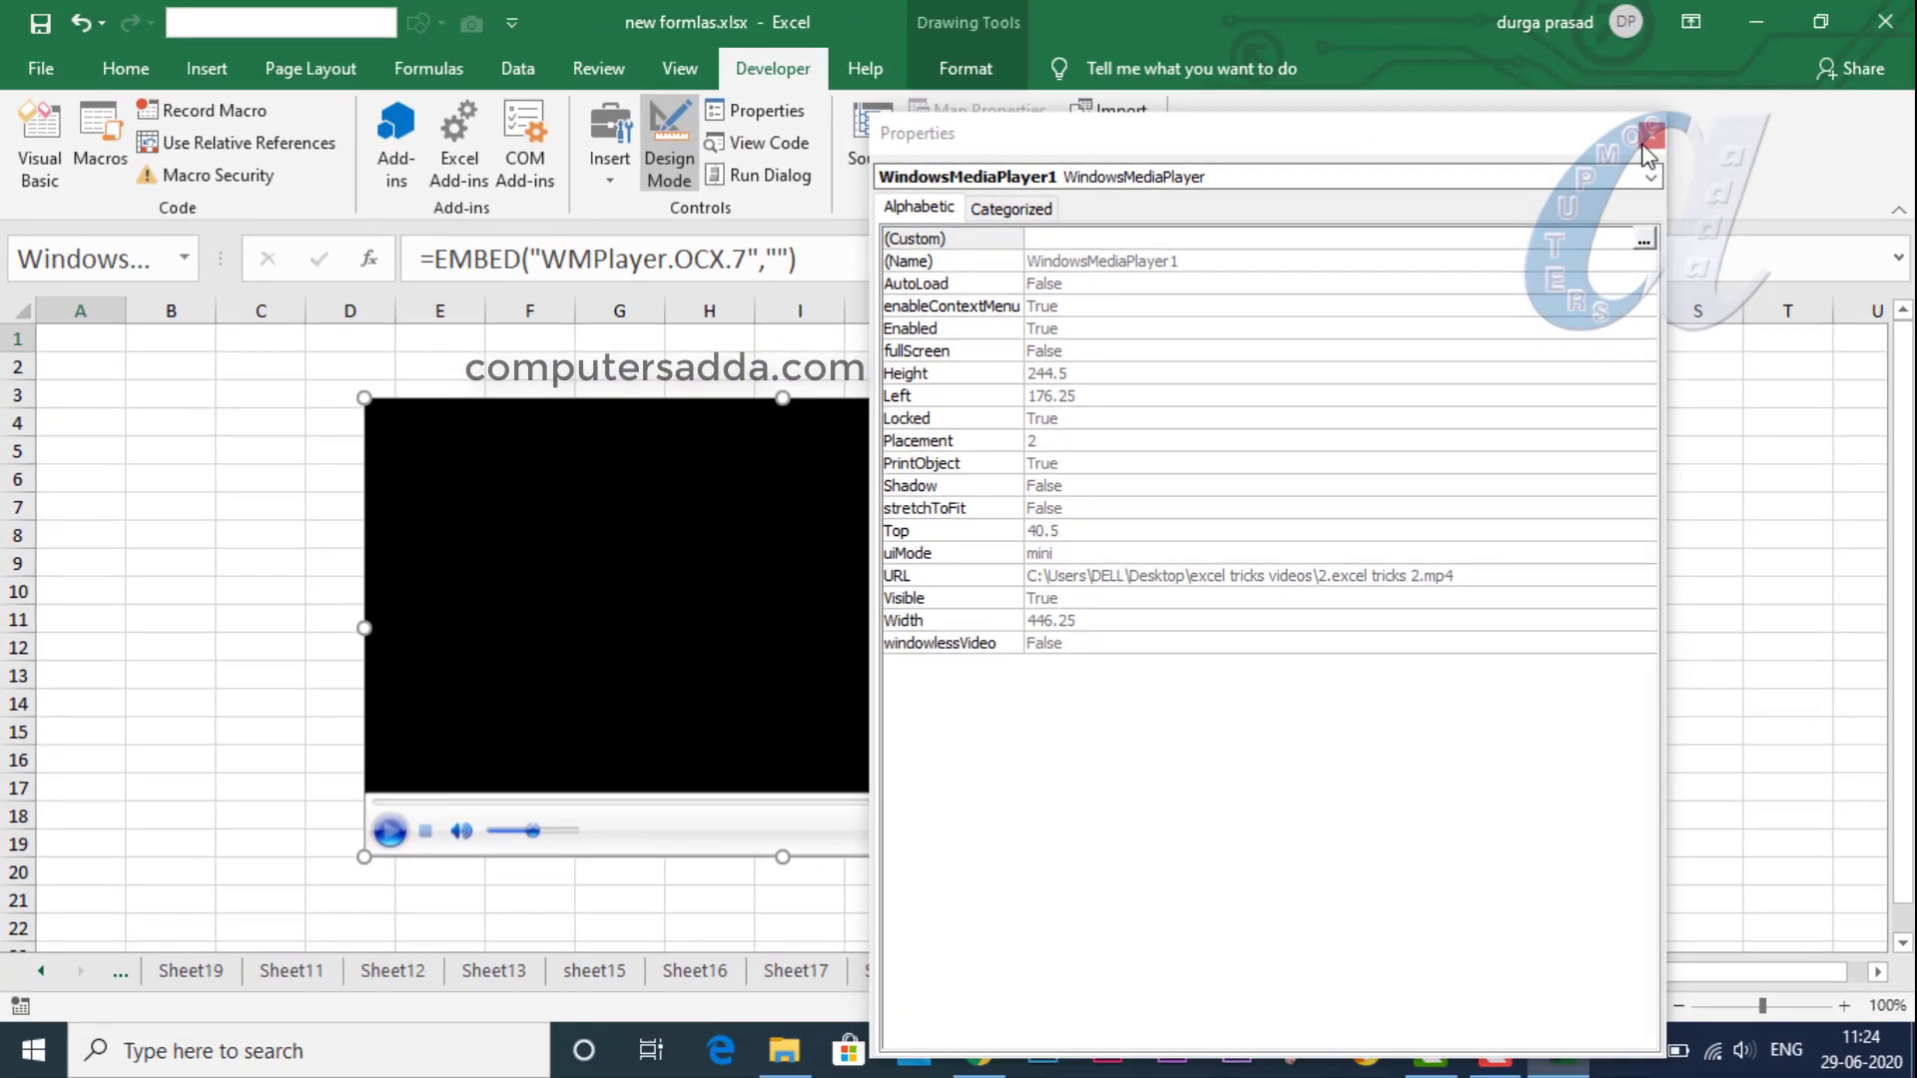
click(1648, 149)
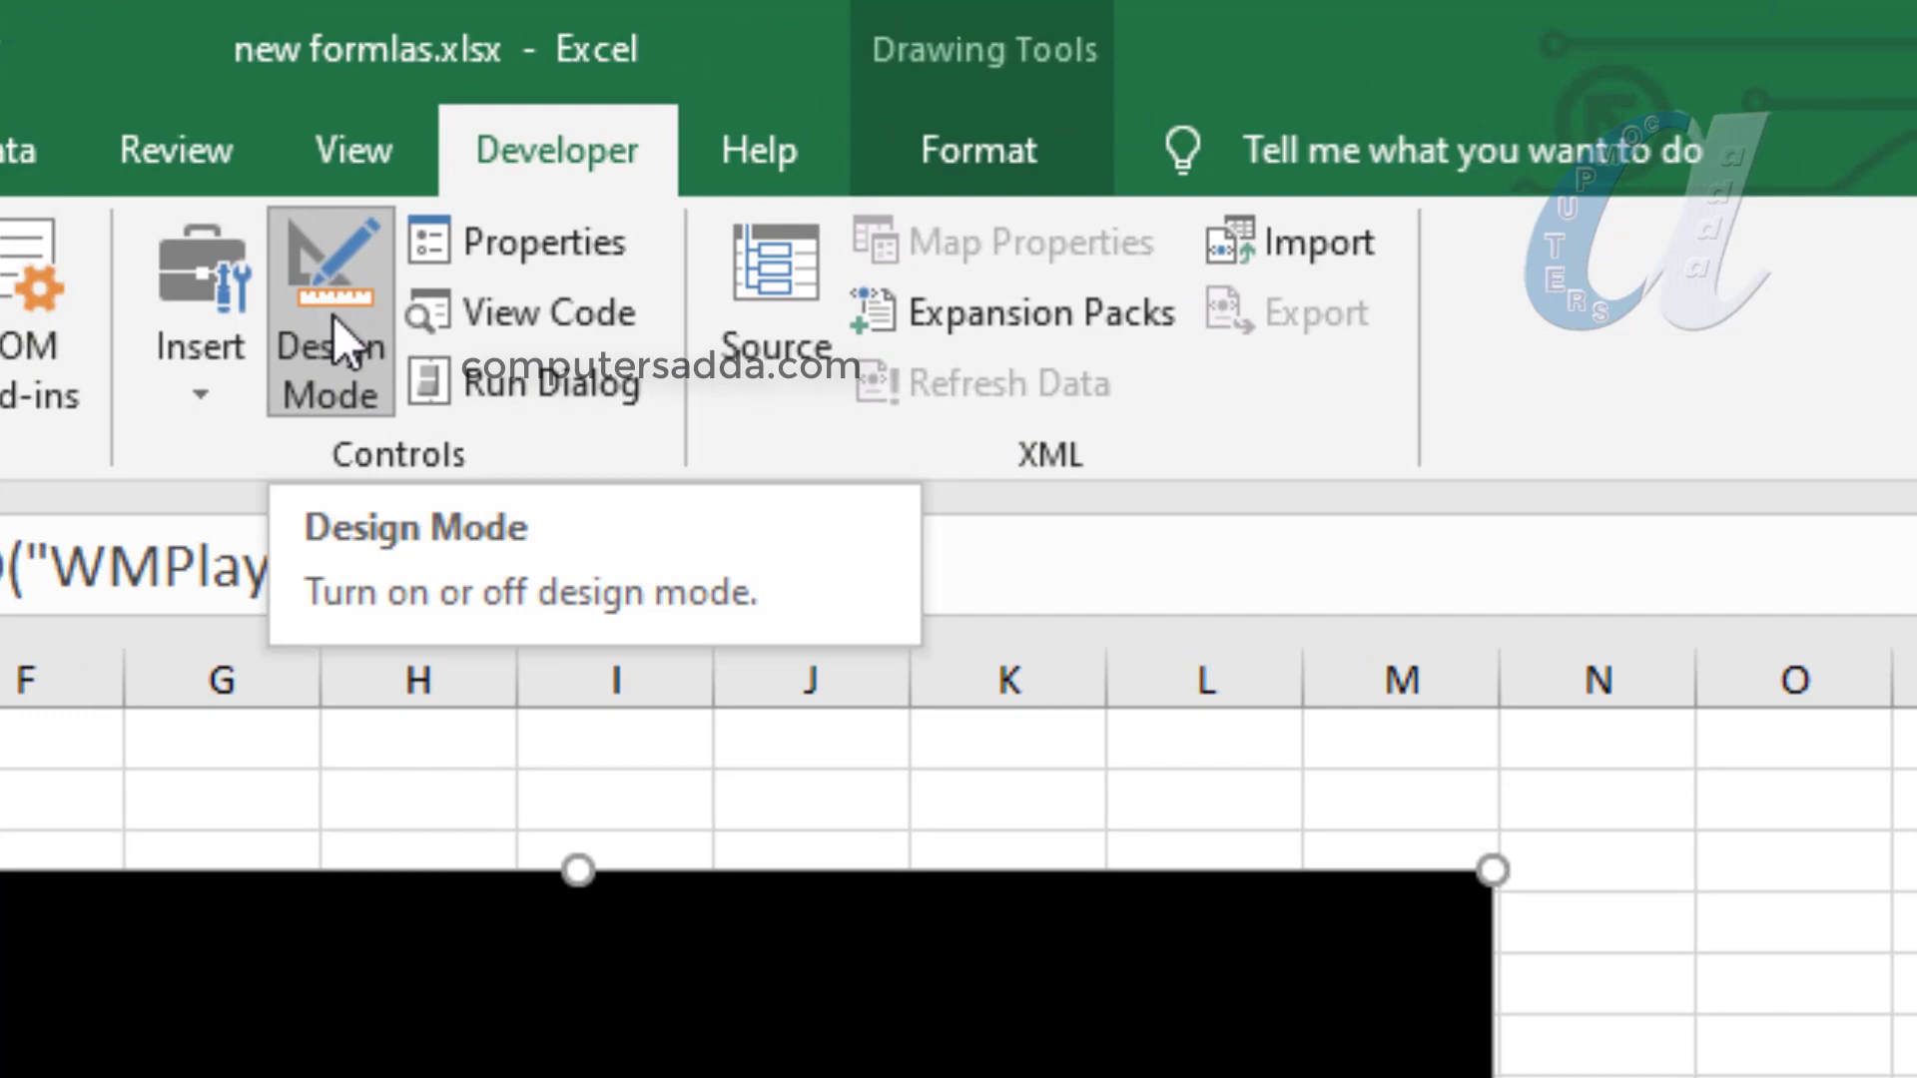
Turn off Design Mode to play the embedded video, pause it, and turn Design Mode back on
click(327, 294)
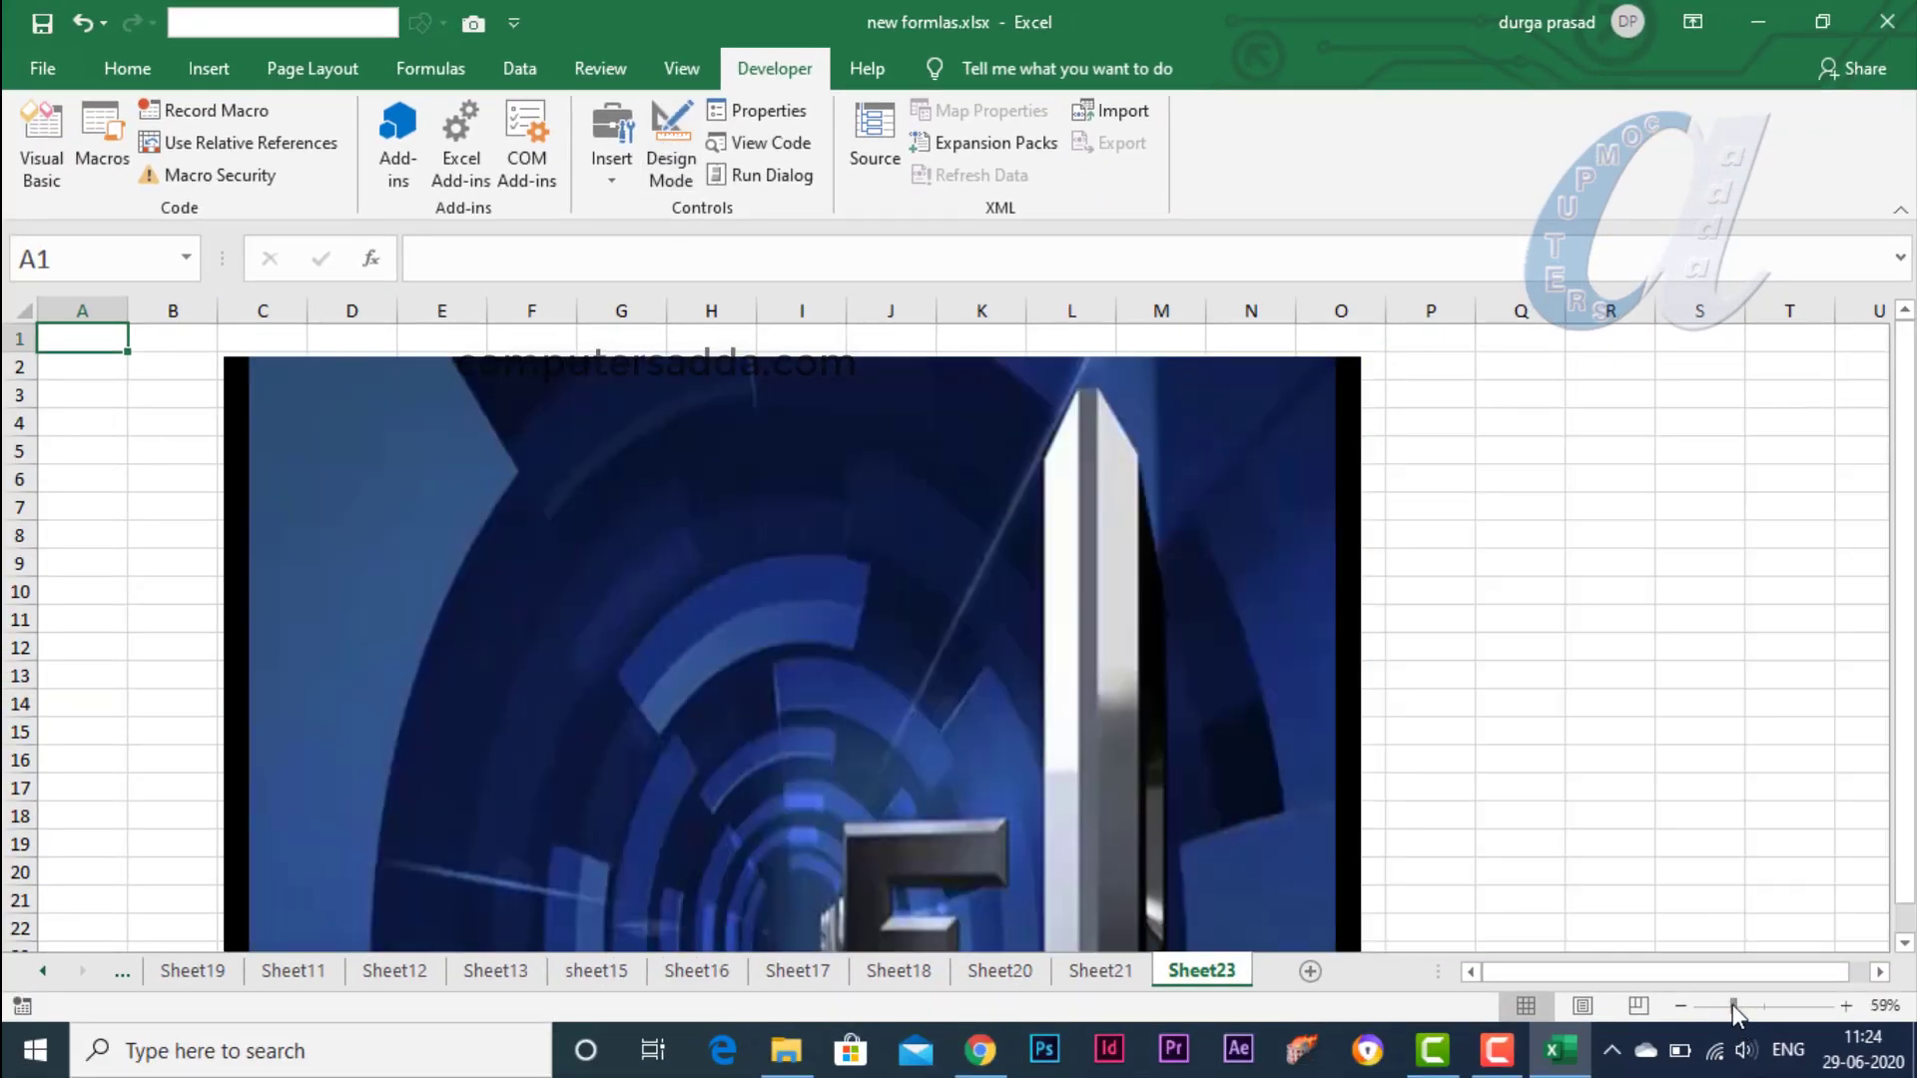
drag(1734, 1005, 1719, 1005)
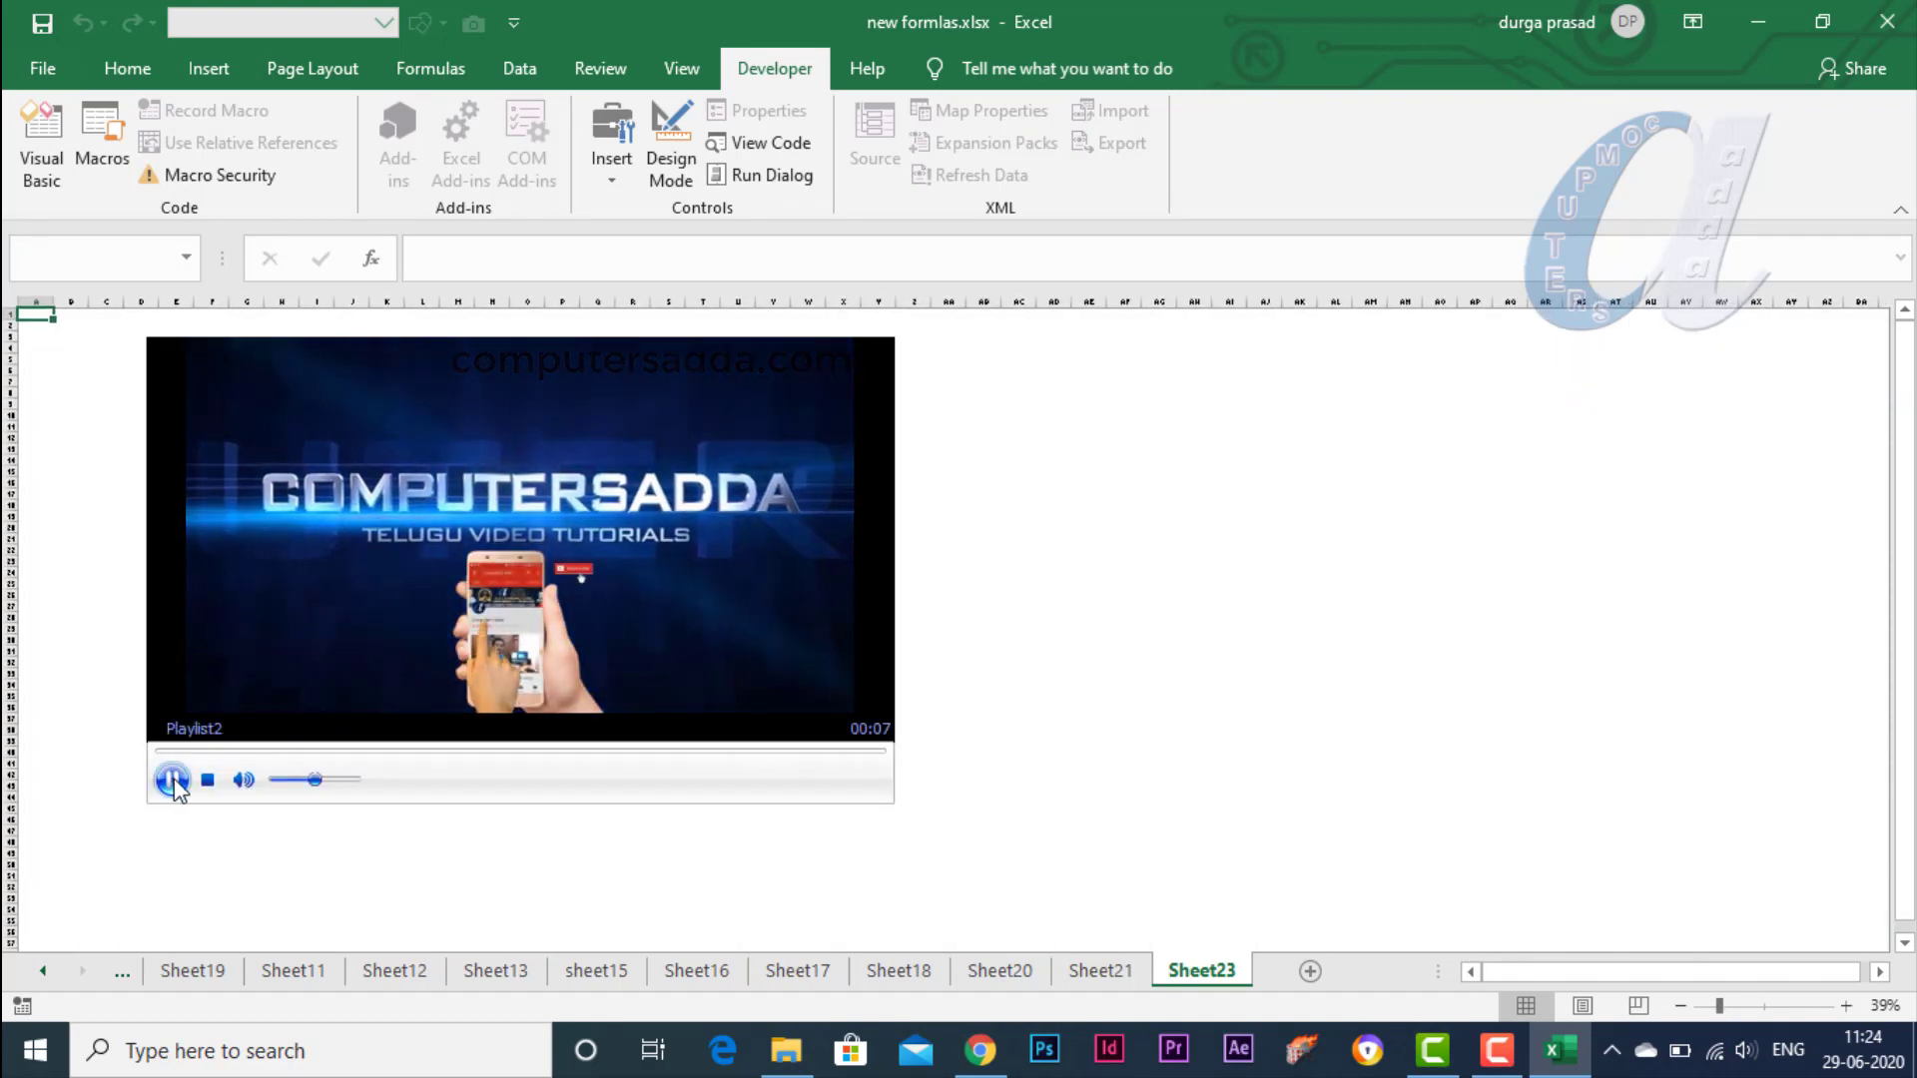
click(173, 781)
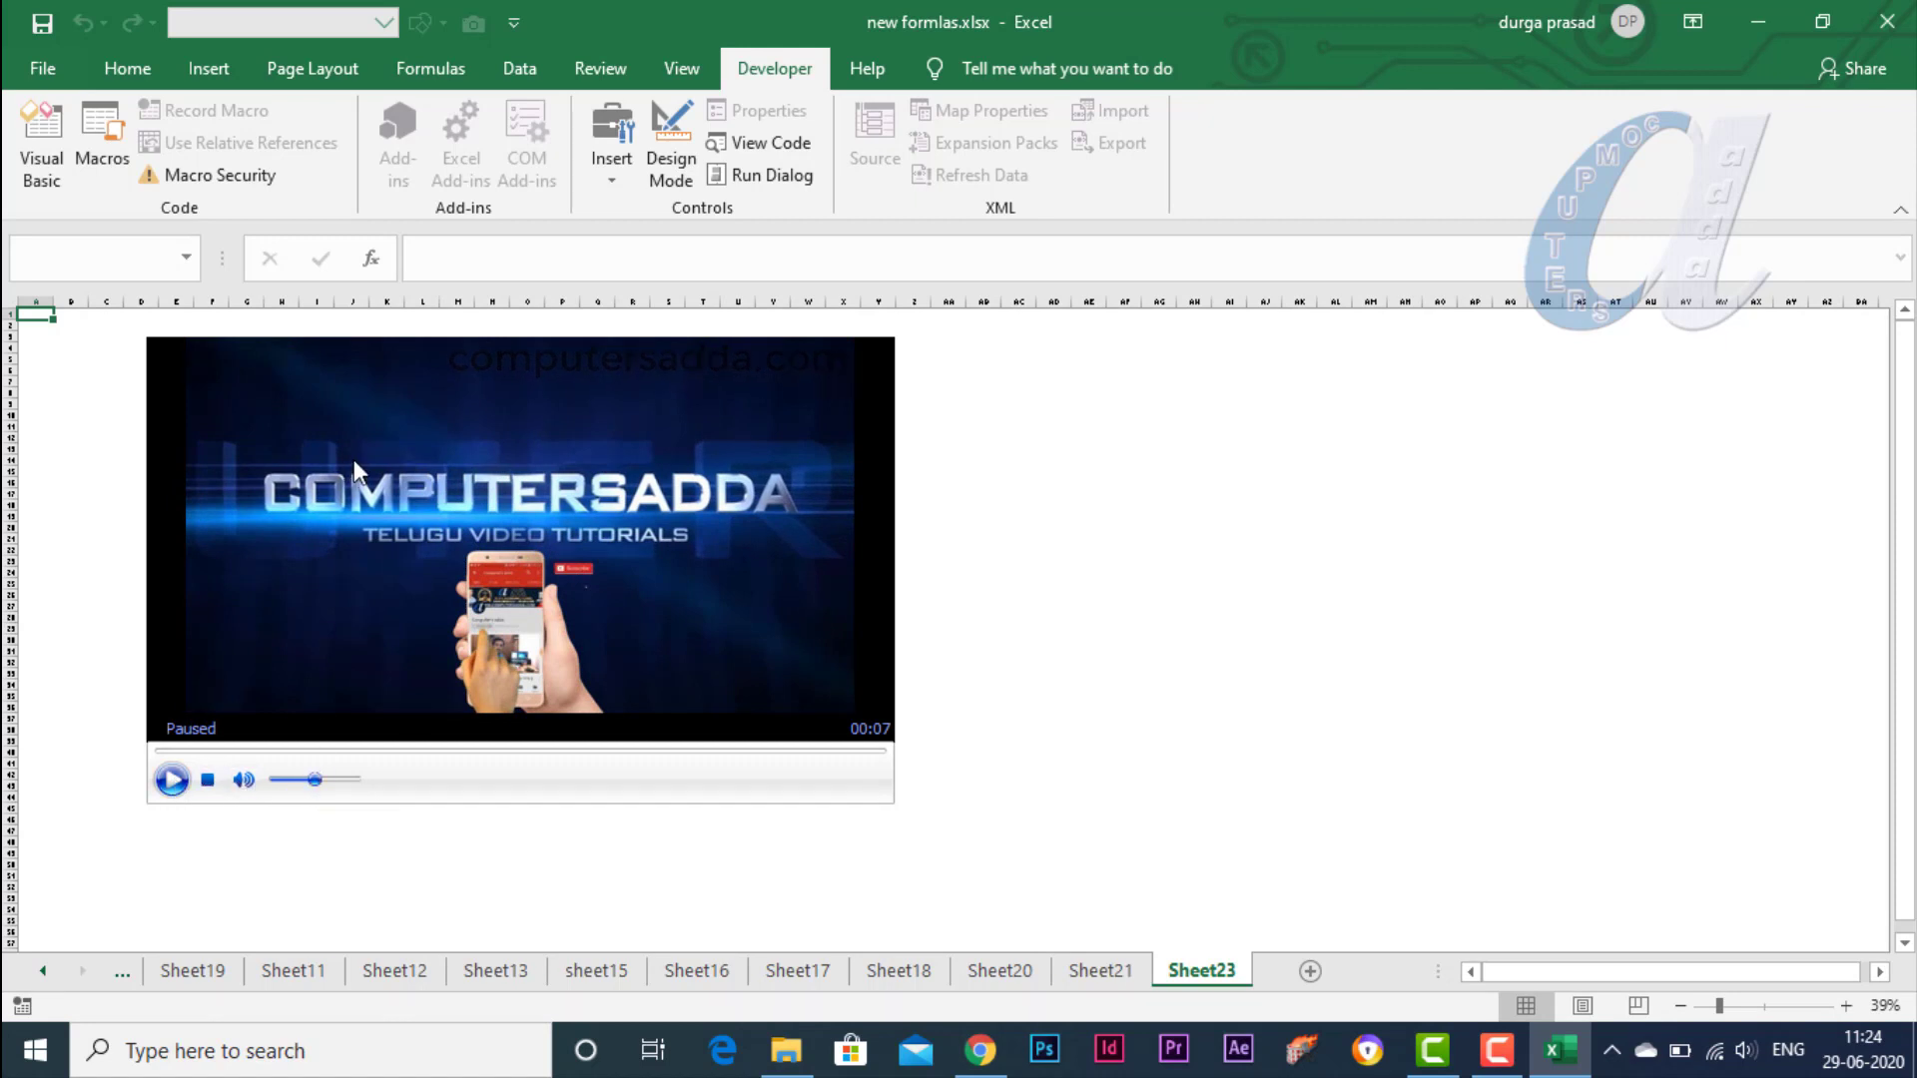
click(657, 130)
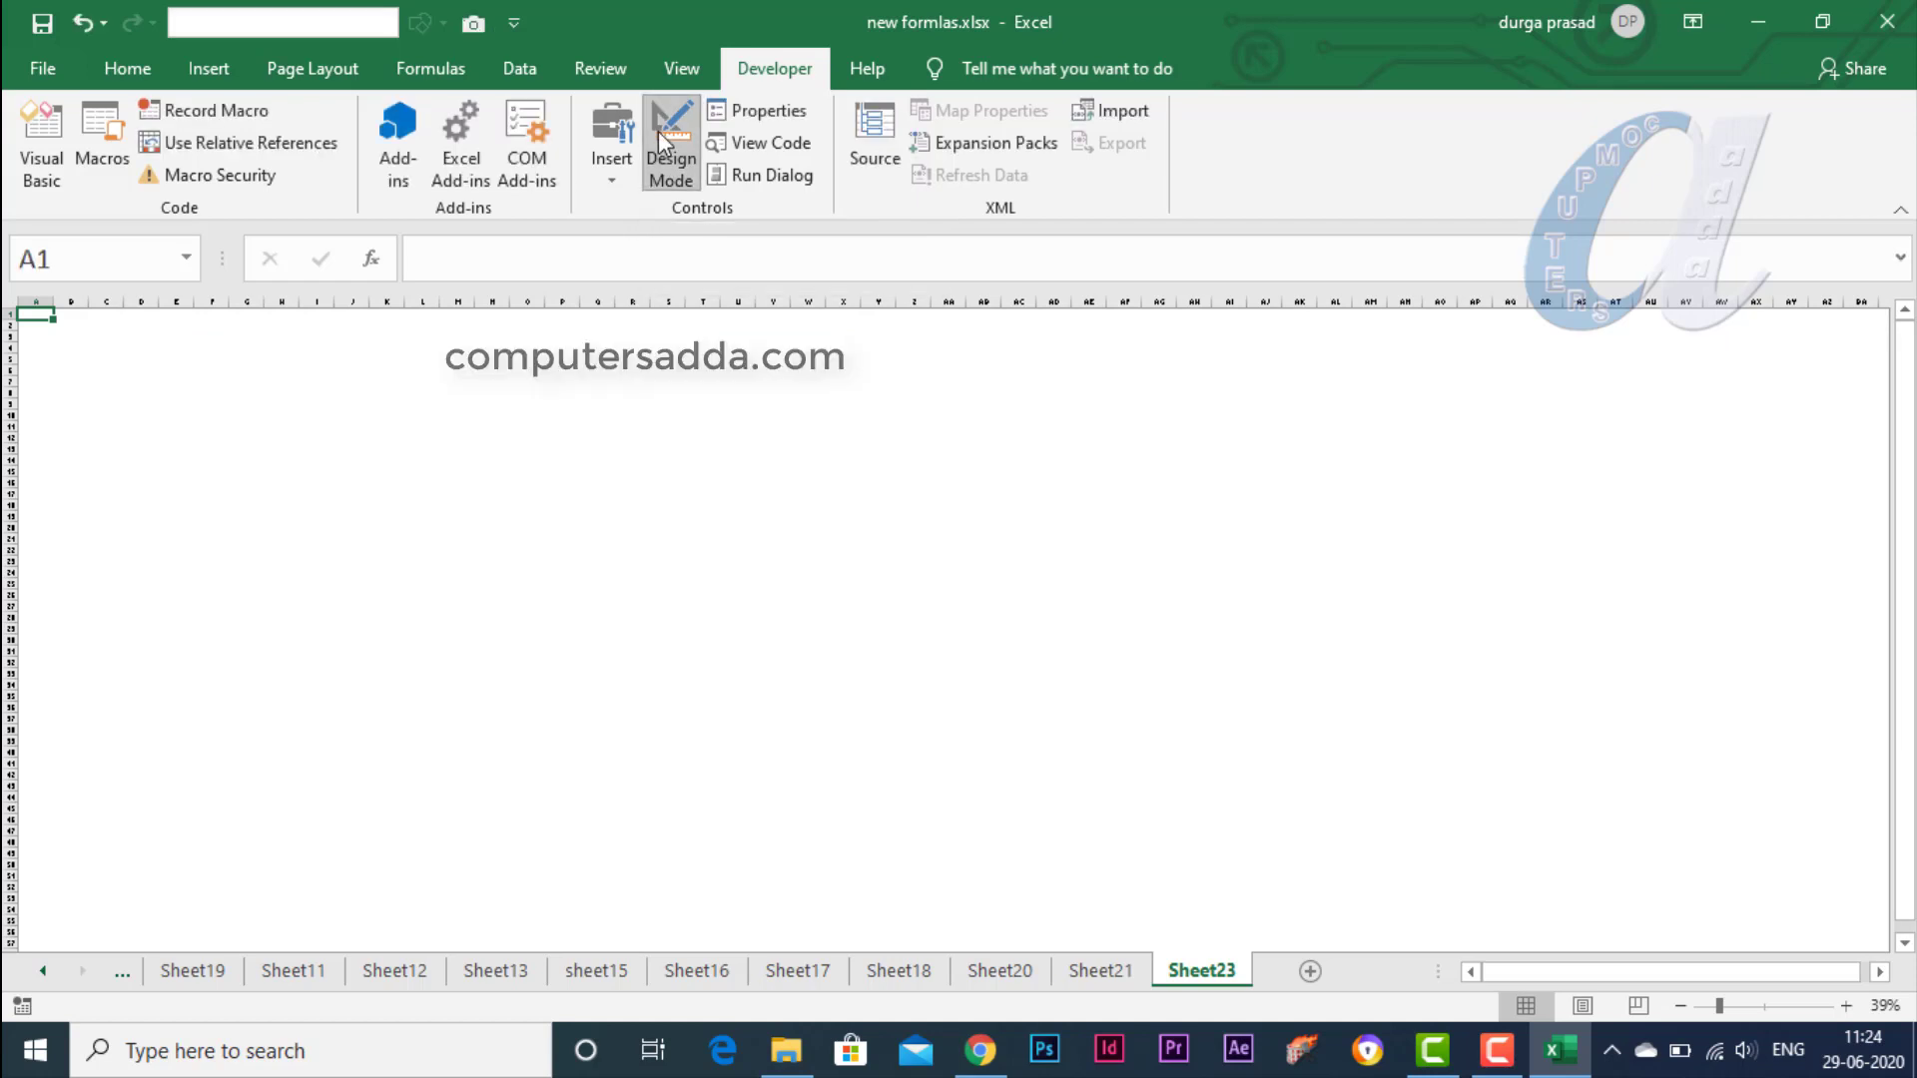